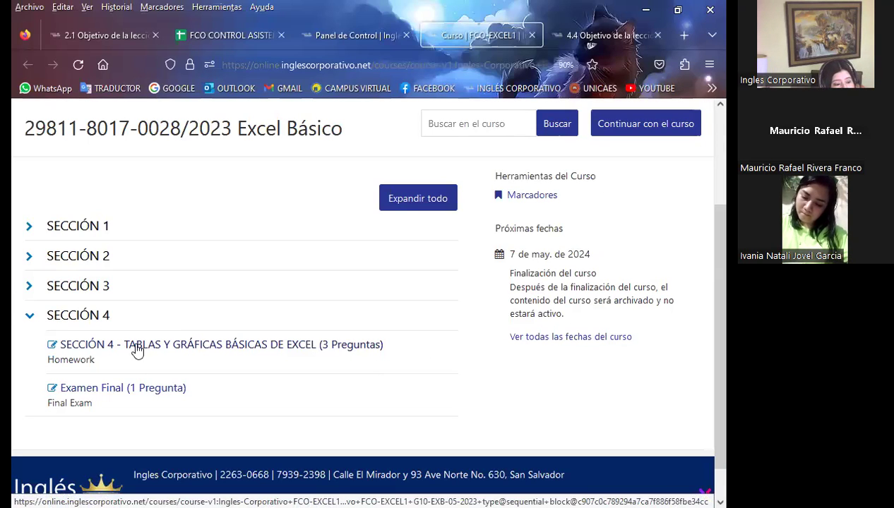
# Step: Open the SECCIÓN 4 'Examen Final (1 Pregunta)' link in a new tab and view it
pyautogui.middleClick(104, 390)
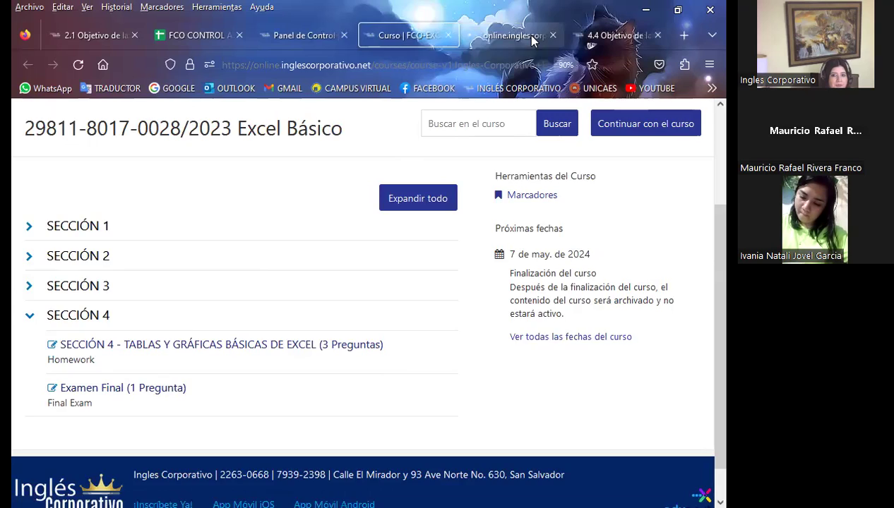
pyautogui.click(525, 34)
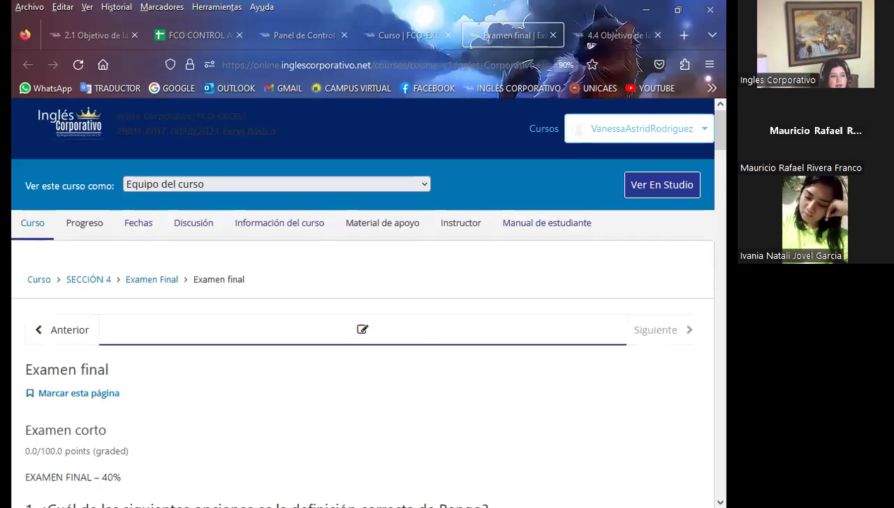
# Step: Scroll through the final exam's questions and back up
pyautogui.scroll(-7, 423, 333)
pyautogui.scroll(-4, 409, 322)
pyautogui.scroll(-4, 388, 310)
pyautogui.scroll(-2, 333, 296)
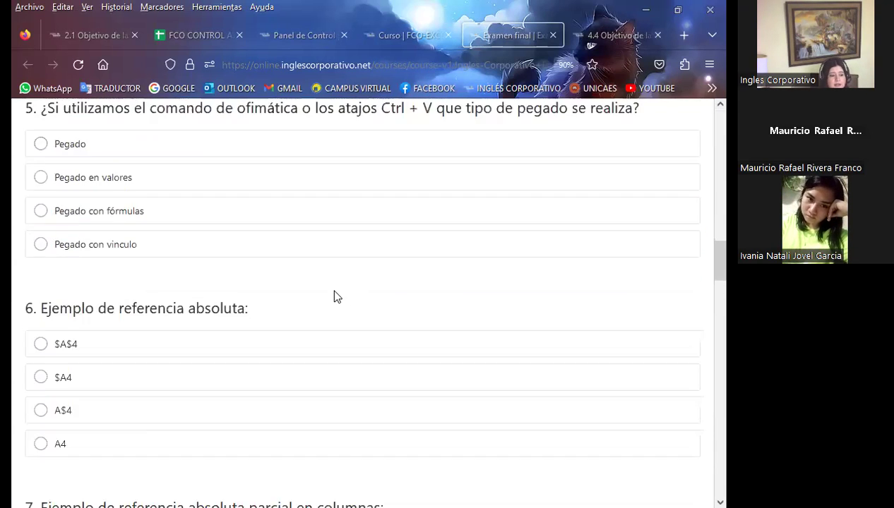
pyautogui.scroll(-5, 334, 297)
pyautogui.scroll(-3, 334, 297)
pyautogui.scroll(-3, 333, 299)
pyautogui.scroll(-4, 333, 300)
pyautogui.scroll(-5, 334, 302)
pyautogui.scroll(-3, 336, 302)
pyautogui.scroll(-4, 331, 305)
pyautogui.scroll(-6, 333, 305)
pyautogui.scroll(-3, 332, 309)
pyautogui.scroll(2, 94, 339)
pyautogui.scroll(1, 219, 336)
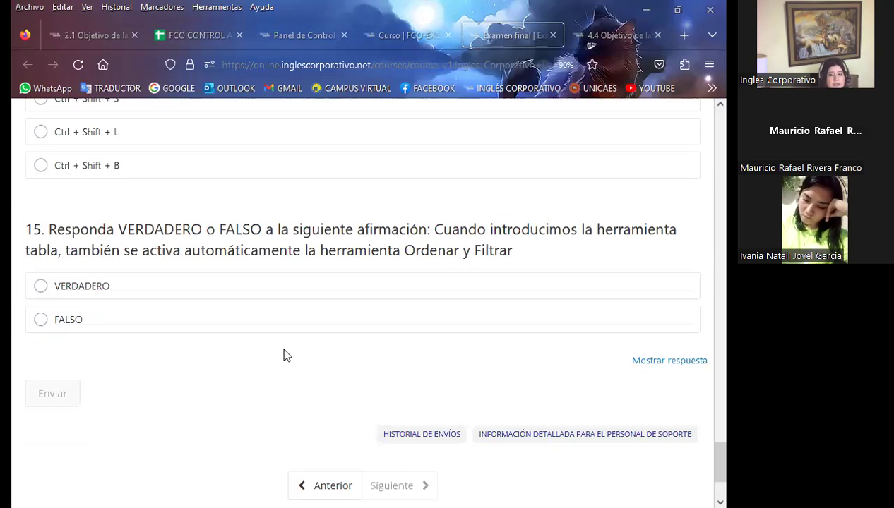
pyautogui.scroll(13, 272, 303)
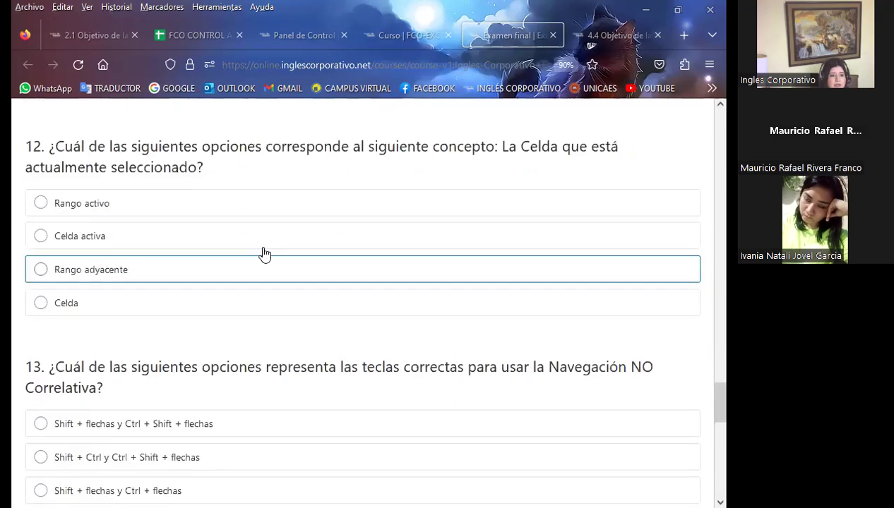
pyautogui.scroll(5, 304, 141)
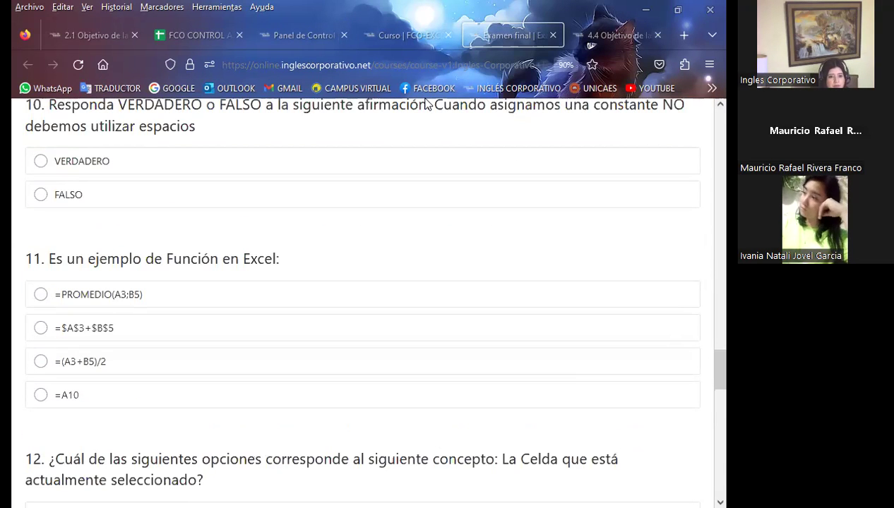
# Step: Set the Bookmarks Toolbar to 'Show only on new tabs'
pyautogui.rightClick(352, 15)
pyautogui.moveTo(522, 94)
pyautogui.click(567, 117)
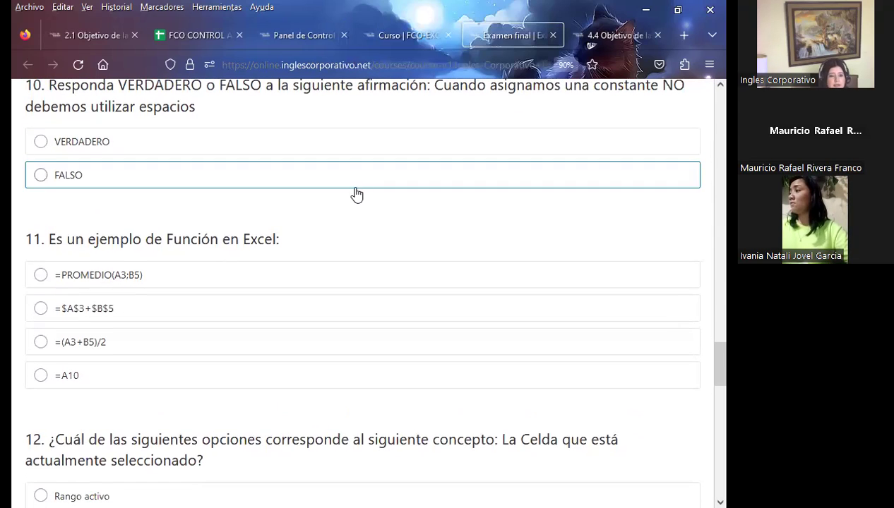
pyautogui.scroll(5, 289, 293)
pyautogui.scroll(6, 318, 302)
pyautogui.scroll(5, 335, 305)
pyautogui.scroll(6, 336, 305)
pyautogui.scroll(3, 339, 309)
pyautogui.scroll(3, 358, 329)
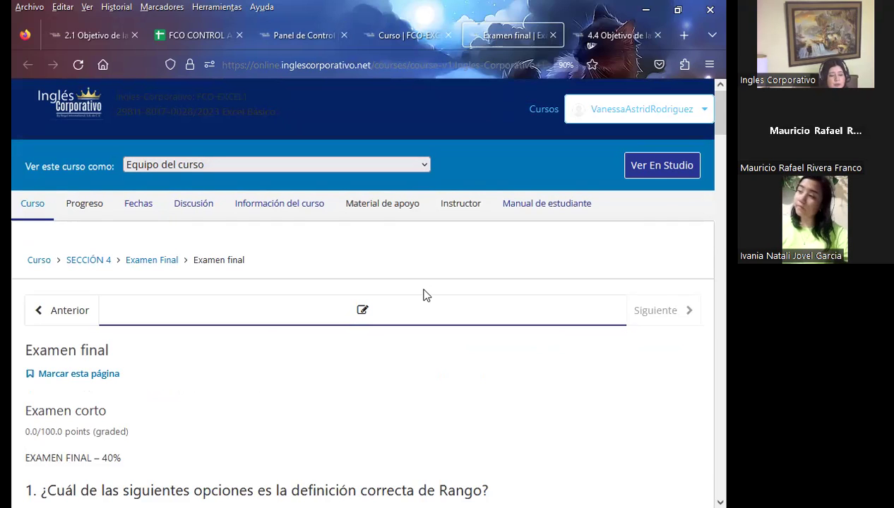
# Step: Return to lesson 4.4 'Modificaciones en las tablas' and look over its objective
pyautogui.click(599, 33)
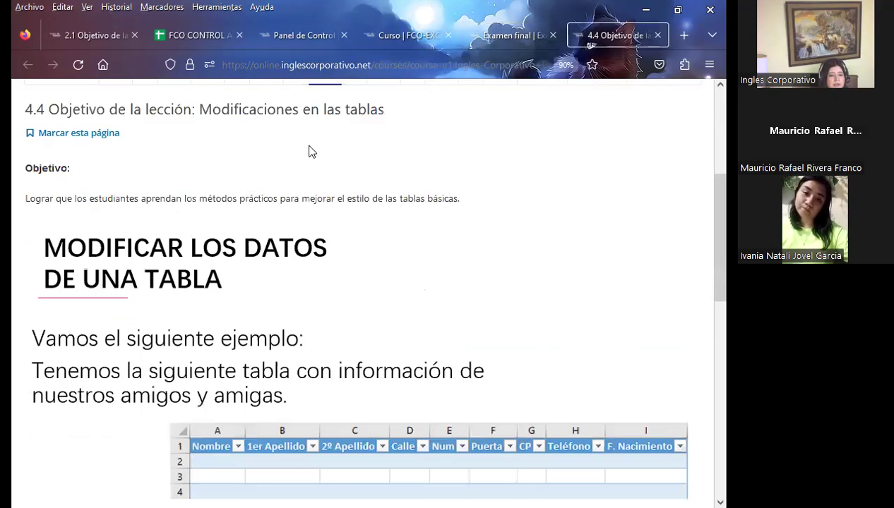
pyautogui.scroll(3, 394, 333)
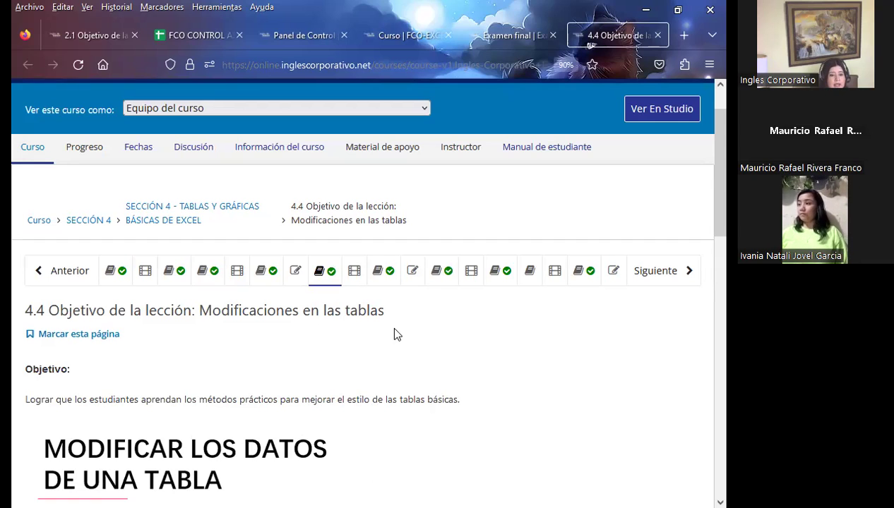
pyautogui.scroll(-2, 485, 317)
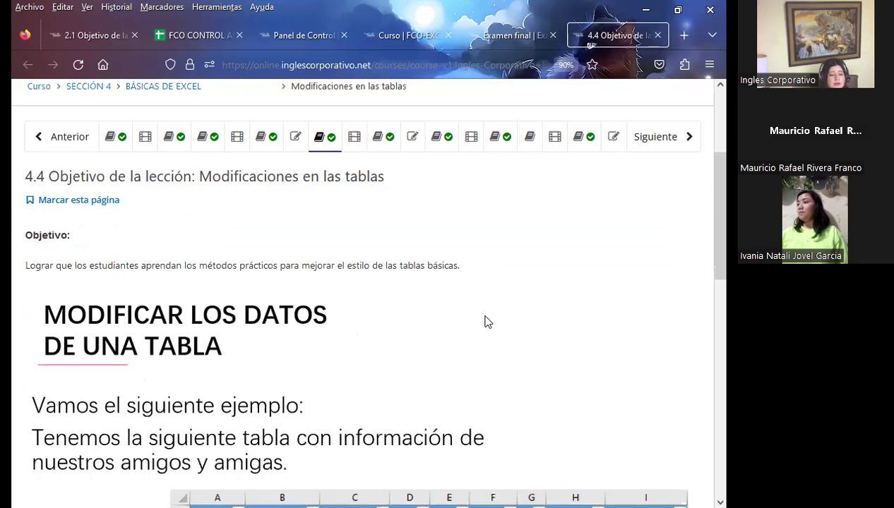
pyautogui.scroll(3, 485, 322)
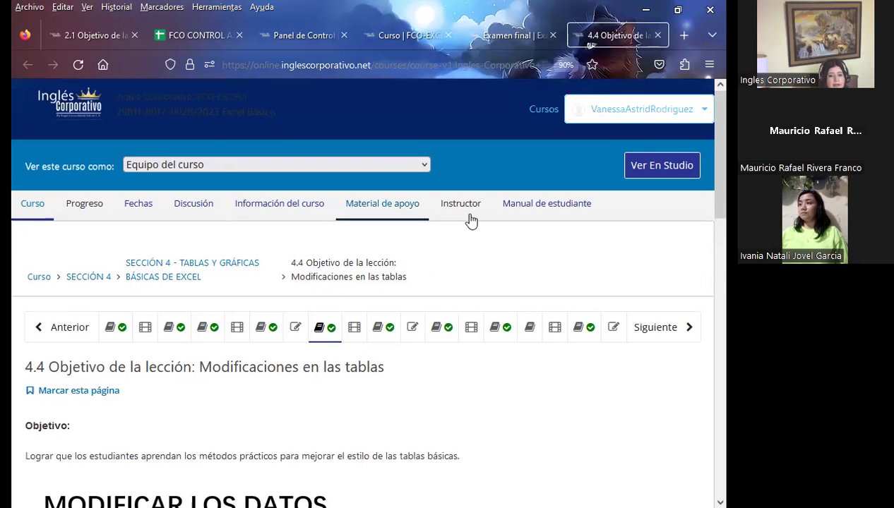
# Step: Open 'Material de apoyo' in a background tab and review its Sección 1 template download
pyautogui.middleClick(398, 216)
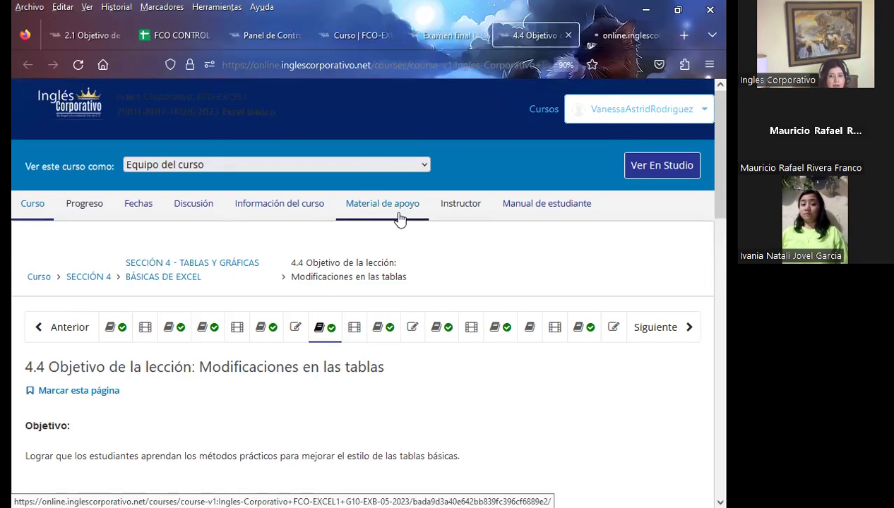
pyautogui.hotkey('ctrl', 'Tab')
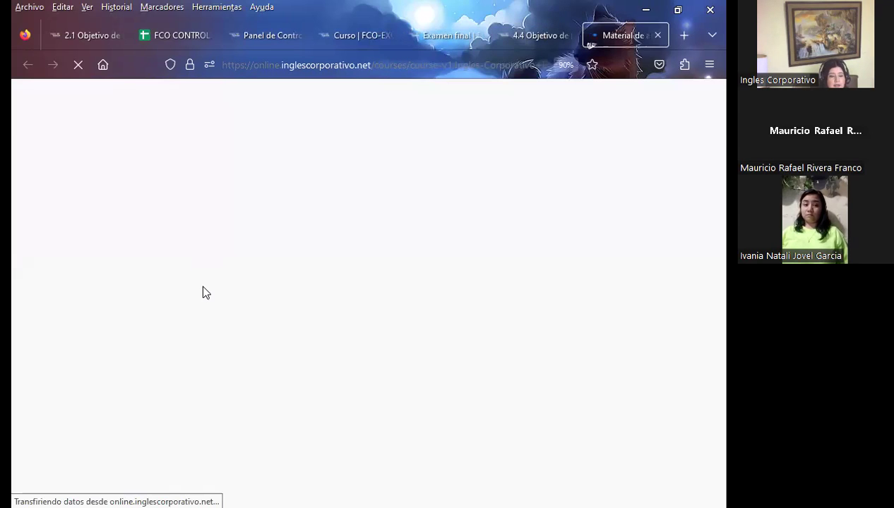
pyautogui.scroll(-3, 240, 301)
pyautogui.scroll(-2, 280, 311)
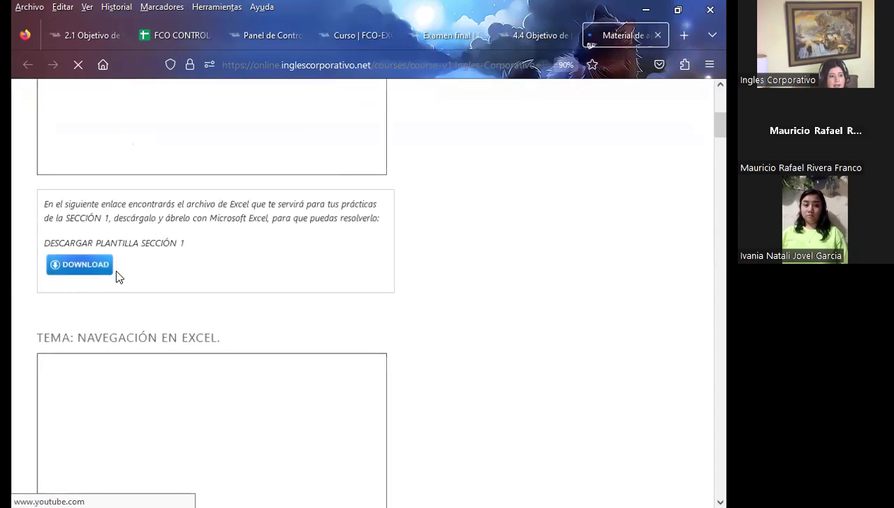
pyautogui.scroll(3, 233, 272)
pyautogui.scroll(-3, 176, 304)
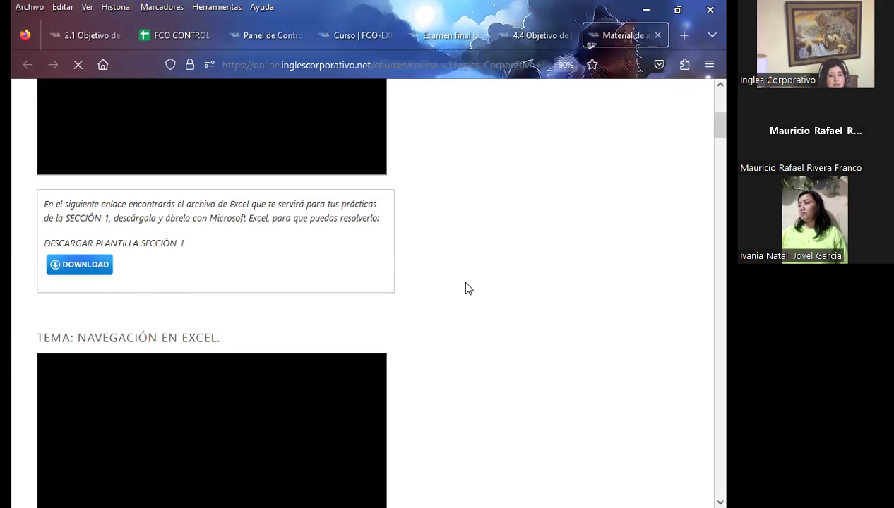
pyautogui.scroll(5, 460, 279)
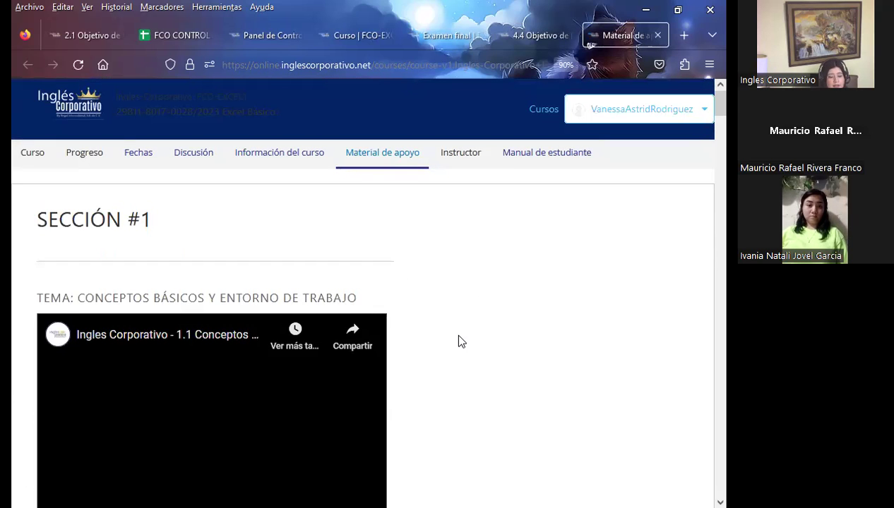
pyautogui.scroll(-4, 458, 341)
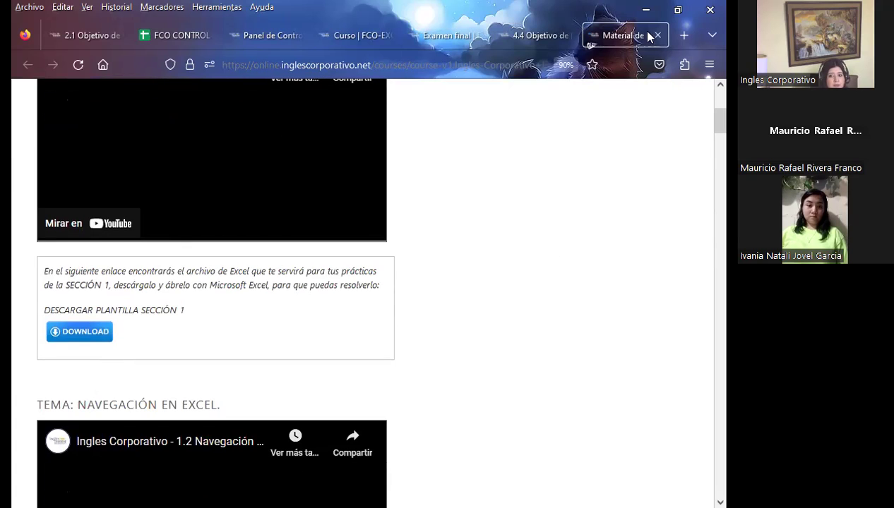
pyautogui.click(657, 34)
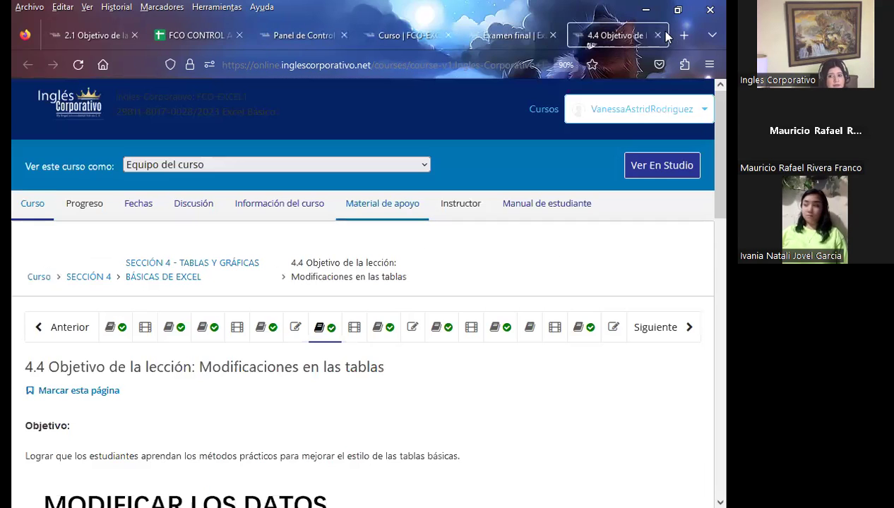
pyautogui.scroll(-3, 331, 377)
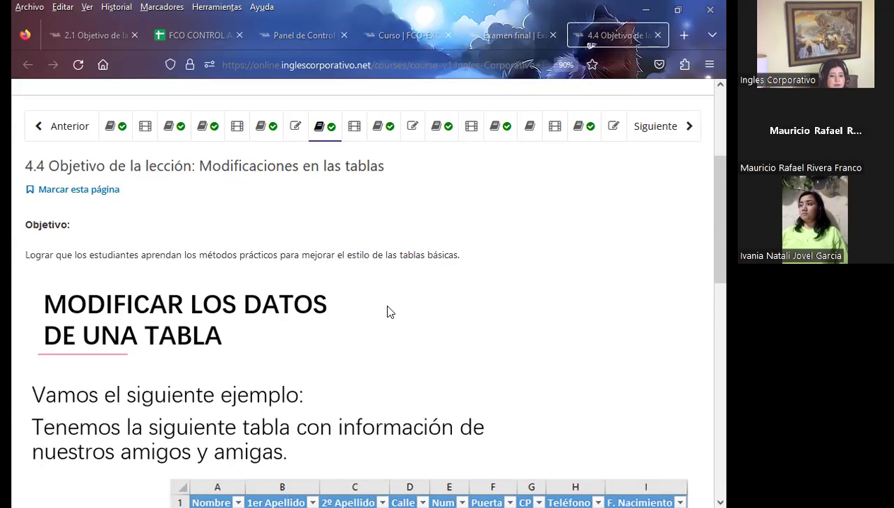
pyautogui.scroll(-3, 385, 312)
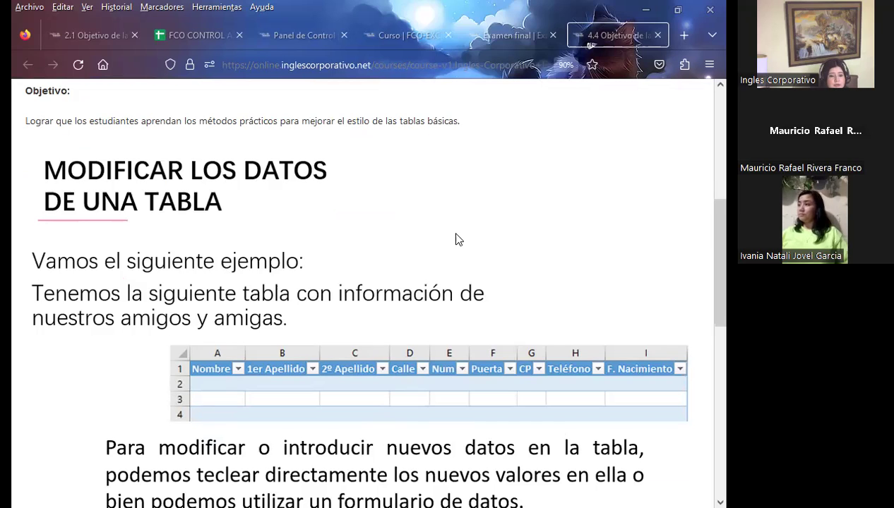
pyautogui.scroll(-2, 455, 242)
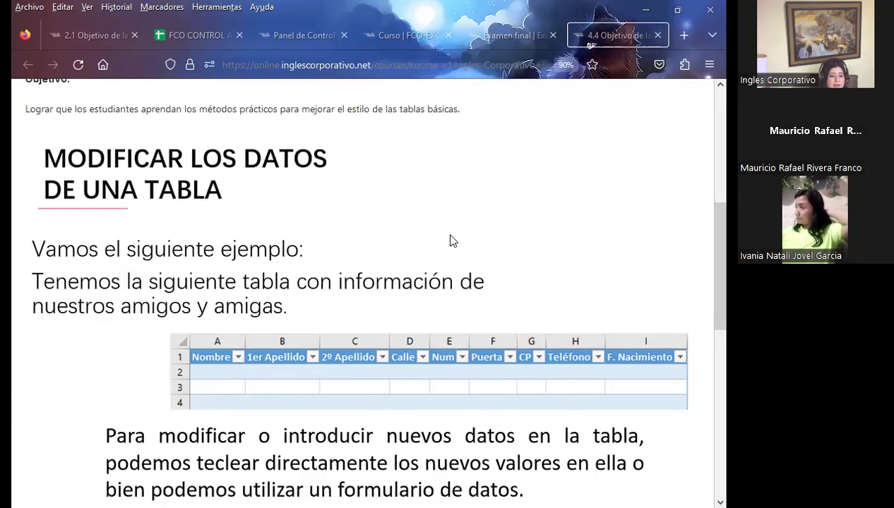
pyautogui.scroll(5, 423, 353)
pyautogui.scroll(-2, 462, 371)
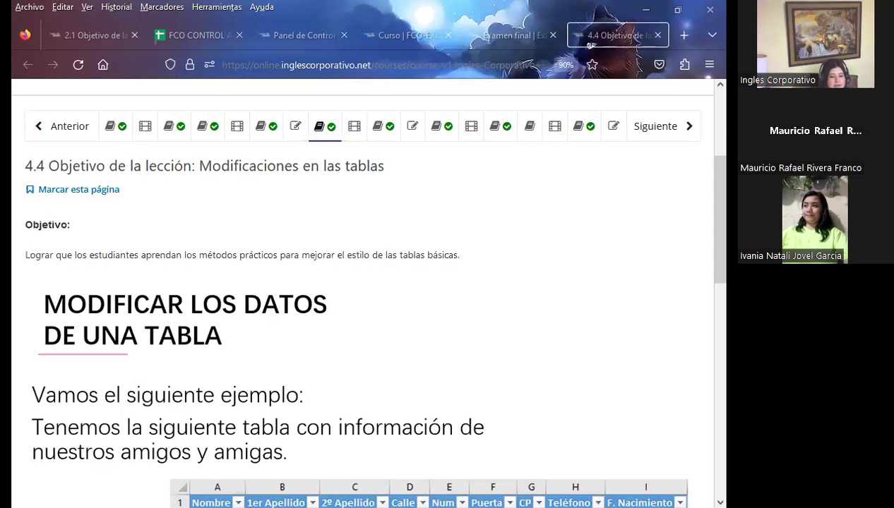
# Step: Switch to the PowerPoint slideshow of the Semana 4 Clase 18 Excel Básico presentation
pyautogui.hotkey('alt', 'Tab')
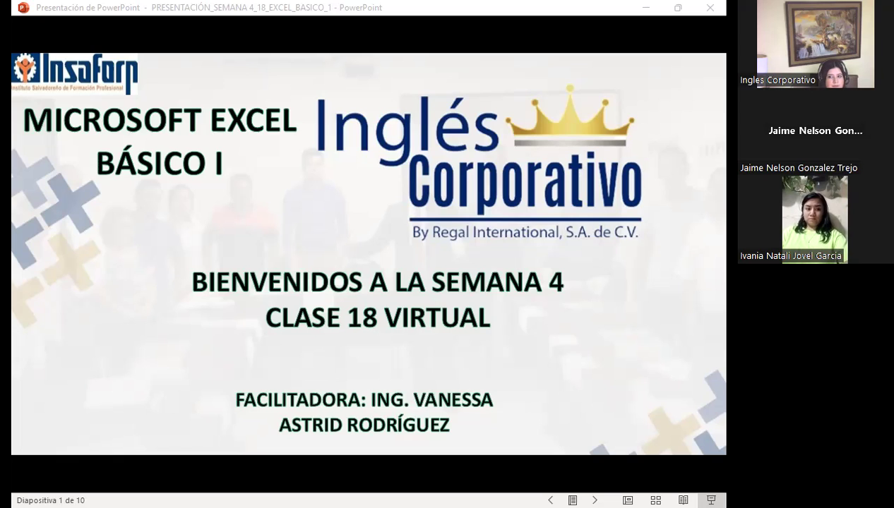
# Step: Advance the slideshow from the welcome slide to slide 2, SESIÓN: 18
pyautogui.click(498, 325)
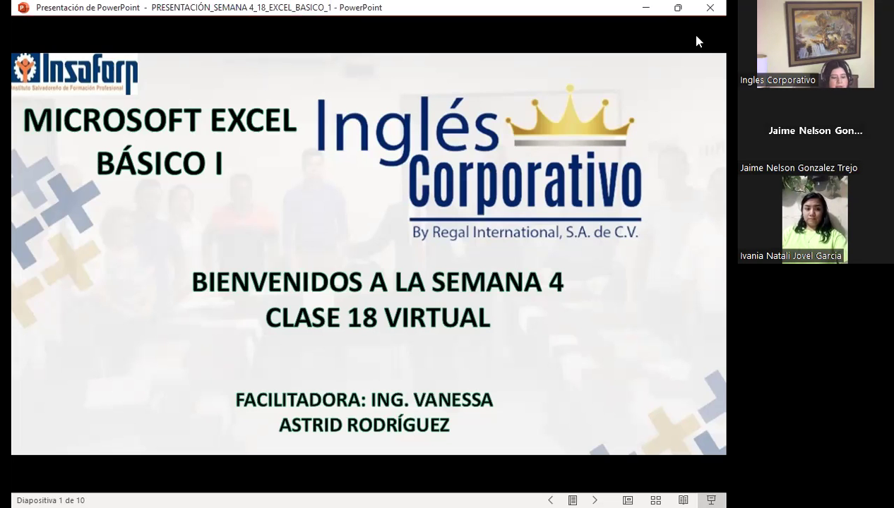
pyautogui.press('Right')
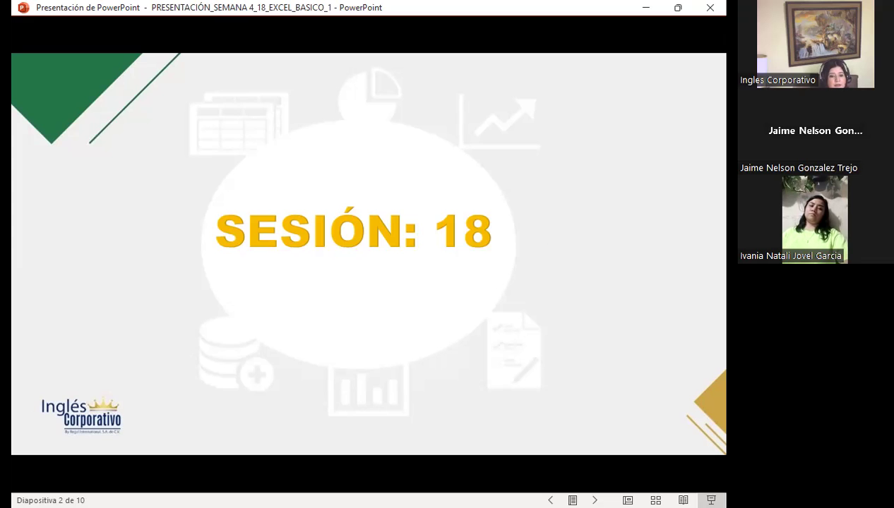
# Step: Advance to slide 3, the AGENDA listing the session's five parts
pyautogui.press('Right')
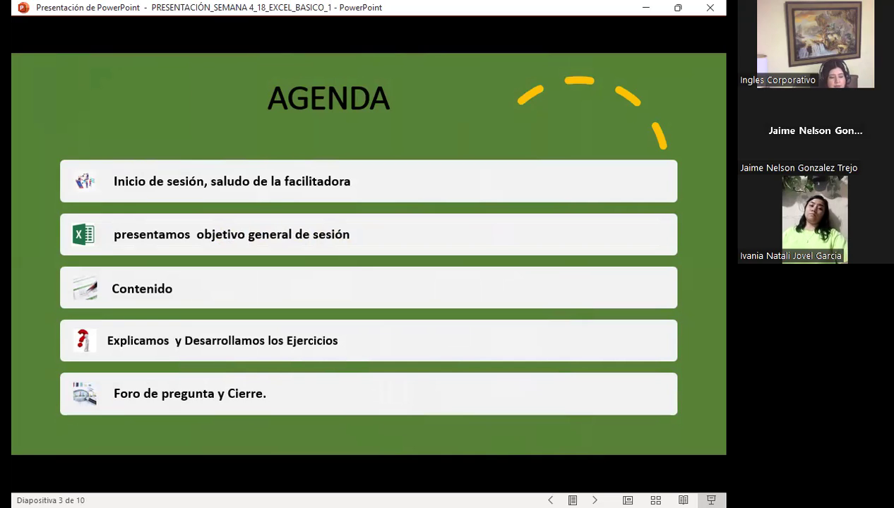
# Step: Advance to slide 4, Objetivo General de la Sesión
pyautogui.click(294, 297)
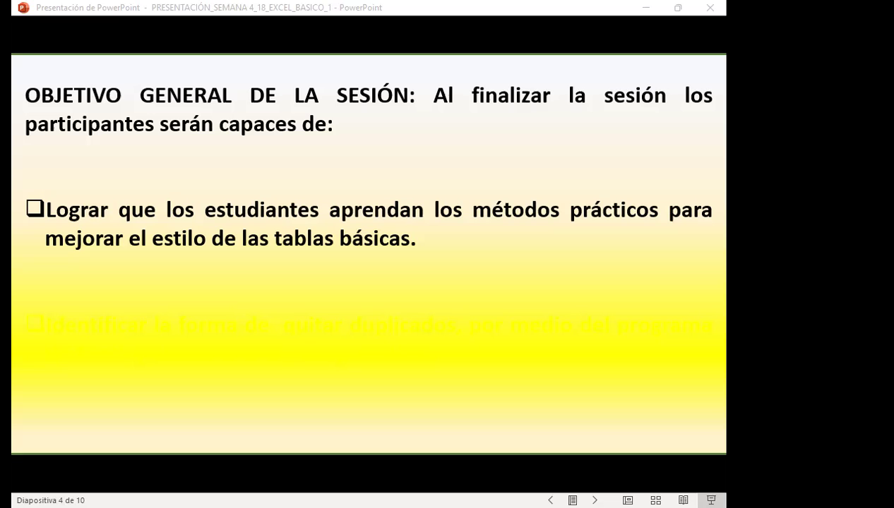
# Step: Advance to the slide of SUBTOTALES function numbers 101–111, then return to Excel
pyautogui.click(421, 283)
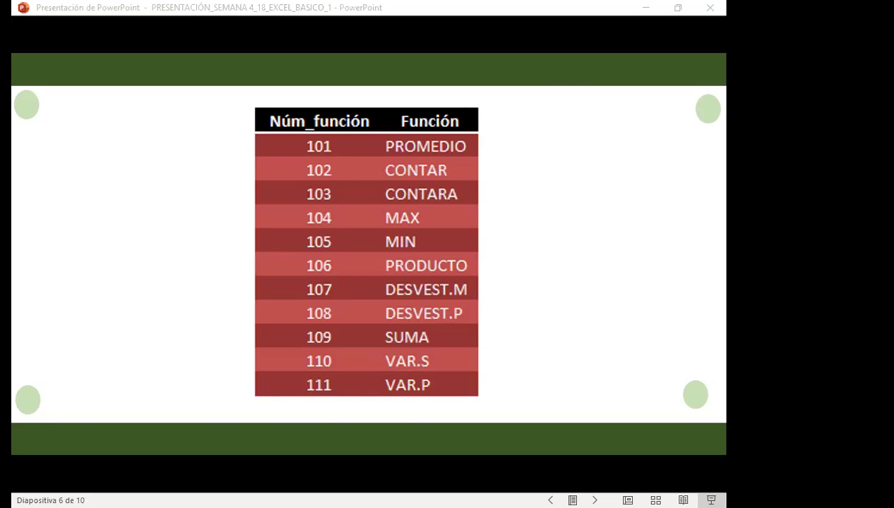
pyautogui.hotkey('alt', 'Tab')
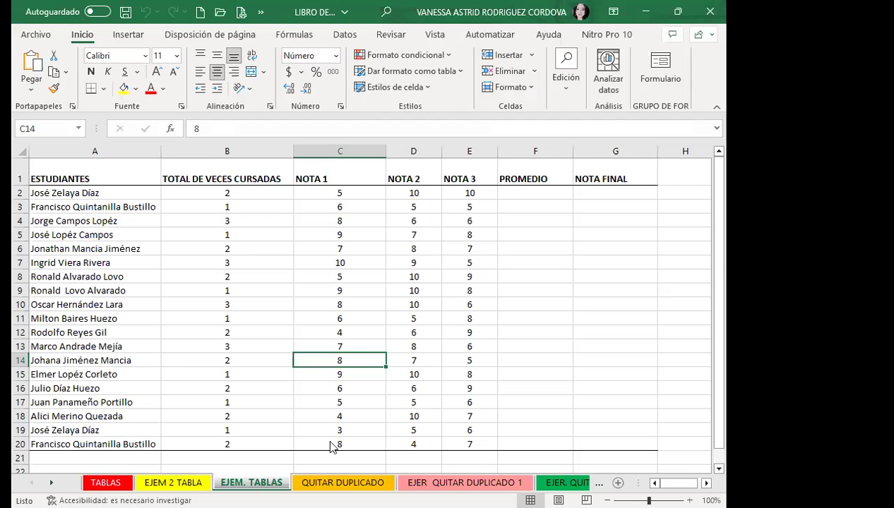
# Step: On the TABLAS sheet, select a cell in the grades table and open the Dar formato como tabla styles
pyautogui.click(106, 482)
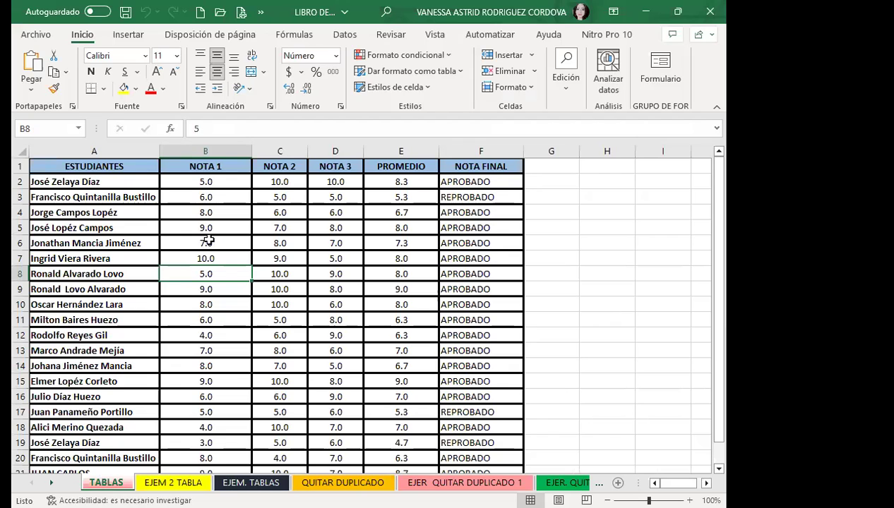
pyautogui.scroll(-2, 229, 296)
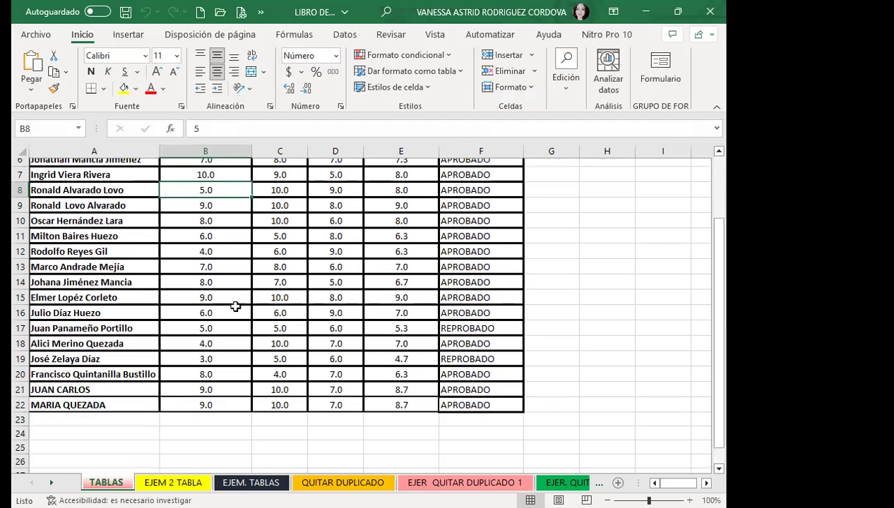
pyautogui.click(260, 311)
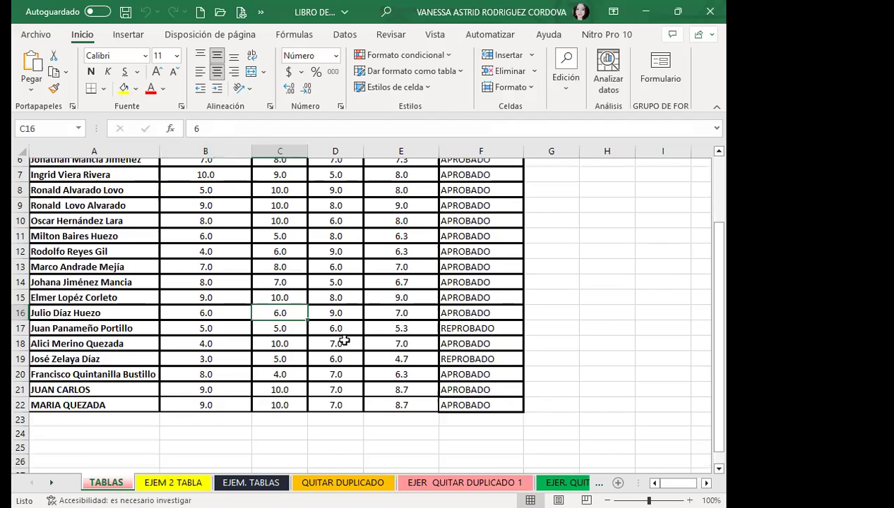
pyautogui.scroll(2, 343, 341)
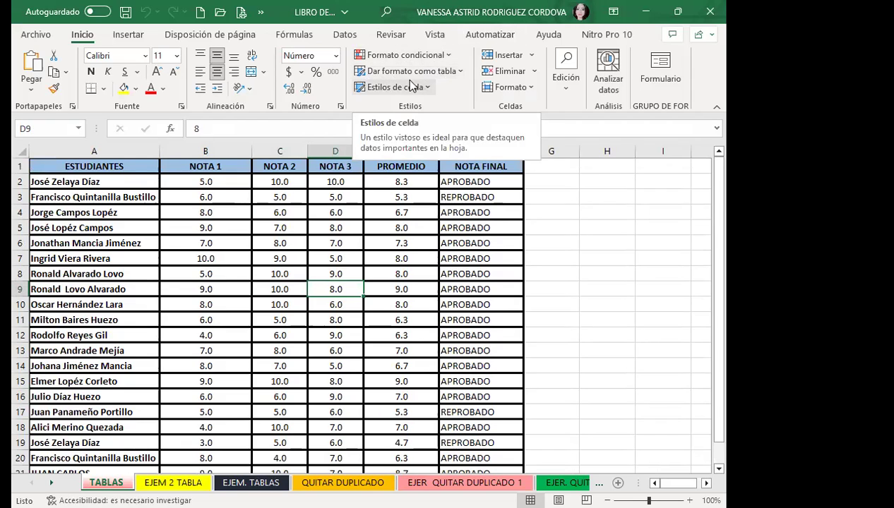
pyautogui.click(332, 274)
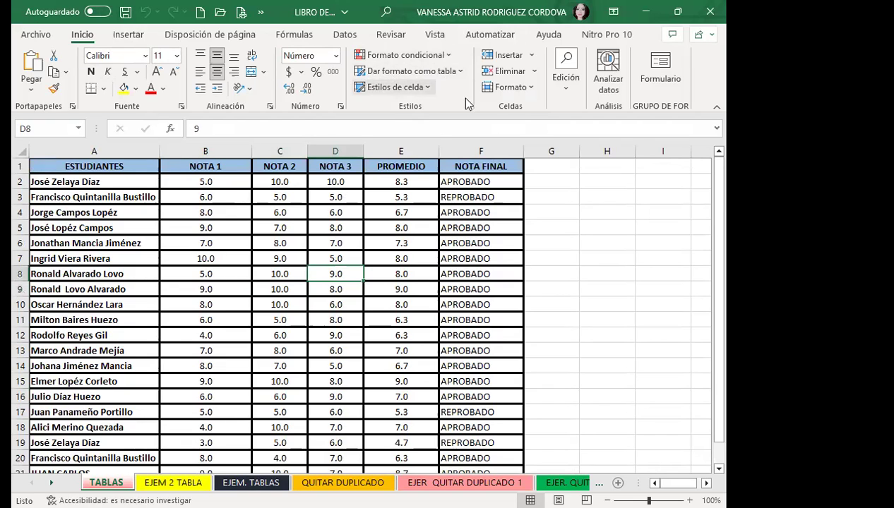
pyautogui.click(431, 71)
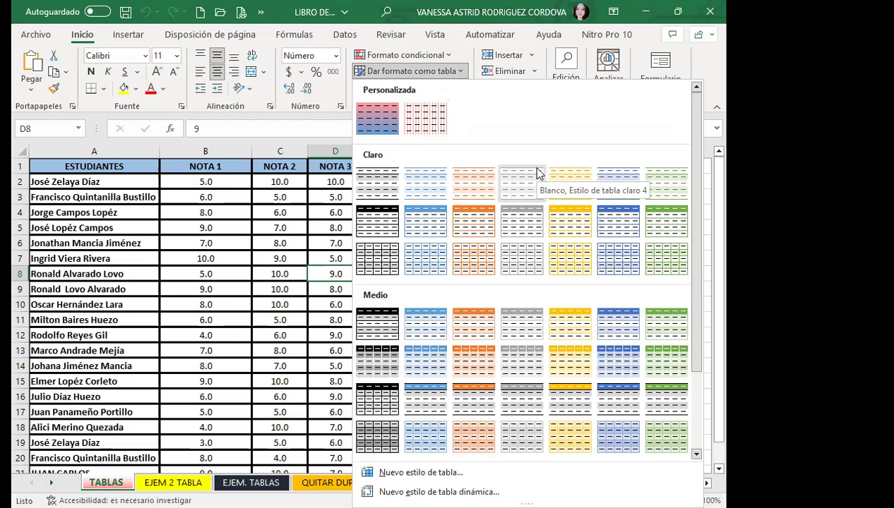
pyautogui.scroll(-3, 537, 173)
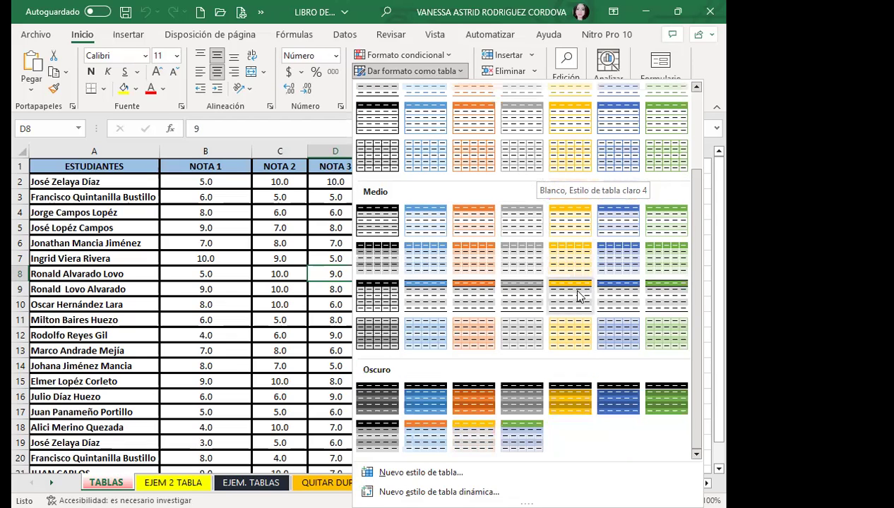
pyautogui.scroll(3, 376, 370)
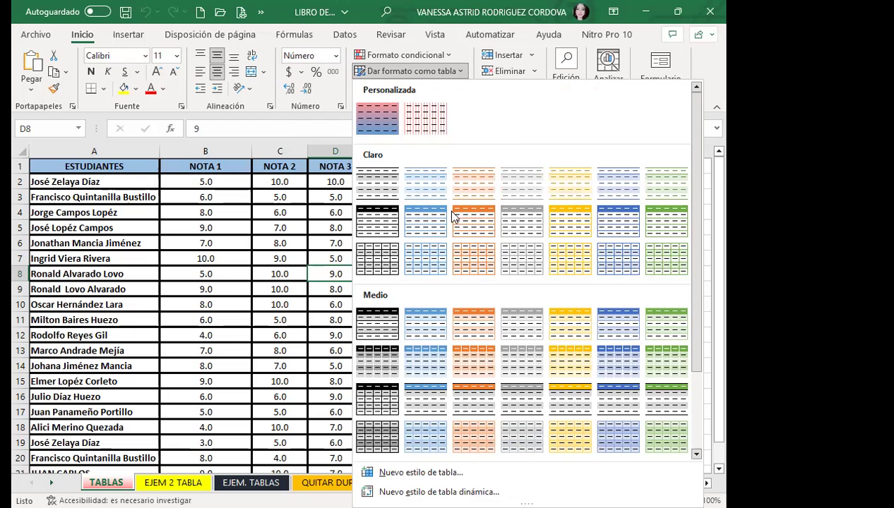
pyautogui.scroll(-3, 558, 258)
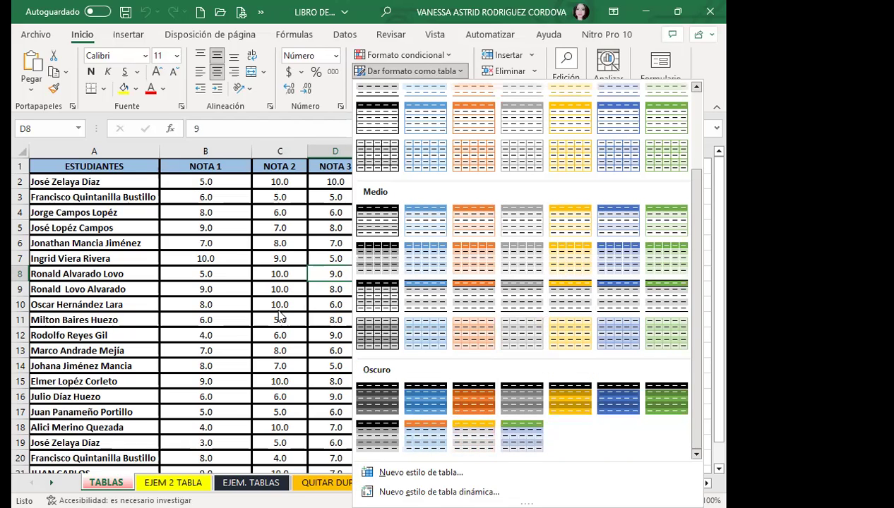
pyautogui.click(458, 71)
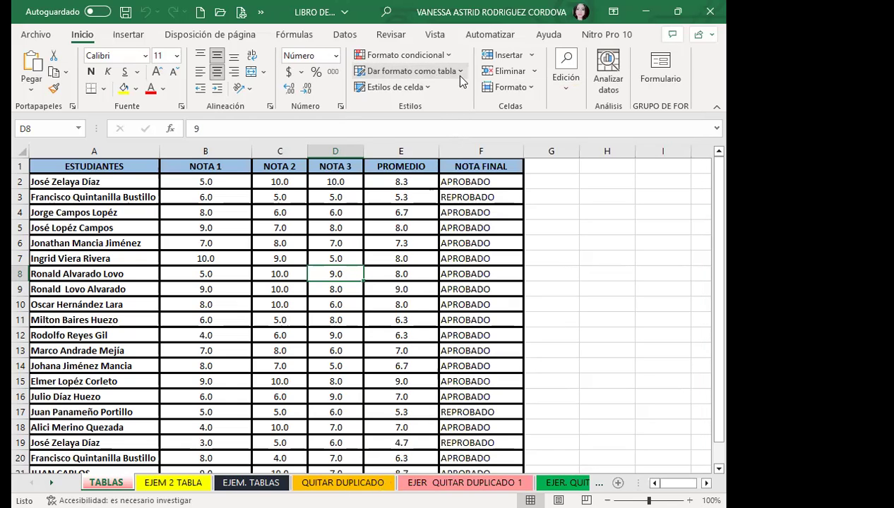
pyautogui.click(458, 74)
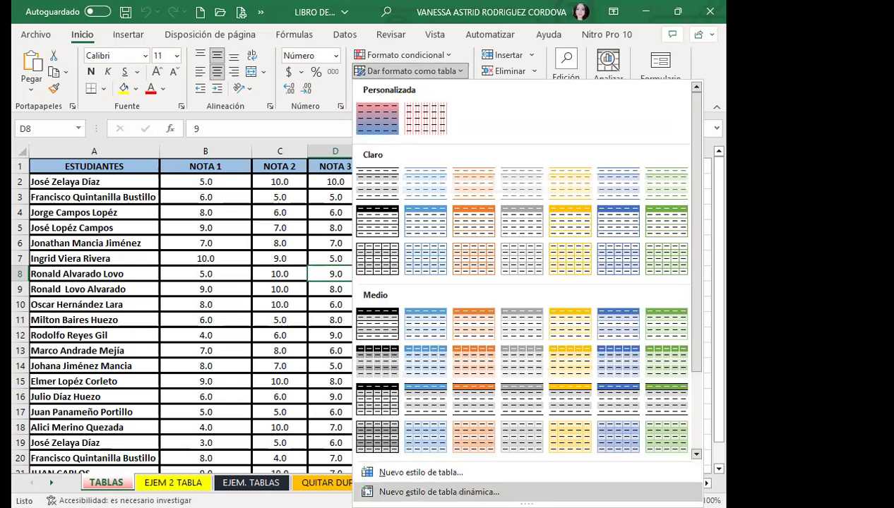
# Step: Start new table style 'Estilo de tabla 3' and open formatting for its Toda la tabla element
pyautogui.click(408, 473)
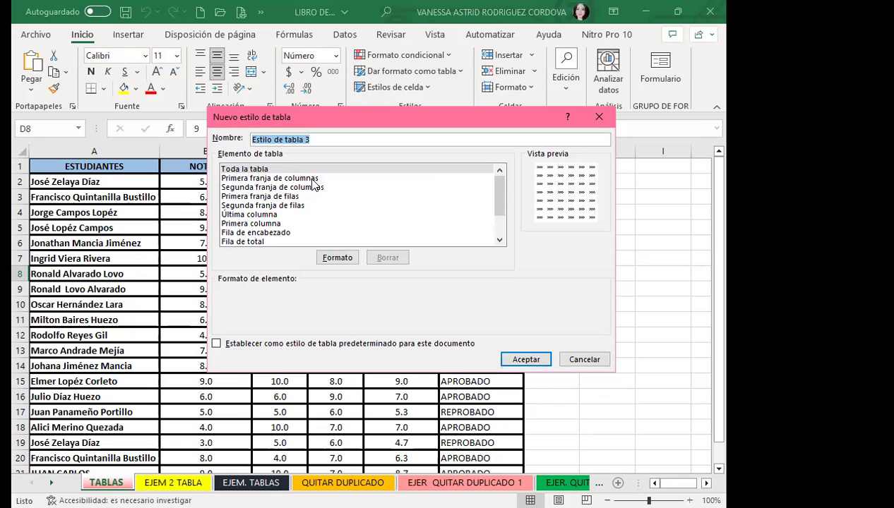
pyautogui.click(312, 178)
pyautogui.click(302, 187)
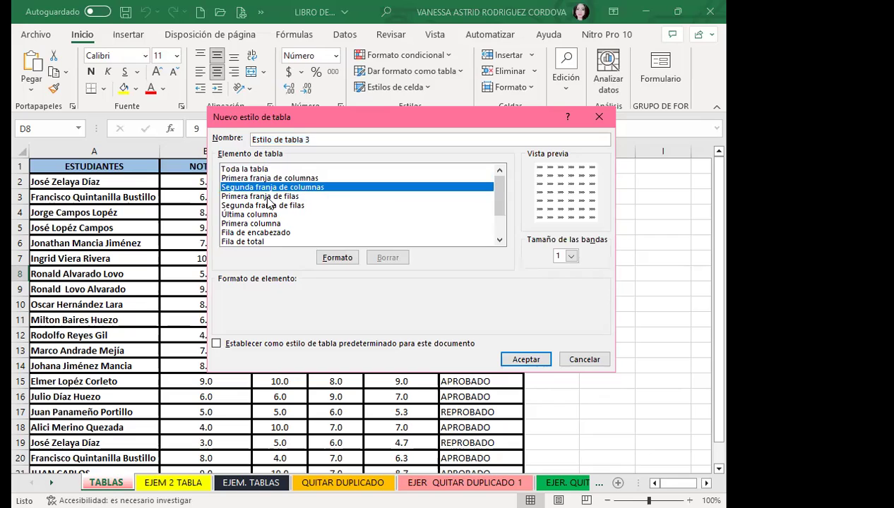
pyautogui.scroll(-2, 268, 203)
pyautogui.scroll(2, 259, 246)
pyautogui.click(236, 170)
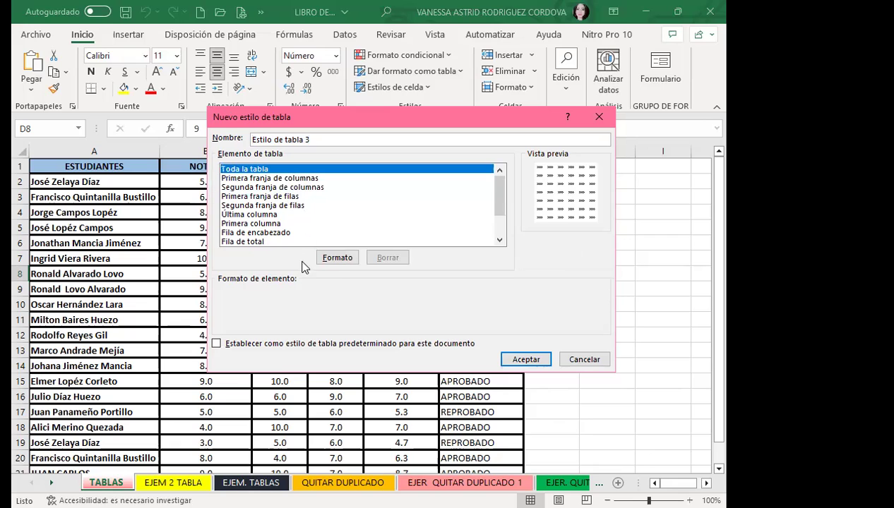
pyautogui.click(337, 258)
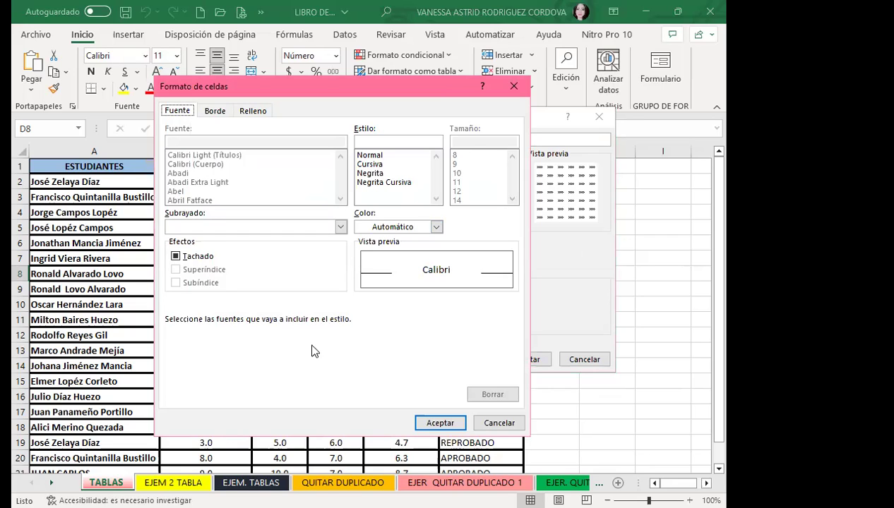
# Step: Give the whole table thick green outline and inside borders, then bring up the gradient fill effects
pyautogui.click(211, 112)
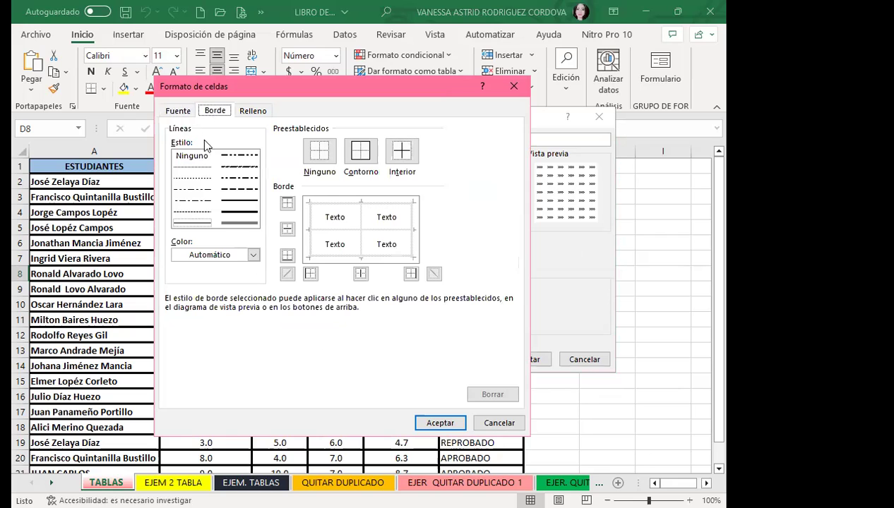
pyautogui.click(240, 212)
pyautogui.click(252, 256)
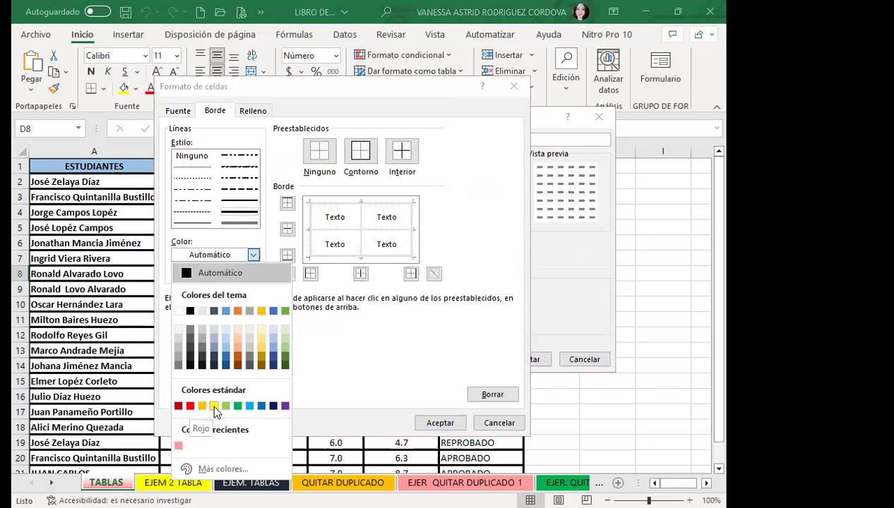
pyautogui.click(238, 406)
pyautogui.click(401, 151)
pyautogui.click(360, 149)
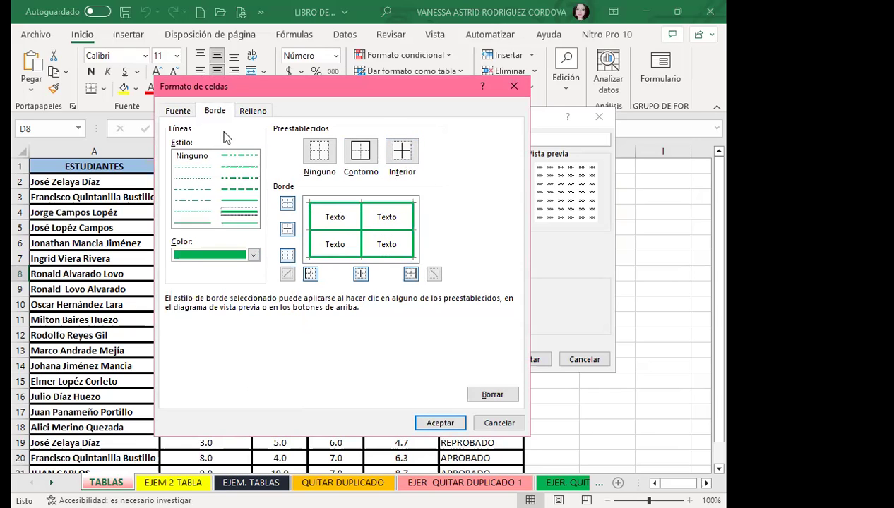
pyautogui.click(244, 111)
pyautogui.click(192, 271)
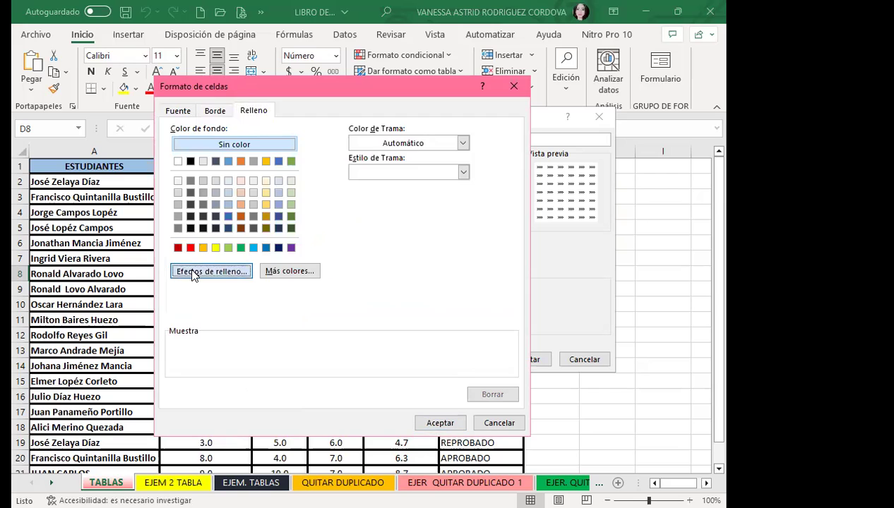
# Step: Set a two-colour horizontal gradient from light green to light pink as the style's fill
pyautogui.click(402, 171)
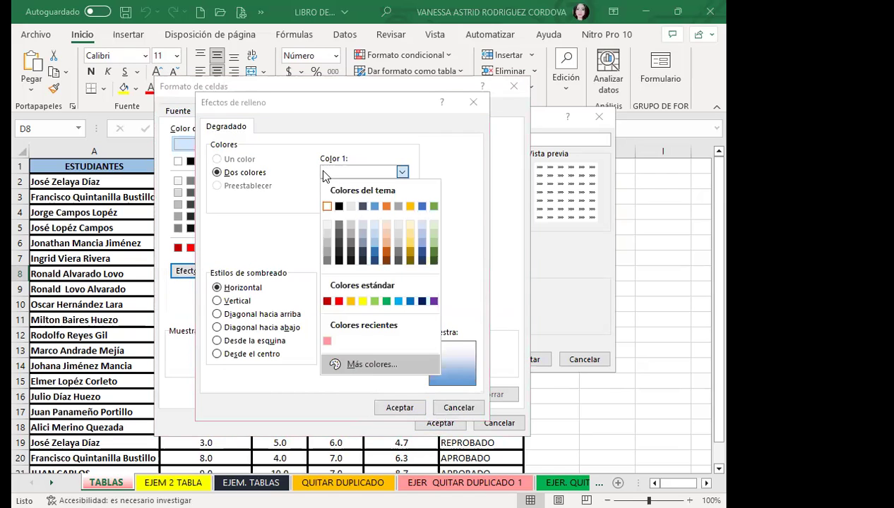
pyautogui.click(358, 365)
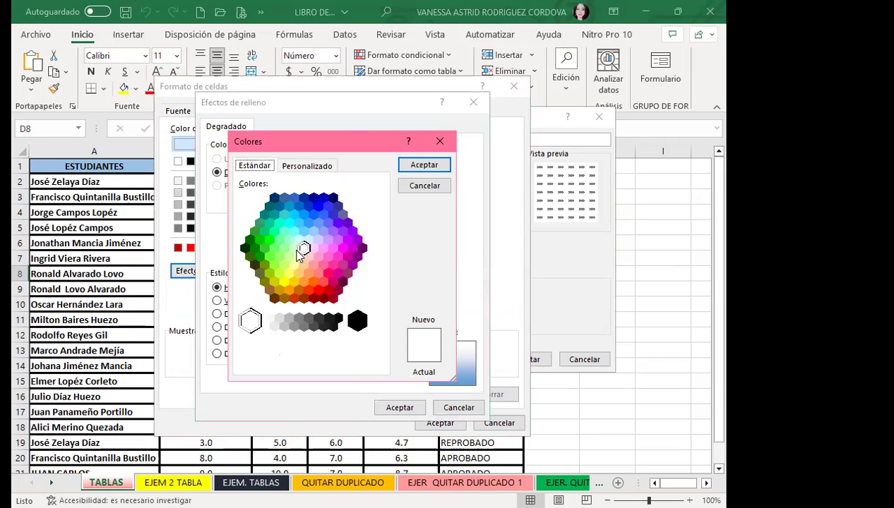
pyautogui.click(294, 248)
pyautogui.click(424, 165)
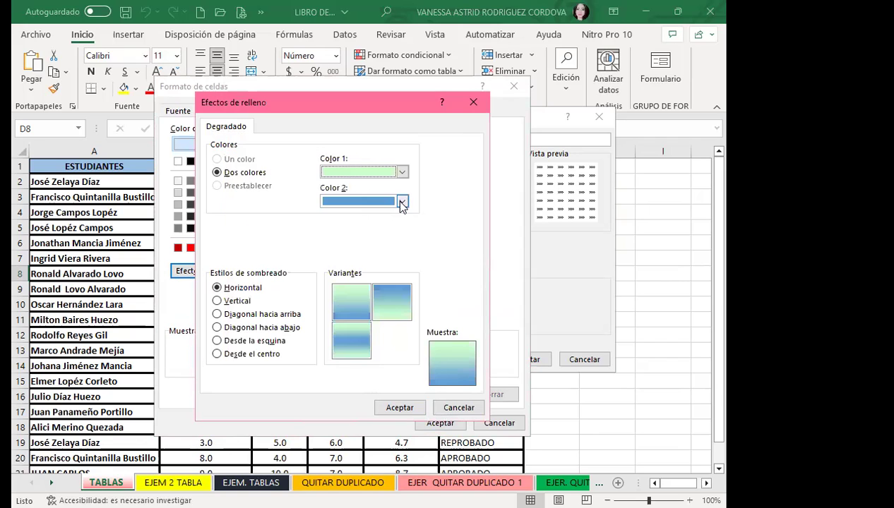
pyautogui.click(402, 201)
pyautogui.click(363, 396)
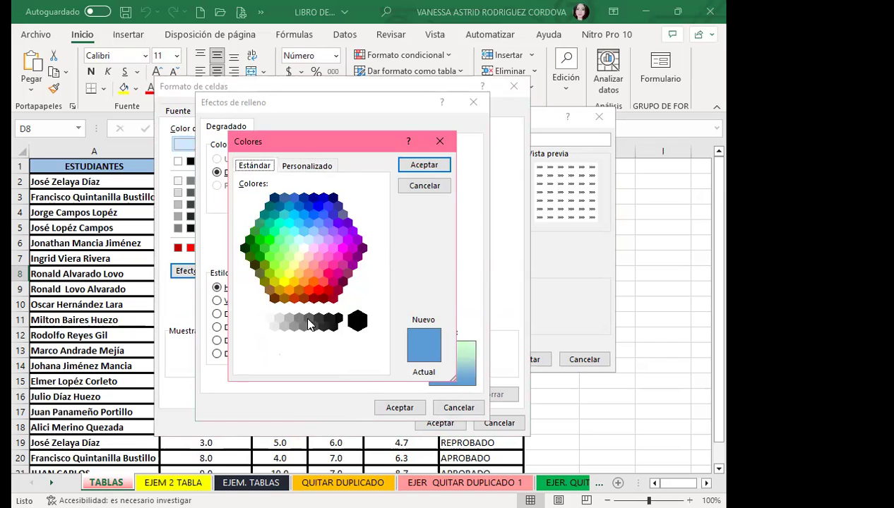
pyautogui.click(307, 255)
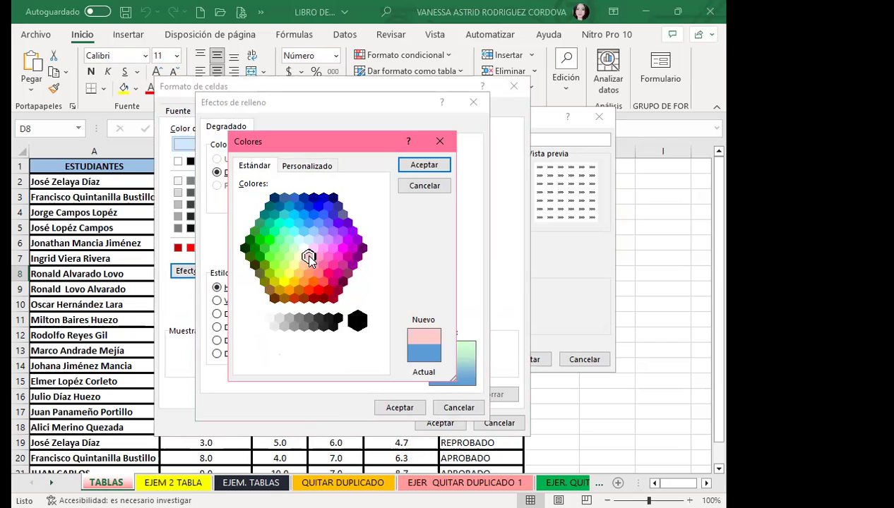
pyautogui.click(415, 165)
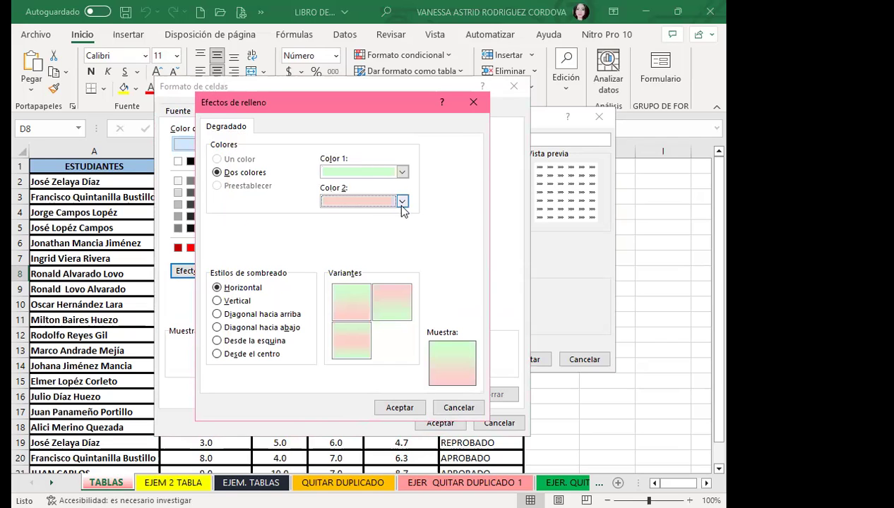
pyautogui.click(336, 300)
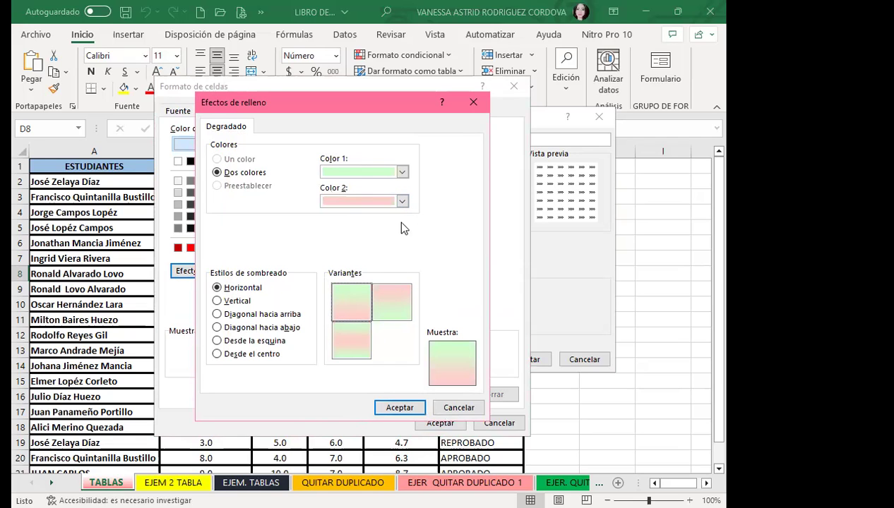
pyautogui.click(399, 409)
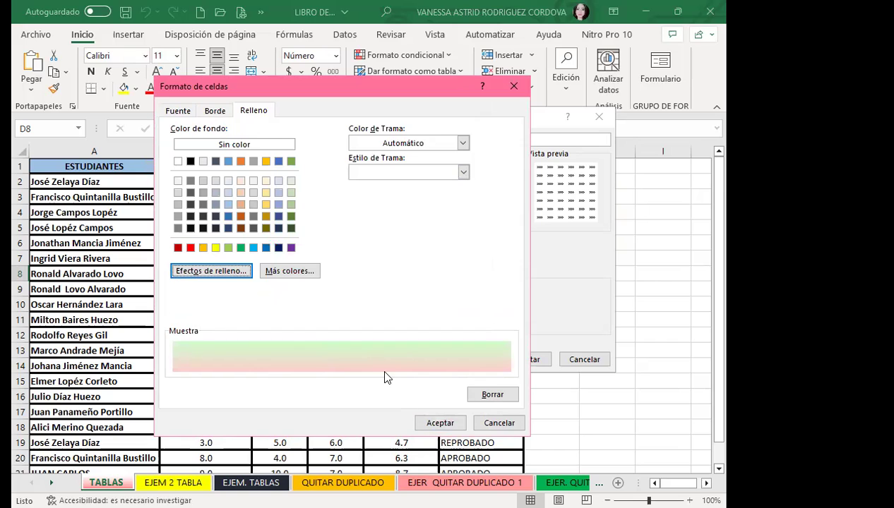
pyautogui.click(439, 423)
# Step: Save 'Estilo de tabla 3', select a grades cell and show the Dar formato como tabla gallery
pyautogui.click(523, 360)
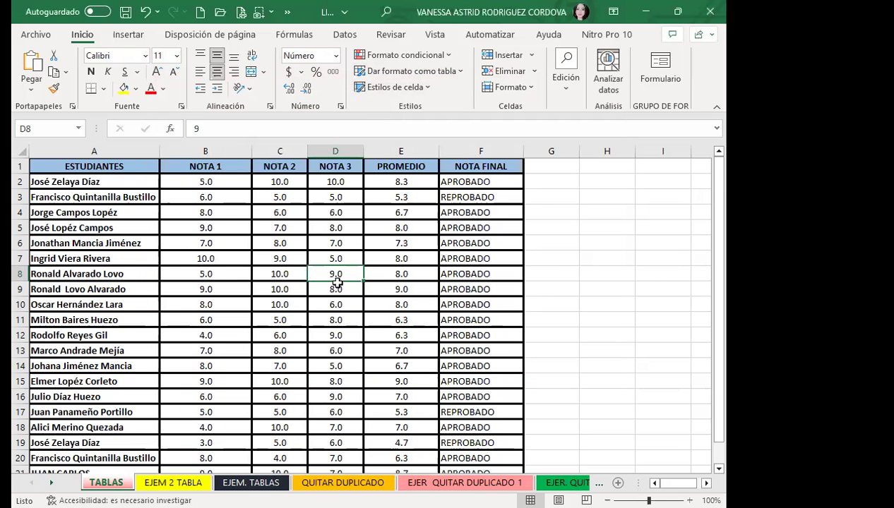
pyautogui.click(272, 300)
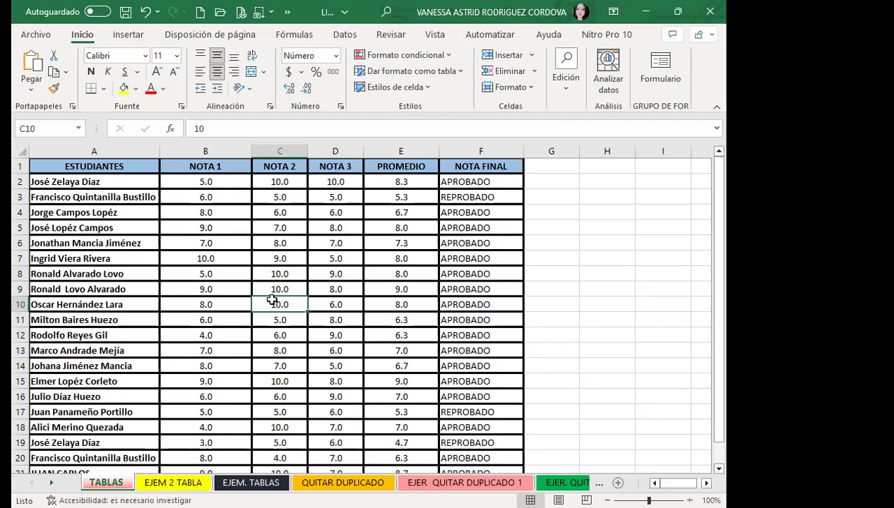
pyautogui.click(453, 72)
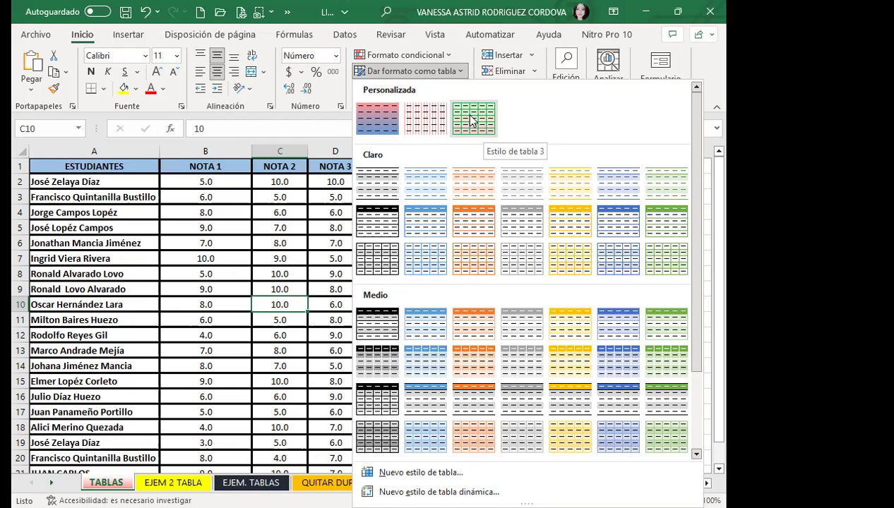
# Step: Apply custom Estilo de tabla 3 to $A$1:$F$22 with headers, creating Tabla1
pyautogui.click(472, 122)
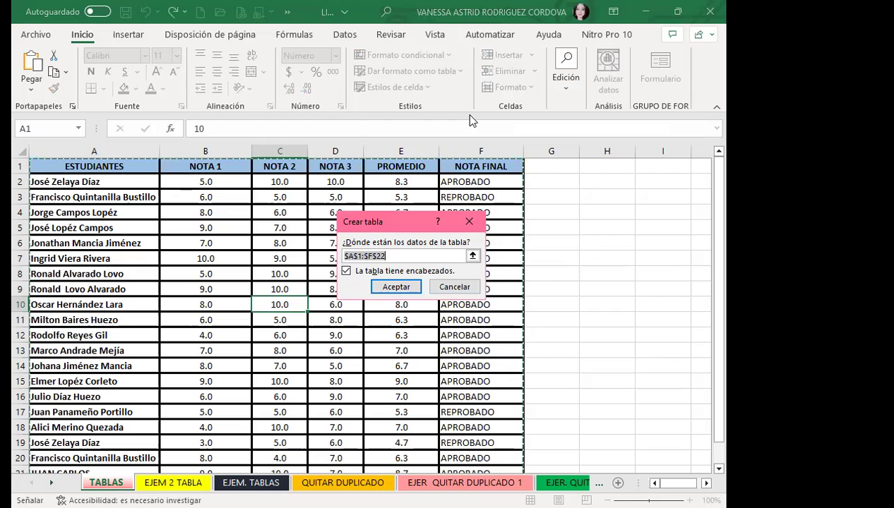
pyautogui.scroll(-4, 317, 212)
pyautogui.scroll(-3, 289, 337)
pyautogui.scroll(4, 290, 346)
pyautogui.scroll(3, 290, 343)
pyautogui.click(394, 285)
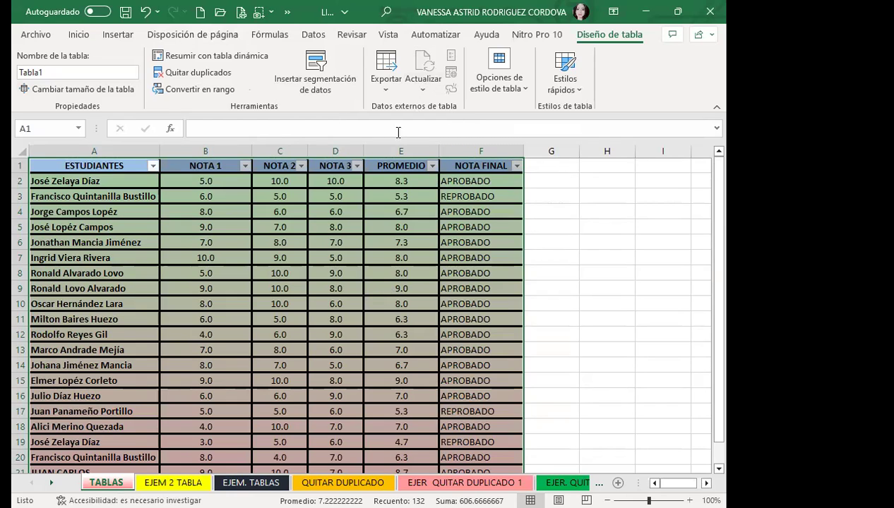
# Step: Change the table name from Tabla1 to EJERCICIO_18
pyautogui.click(79, 70)
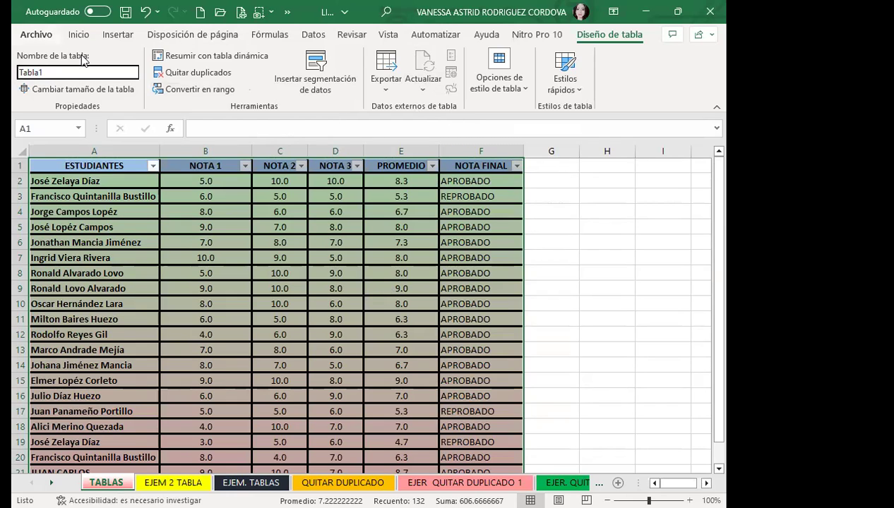
pyautogui.write('EJERCICIO')
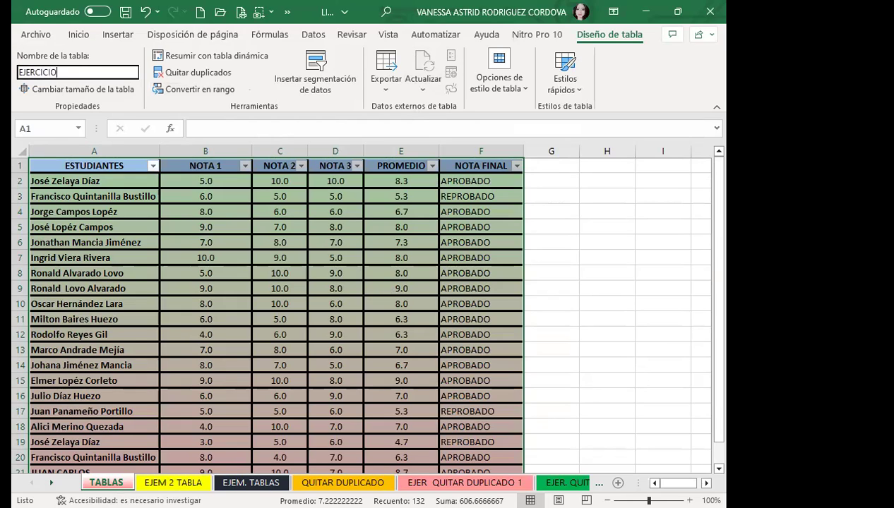
pyautogui.write('_')
pyautogui.write('18')
pyautogui.click(184, 254)
pyautogui.scroll(-1, 225, 289)
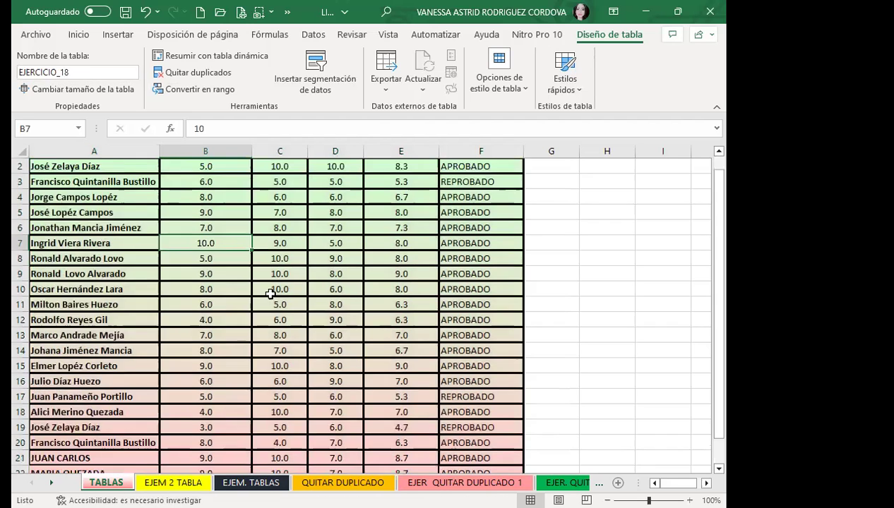
pyautogui.scroll(-2, 270, 296)
pyautogui.click(276, 286)
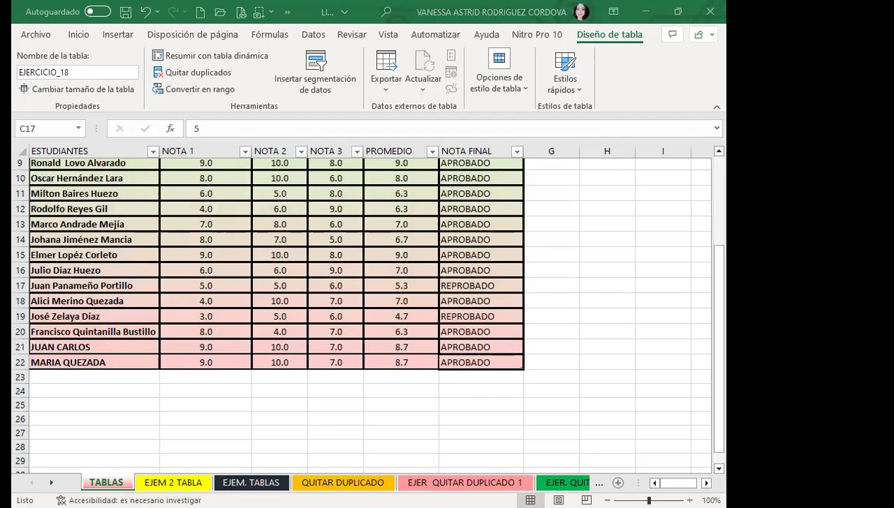
pyautogui.click(295, 255)
pyautogui.scroll(3, 296, 275)
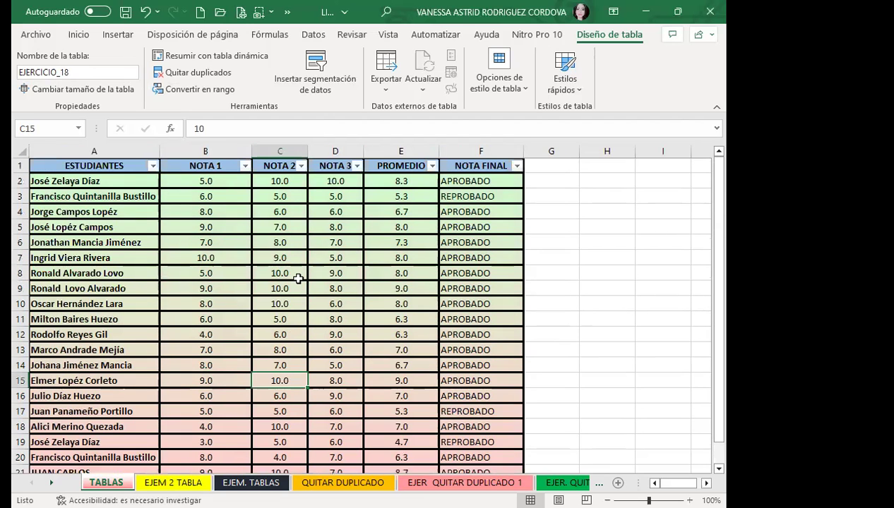
pyautogui.click(552, 261)
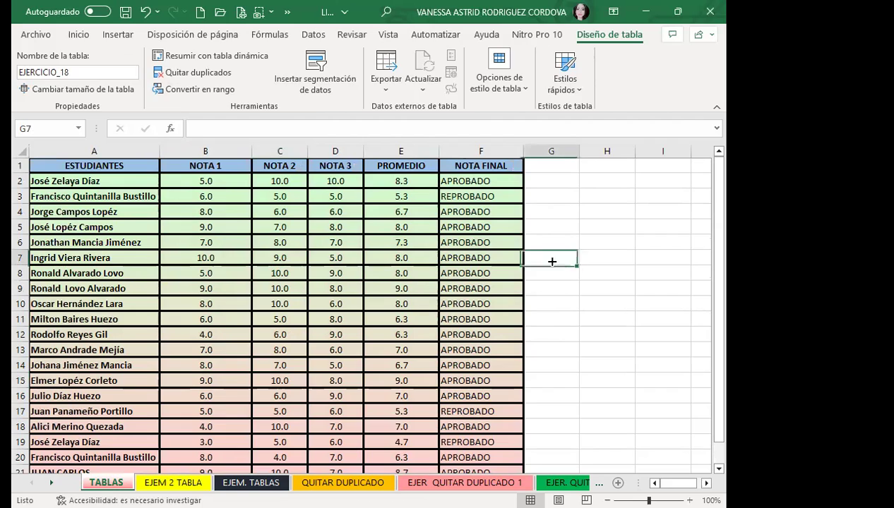
pyautogui.click(295, 229)
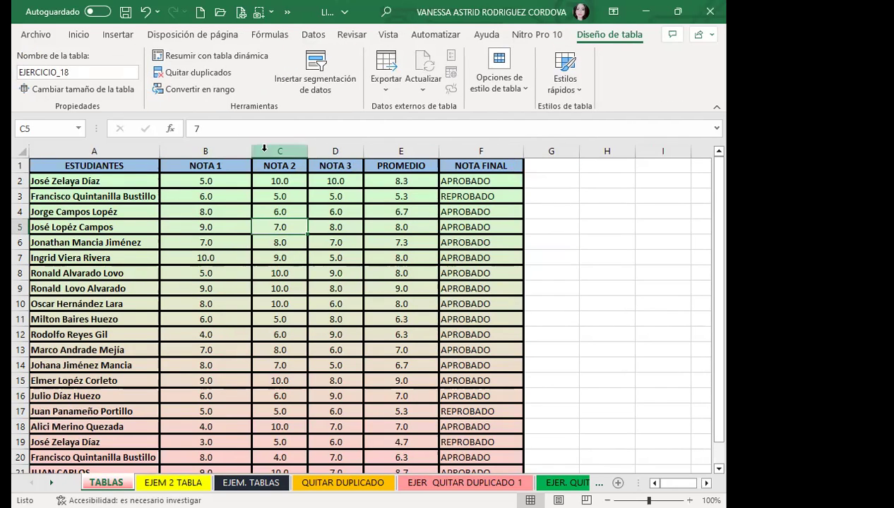
pyautogui.click(197, 247)
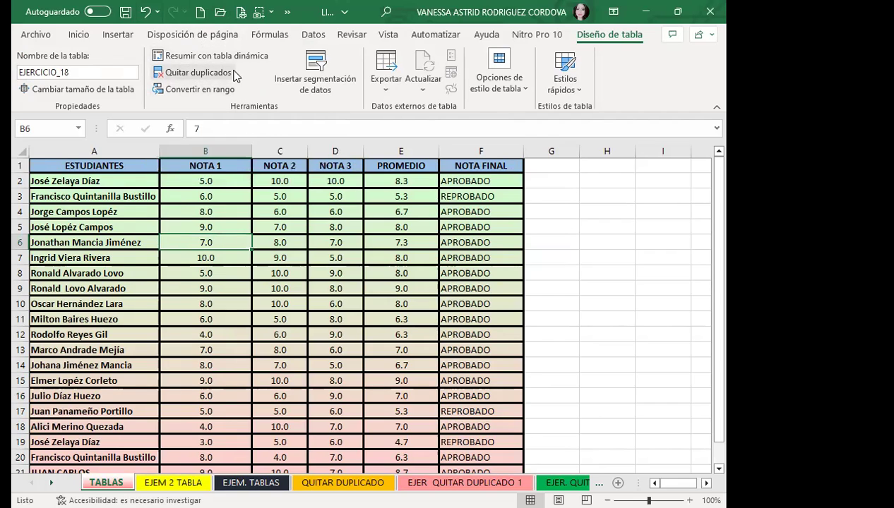
pyautogui.click(241, 226)
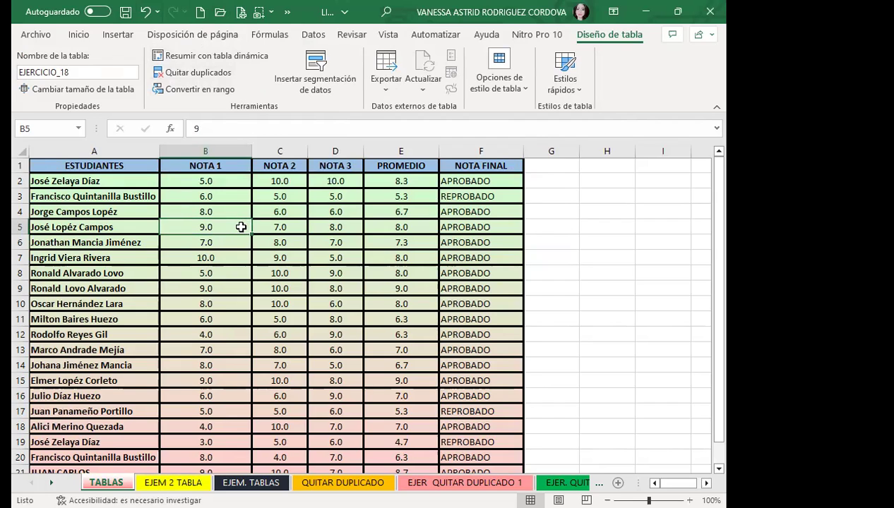
pyautogui.click(234, 240)
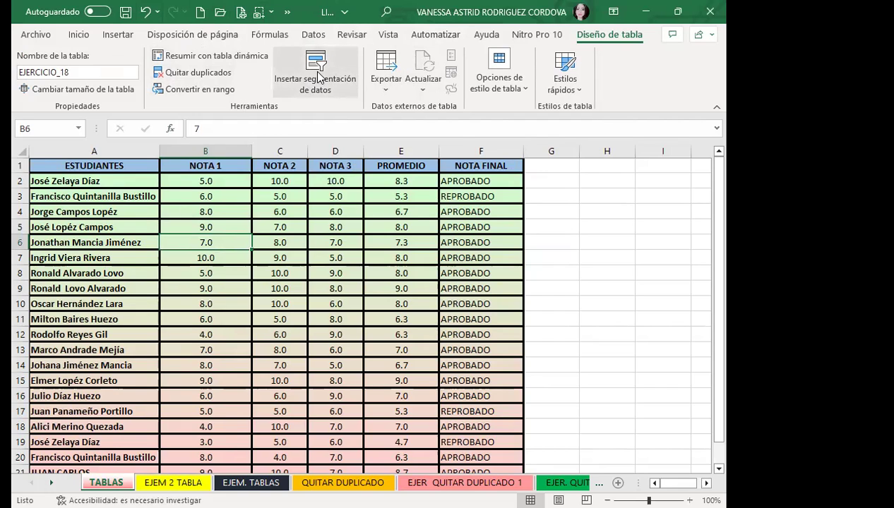
pyautogui.click(463, 178)
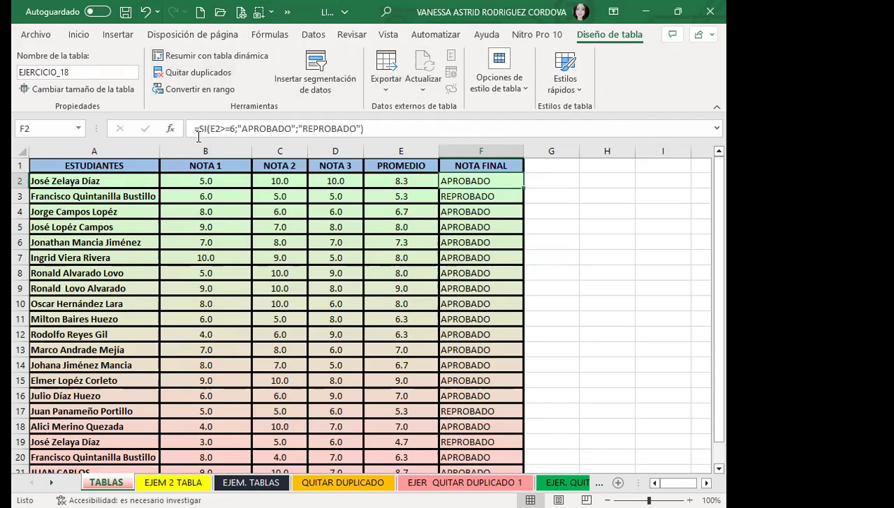
pyautogui.press('Down')
pyautogui.press('Down')
pyautogui.press('Down')
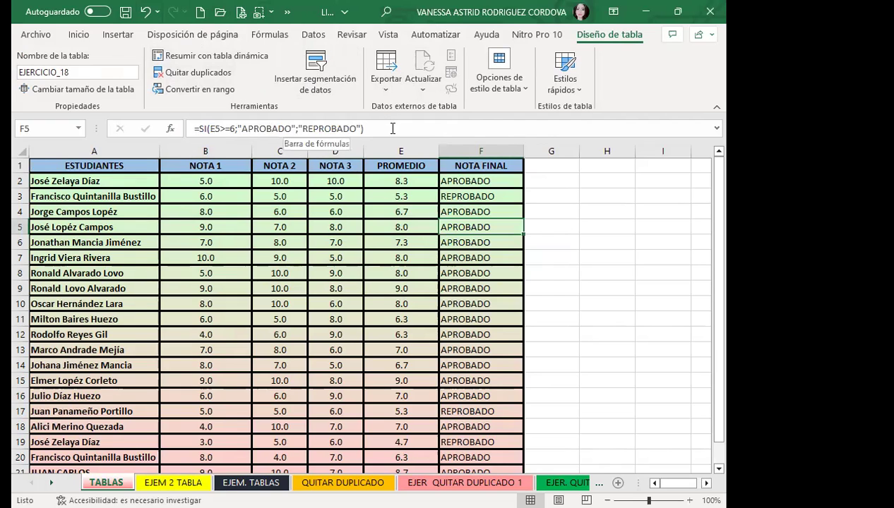
pyautogui.scroll(-2, 331, 285)
pyautogui.scroll(-2, 332, 285)
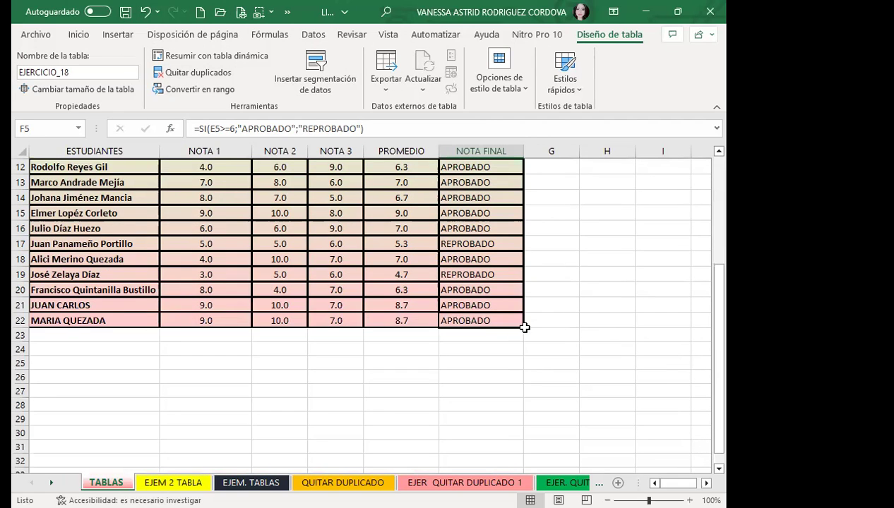
# Step: Extend the table to row 23 and enter a new student's name with grades 10, 10, 10
pyautogui.moveTo(522, 326); pyautogui.dragTo(523, 344)
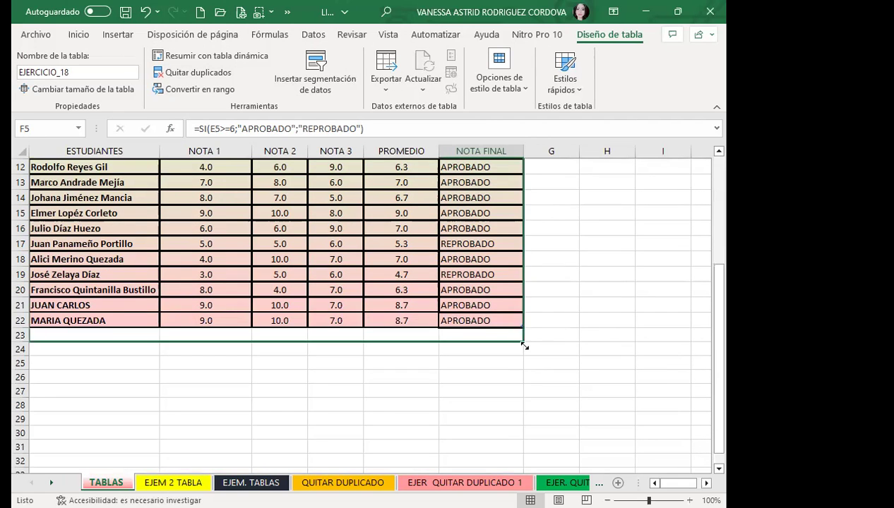
pyautogui.click(137, 334)
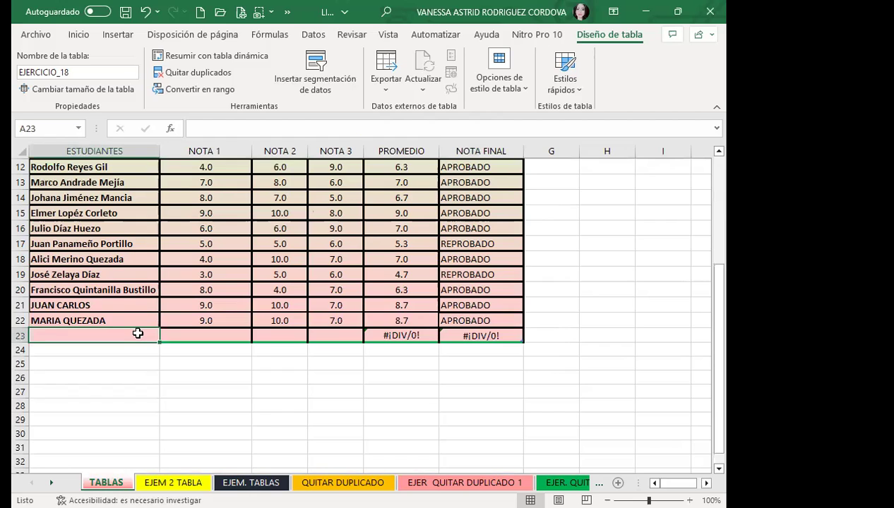
pyautogui.write('VANESSA RODRÍGUEZ')
pyautogui.press('Tab')
pyautogui.write('10')
pyautogui.press('Tab')
pyautogui.write('10')
pyautogui.press('Tab')
pyautogui.write('10')
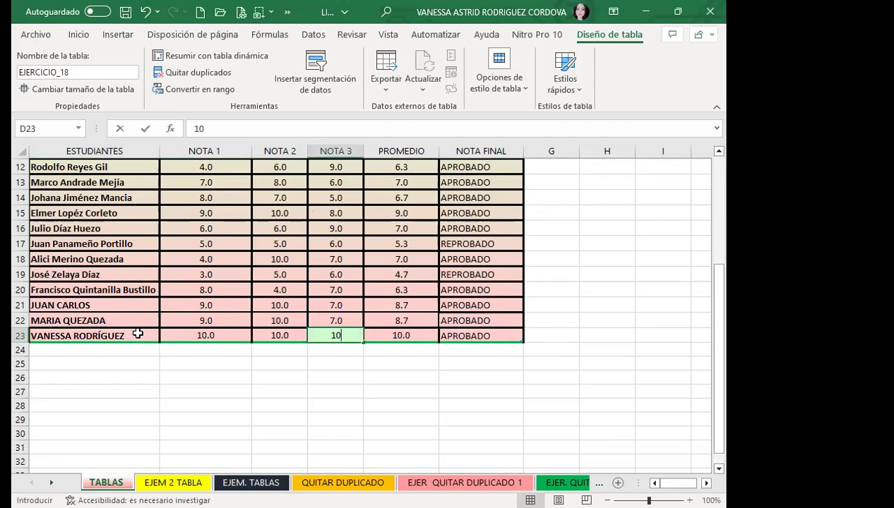
pyautogui.press('Tab')
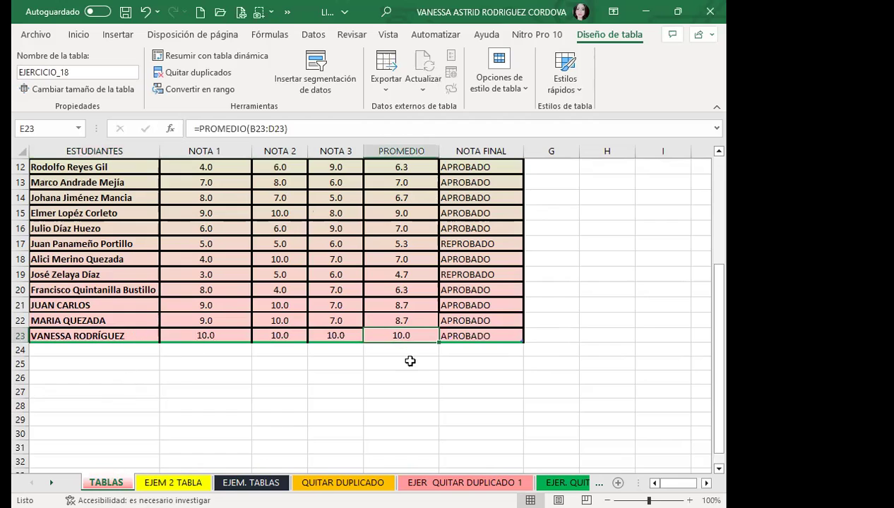
pyautogui.click(452, 334)
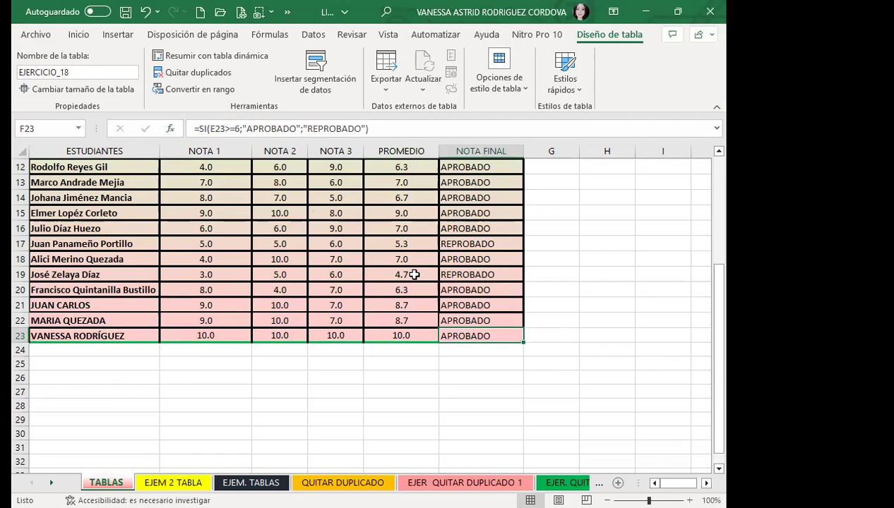
pyautogui.click(403, 304)
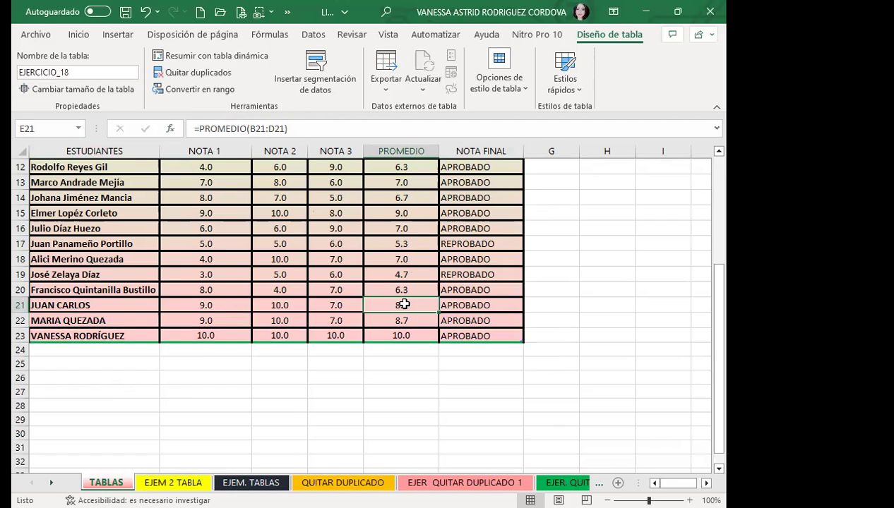
# Step: Inspect the average formula and grades in rows 8, 10 and 20
pyautogui.scroll(4, 391, 238)
pyautogui.click(428, 268)
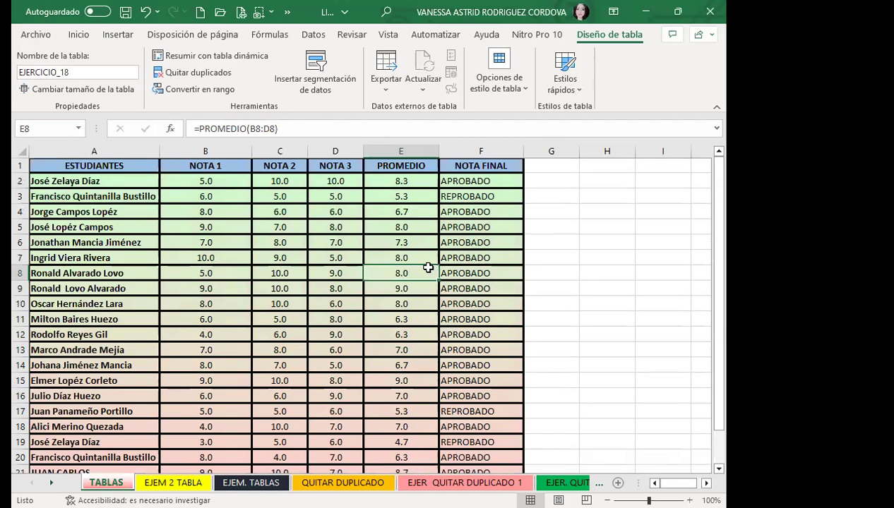
pyautogui.click(345, 302)
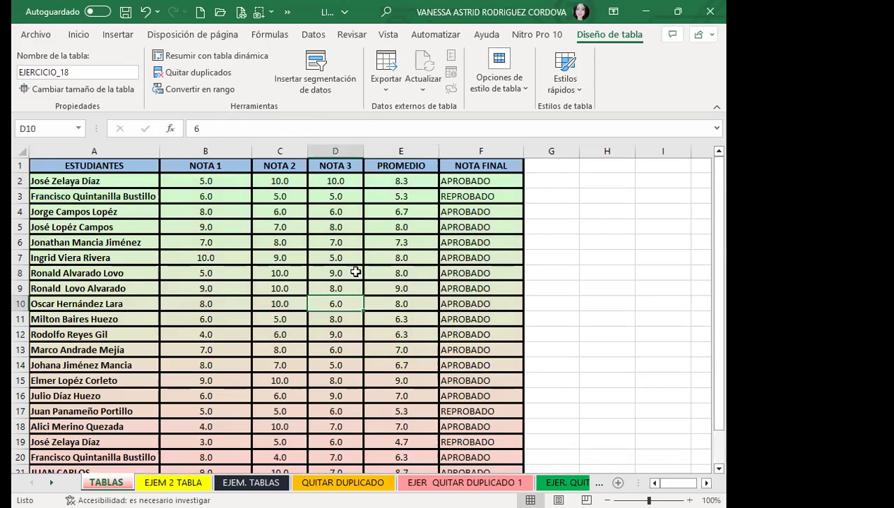
pyautogui.scroll(-4, 252, 285)
pyautogui.click(279, 290)
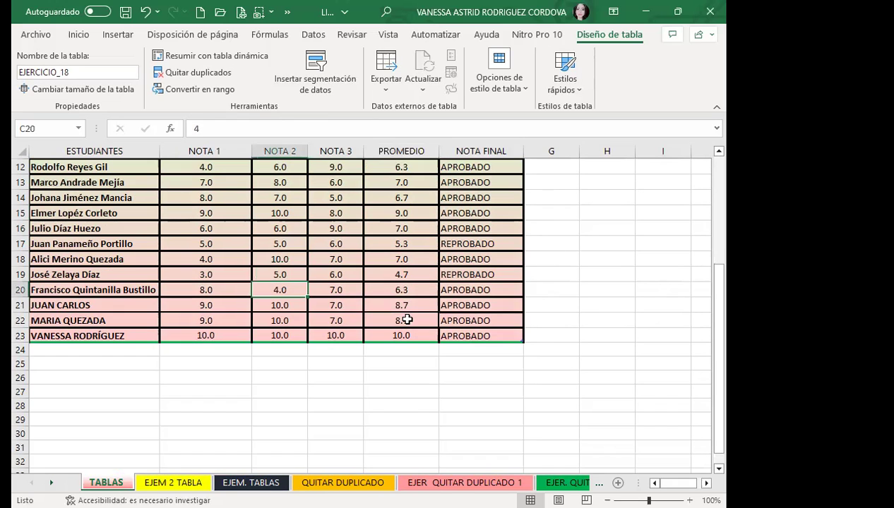
# Step: Try extending the table down to row 28, undoing back to row 23 both times
pyautogui.moveTo(523, 341); pyautogui.dragTo(516, 400)
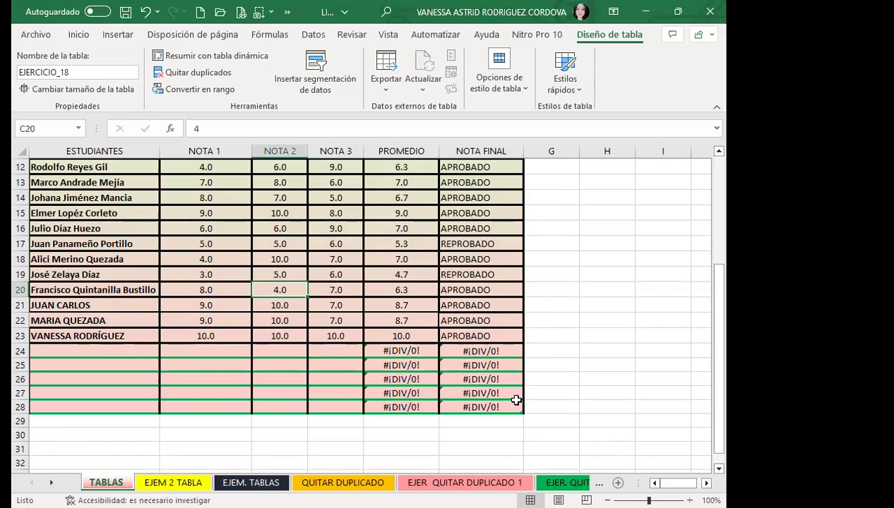
pyautogui.hotkey('ctrl', 'z')
pyautogui.click(316, 291)
pyautogui.scroll(3, 317, 292)
pyautogui.scroll(-4, 301, 356)
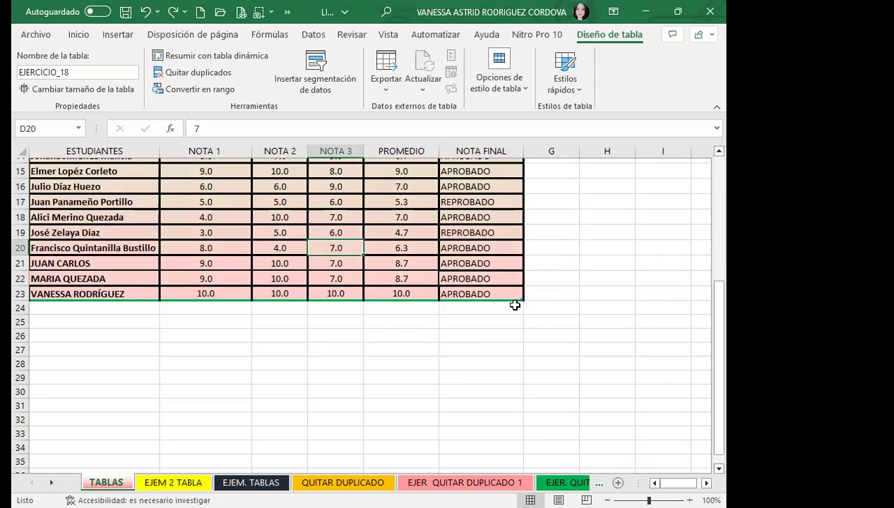
pyautogui.moveTo(520, 300); pyautogui.dragTo(519, 370)
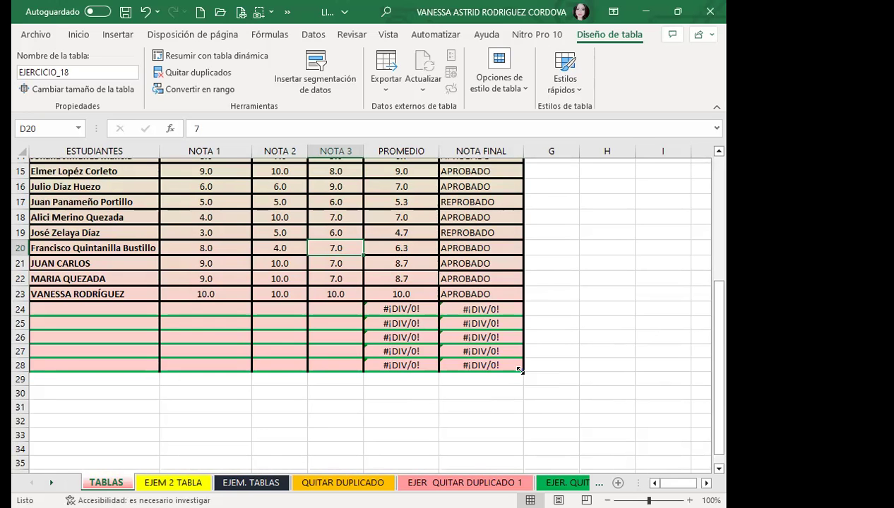
pyautogui.hotkey('ctrl', 'z')
# Step: Review grade and formula cells in rows 2, 4, 8, 10 and 11
pyautogui.scroll(5, 332, 339)
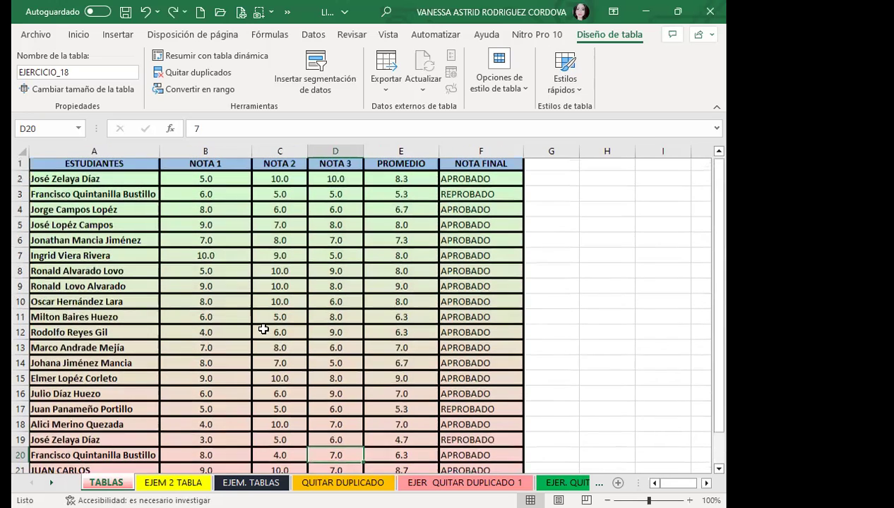
pyautogui.click(256, 316)
pyautogui.click(266, 277)
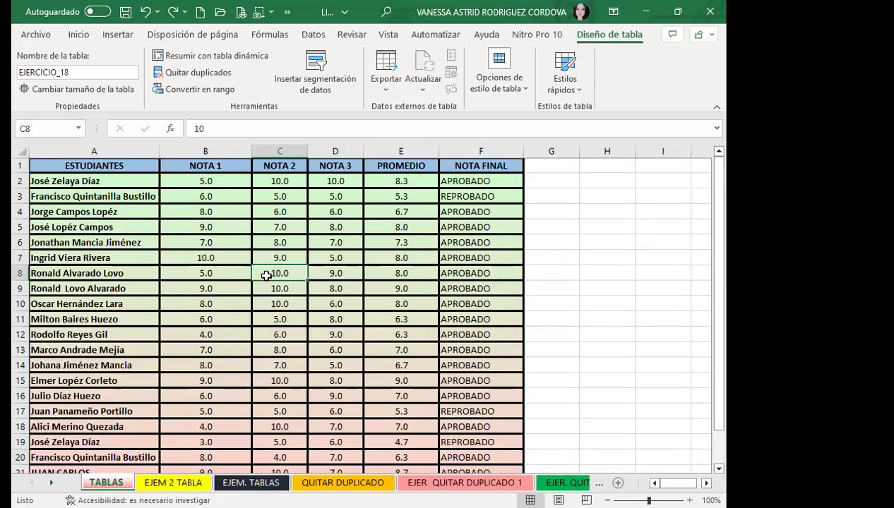
pyautogui.click(274, 307)
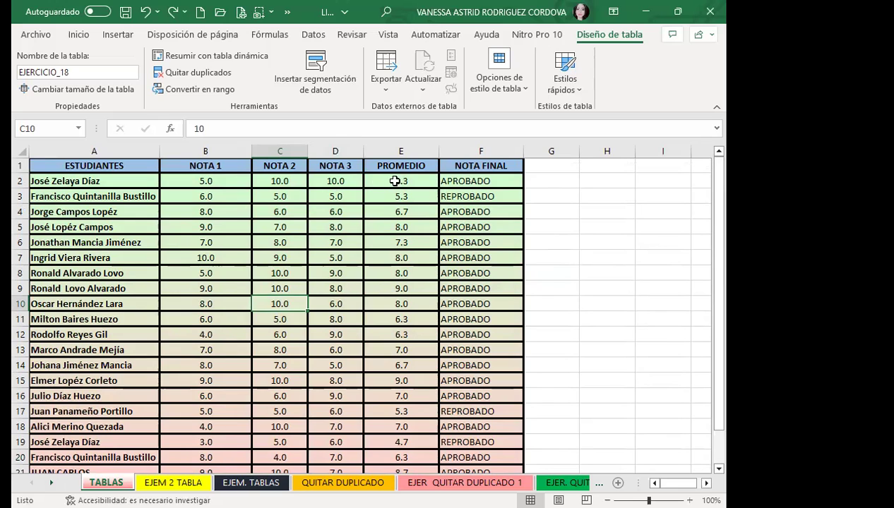
pyautogui.click(393, 181)
pyautogui.click(454, 178)
pyautogui.click(326, 209)
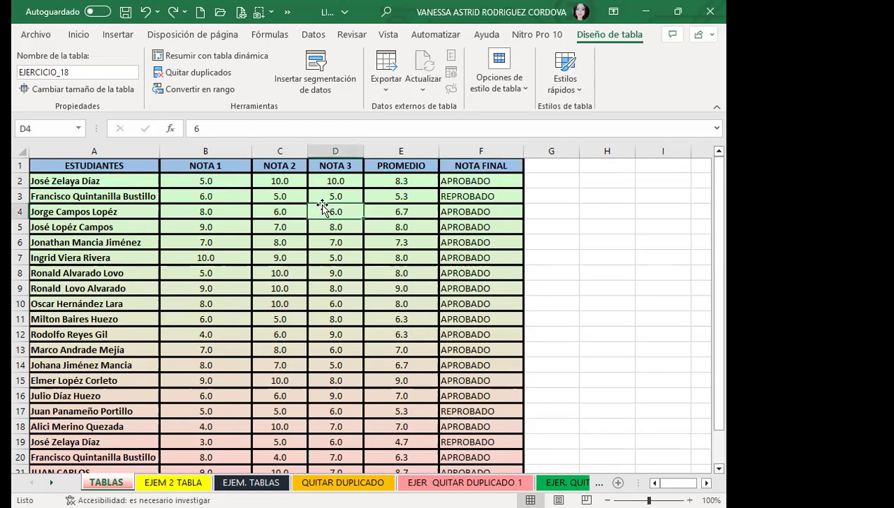
pyautogui.click(226, 319)
# Step: Bring up the Opciones de estilo de tabla dropdown for the grades table
pyautogui.scroll(-5, 206, 332)
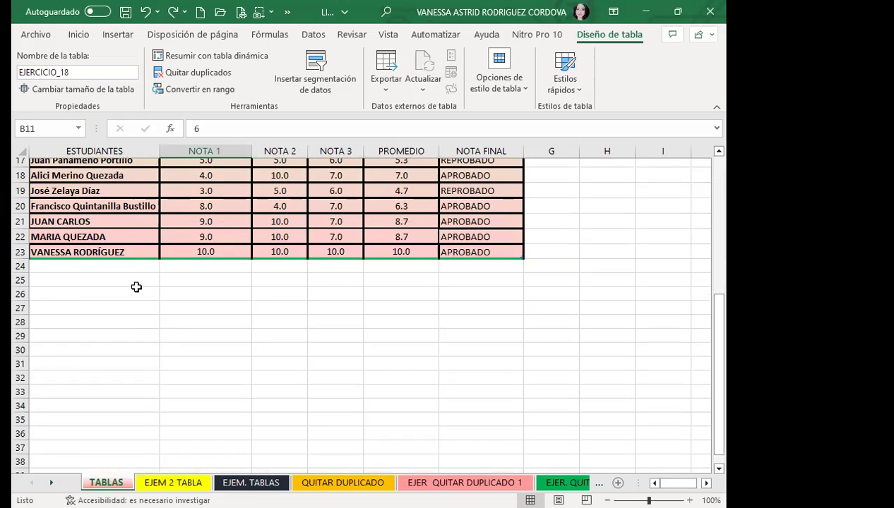
pyautogui.scroll(3, 327, 341)
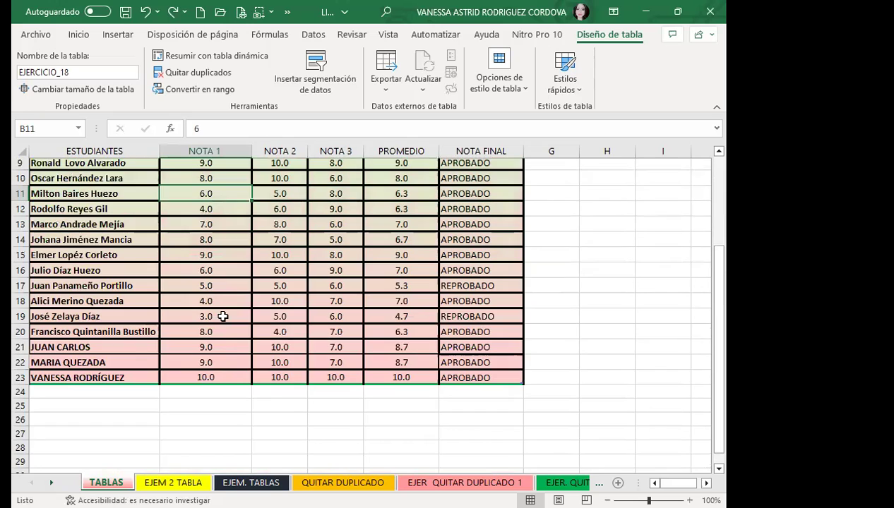
pyautogui.scroll(3, 225, 313)
pyautogui.click(335, 302)
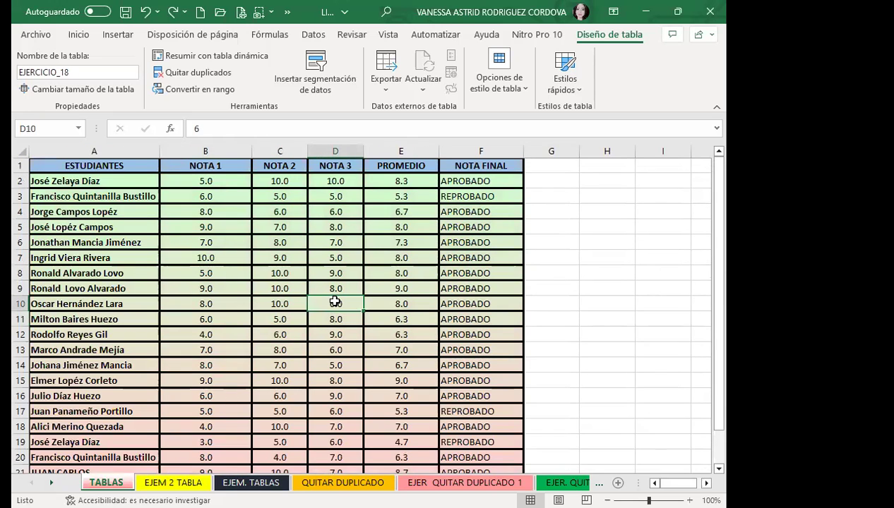
pyautogui.click(520, 86)
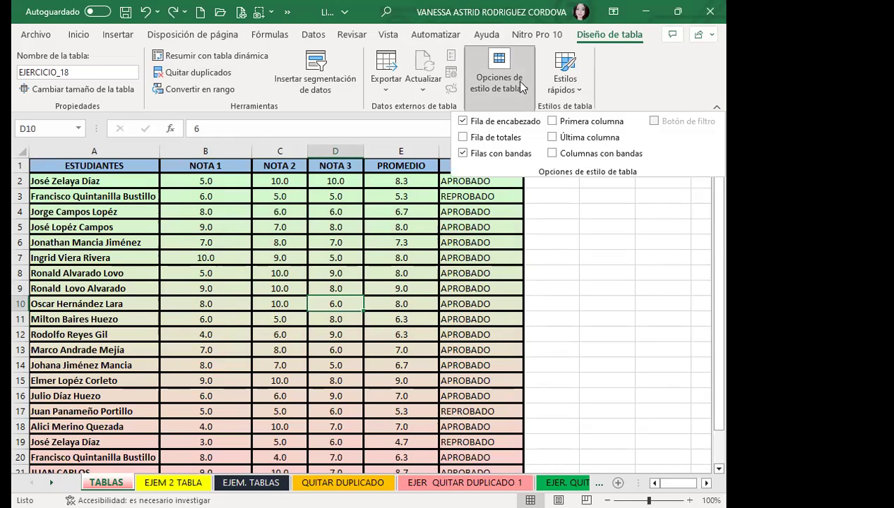
# Step: Check Fila de totales, Primera columna and Última columna in the table style options
pyautogui.click(463, 137)
pyautogui.scroll(-4, 148, 208)
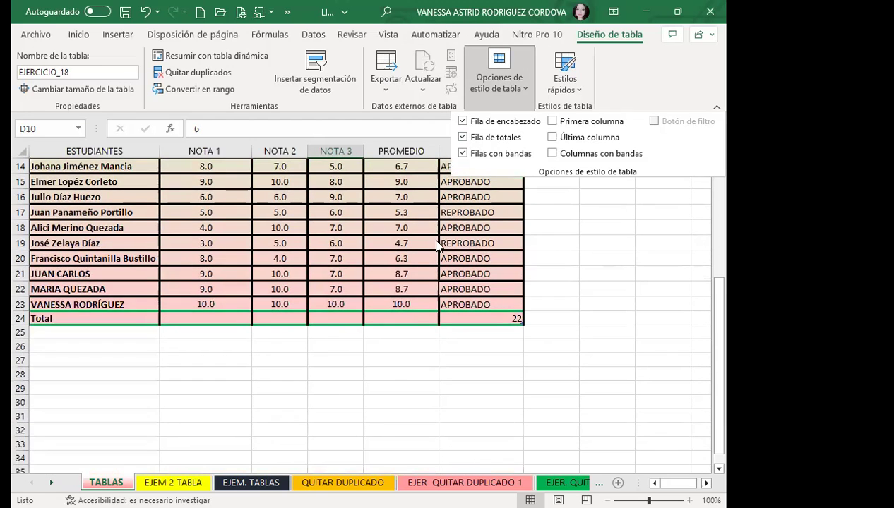
pyautogui.scroll(4, 435, 244)
pyautogui.click(552, 120)
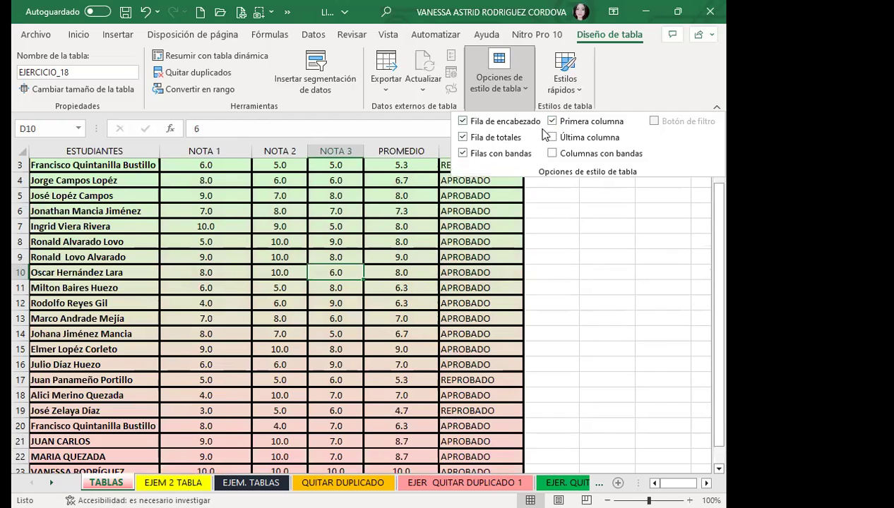
pyautogui.click(552, 138)
pyautogui.scroll(1, 359, 253)
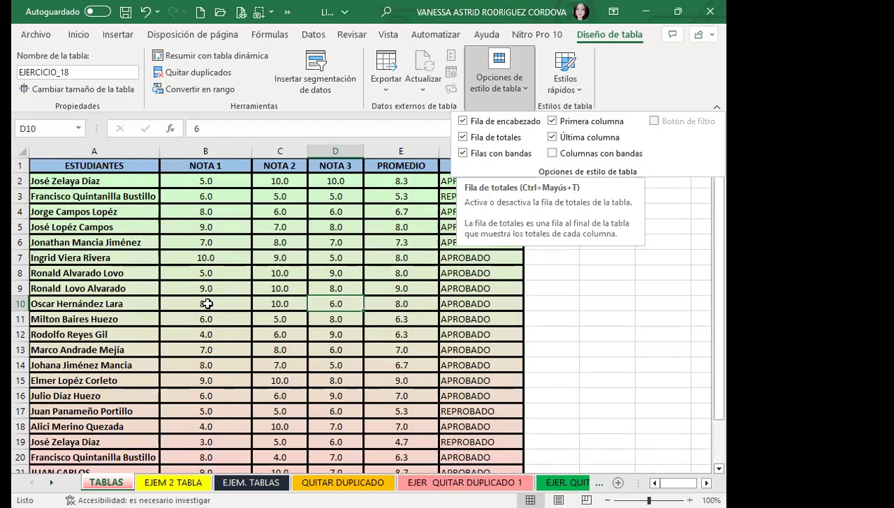
pyautogui.scroll(-5, 204, 298)
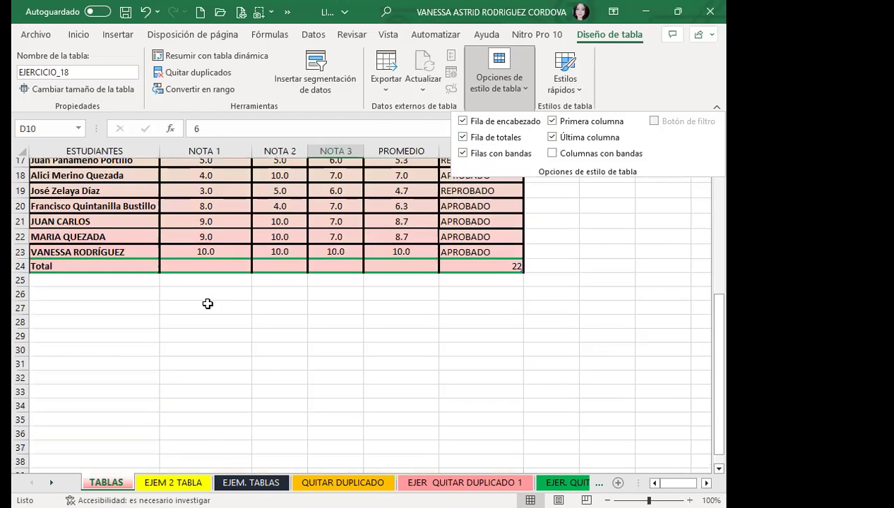
pyautogui.click(67, 266)
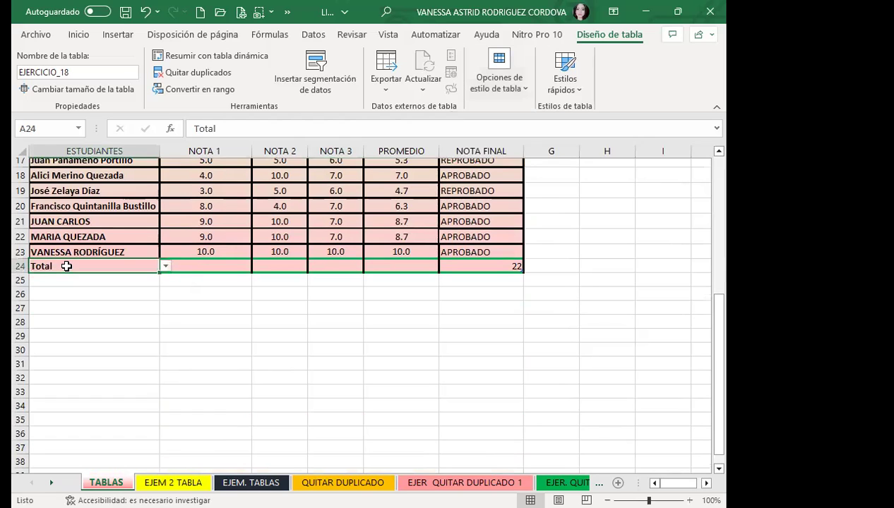
pyautogui.click(207, 266)
pyautogui.click(279, 265)
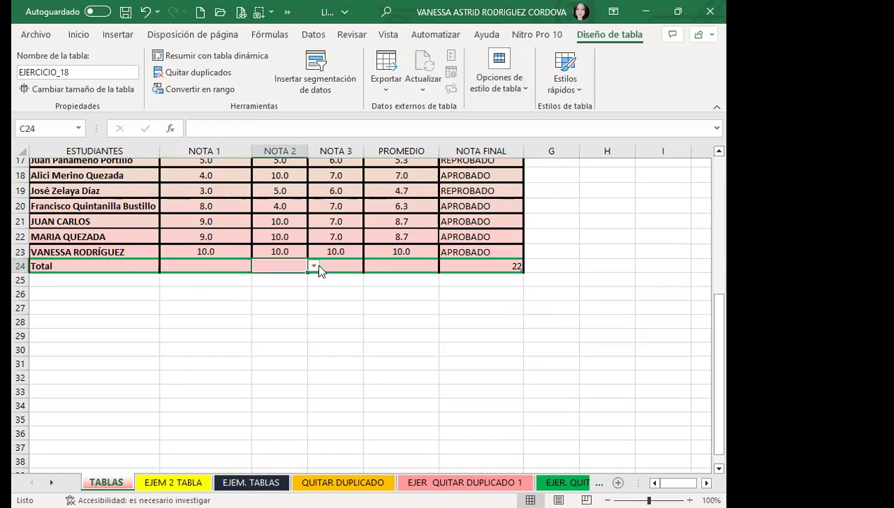
pyautogui.click(343, 266)
pyautogui.click(397, 268)
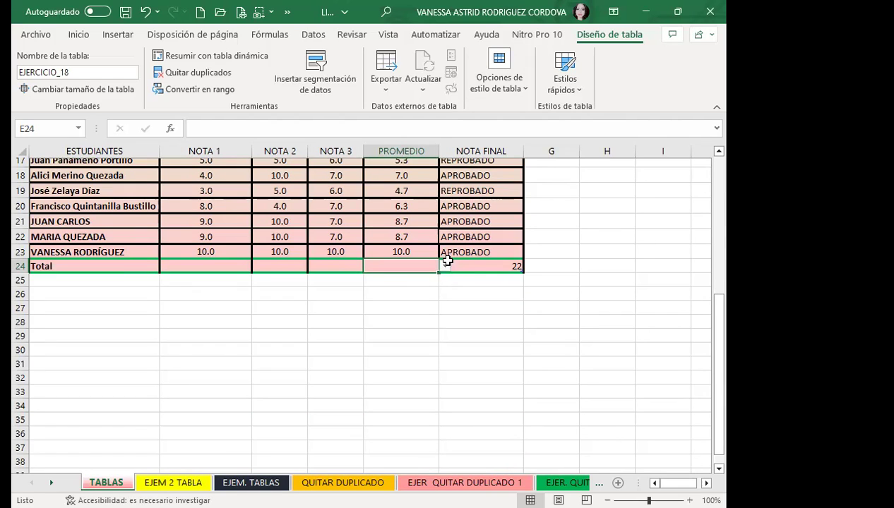
pyautogui.click(333, 271)
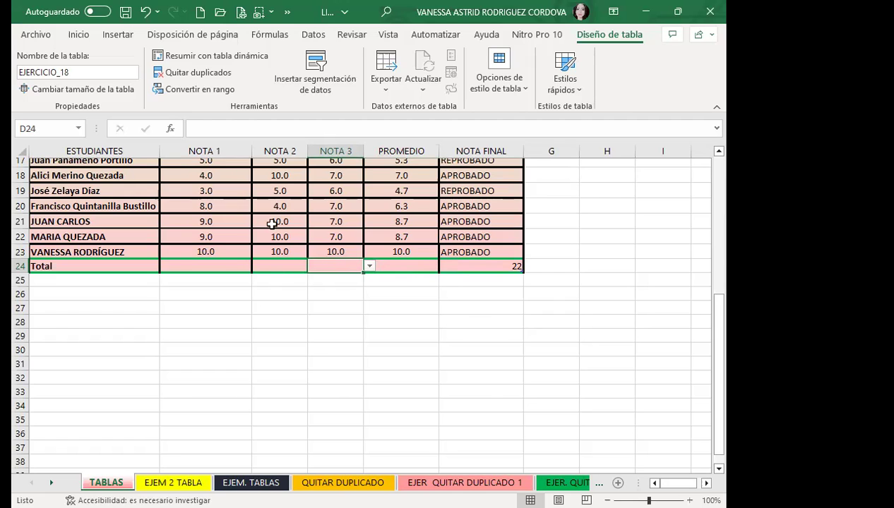
pyautogui.click(511, 88)
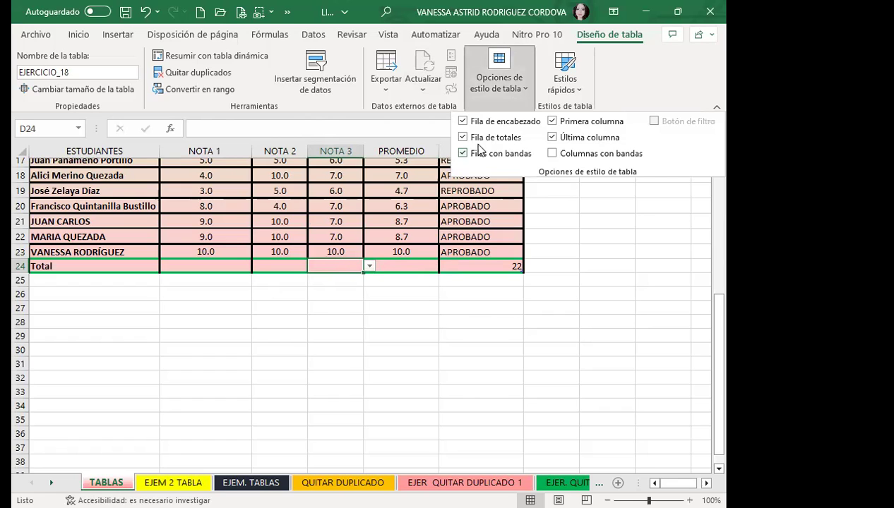
pyautogui.click(325, 249)
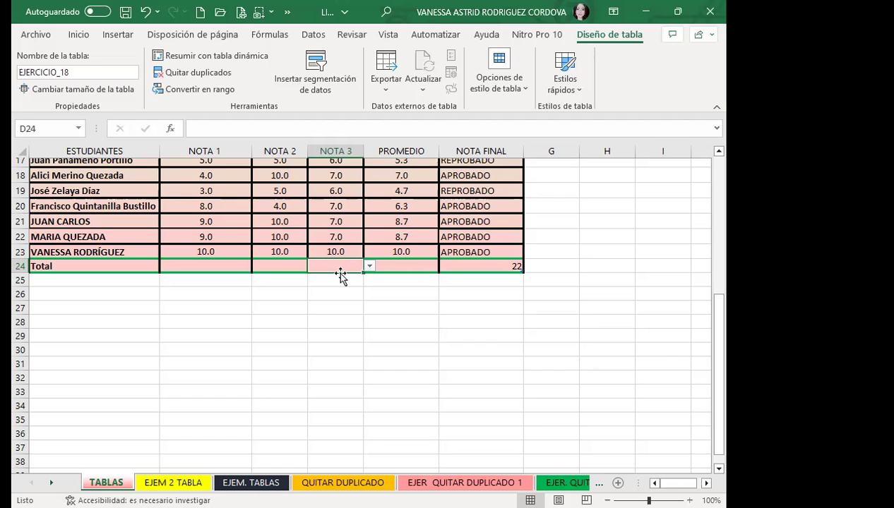
pyautogui.click(299, 337)
pyautogui.scroll(5, 280, 319)
pyautogui.click(246, 216)
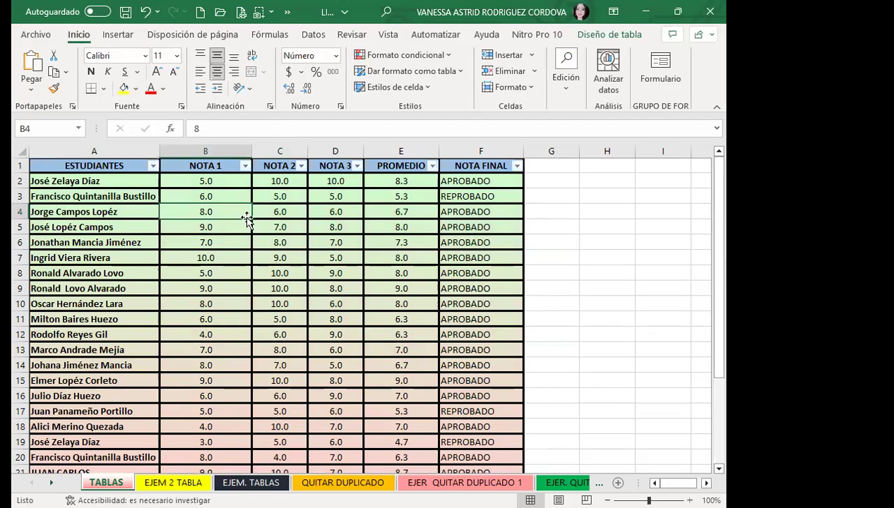
pyautogui.scroll(-2, 320, 346)
pyautogui.scroll(-3, 320, 347)
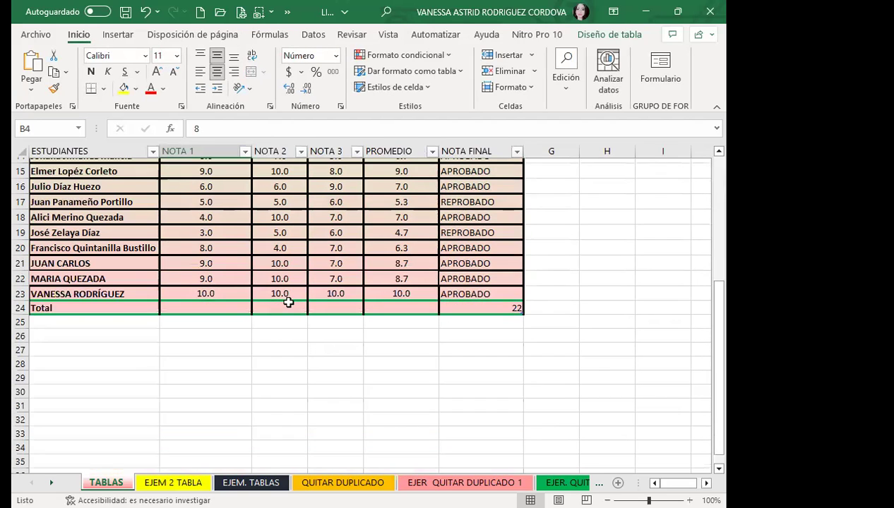
pyautogui.click(292, 308)
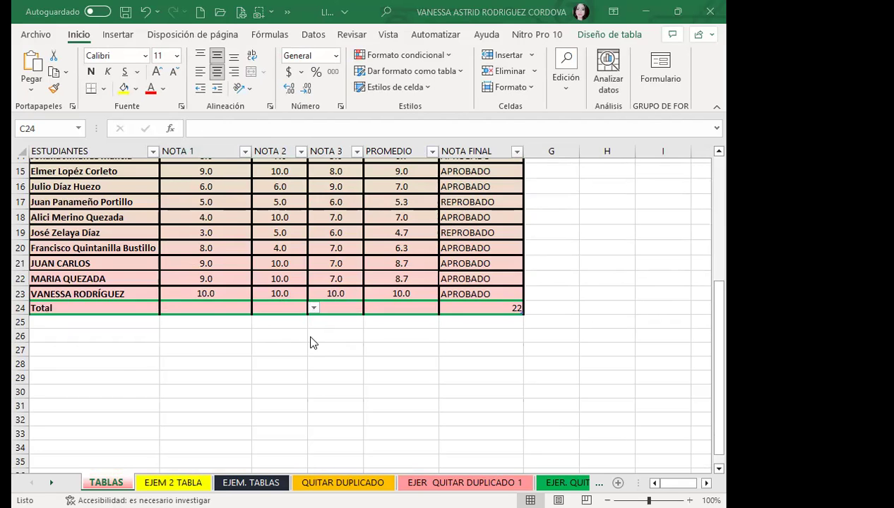
pyautogui.scroll(3, 310, 332)
pyautogui.scroll(1, 289, 290)
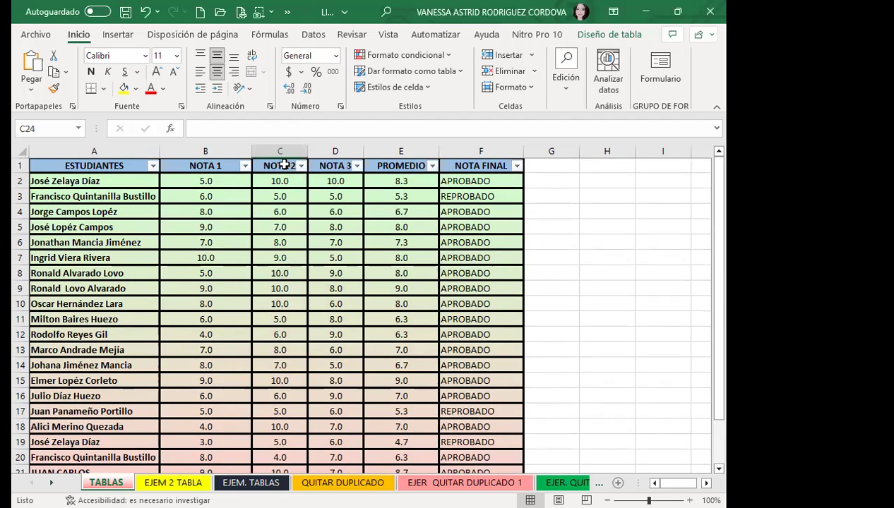
pyautogui.click(283, 165)
pyautogui.scroll(-4, 287, 233)
pyautogui.scroll(-2, 288, 274)
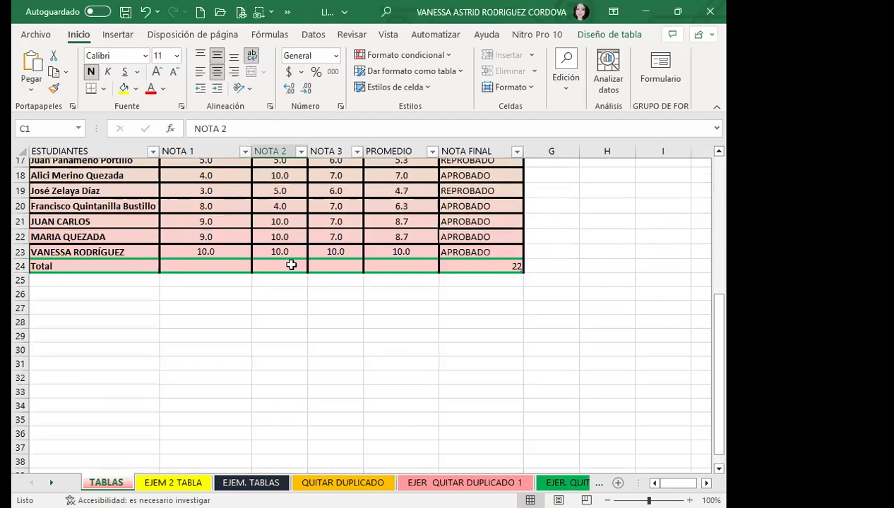
pyautogui.click(291, 267)
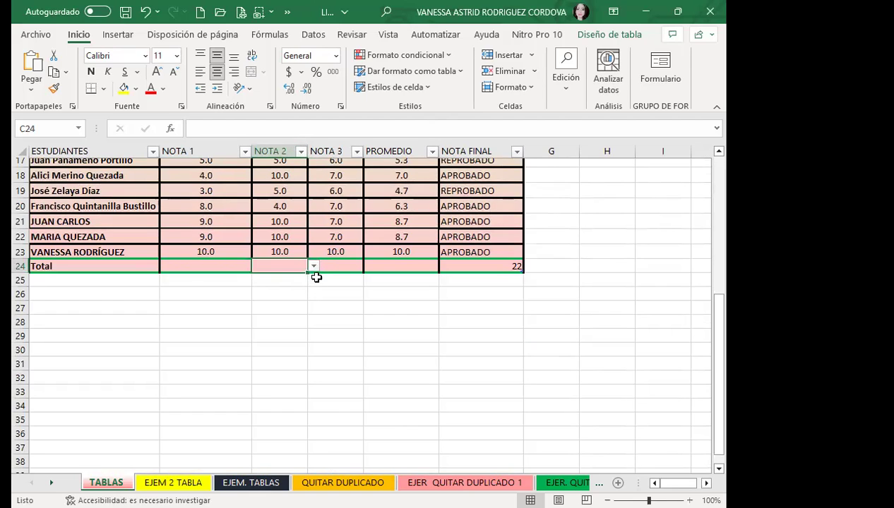
pyautogui.scroll(2, 303, 286)
pyautogui.scroll(3, 288, 257)
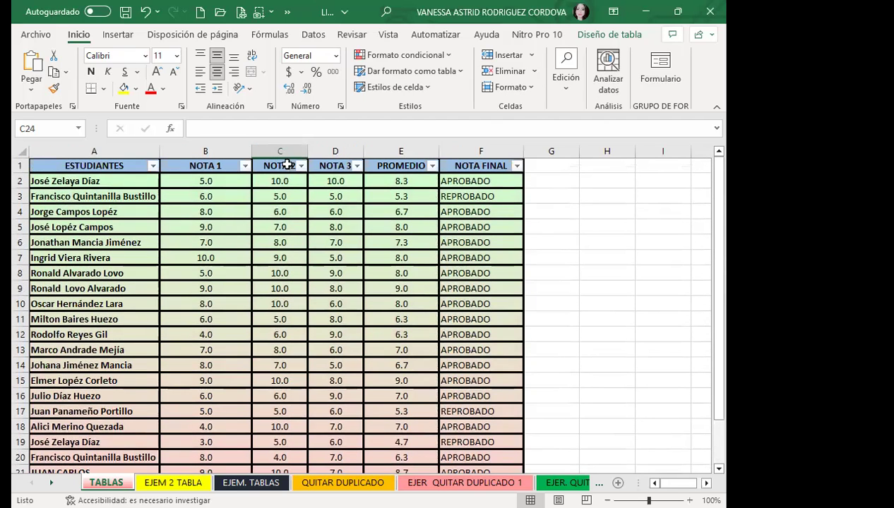
pyautogui.click(281, 169)
pyautogui.click(282, 169)
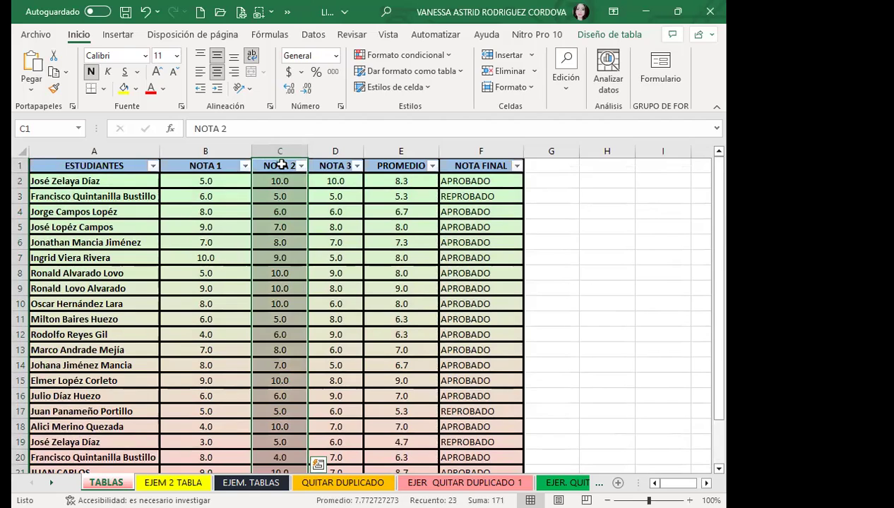
pyautogui.click(277, 163)
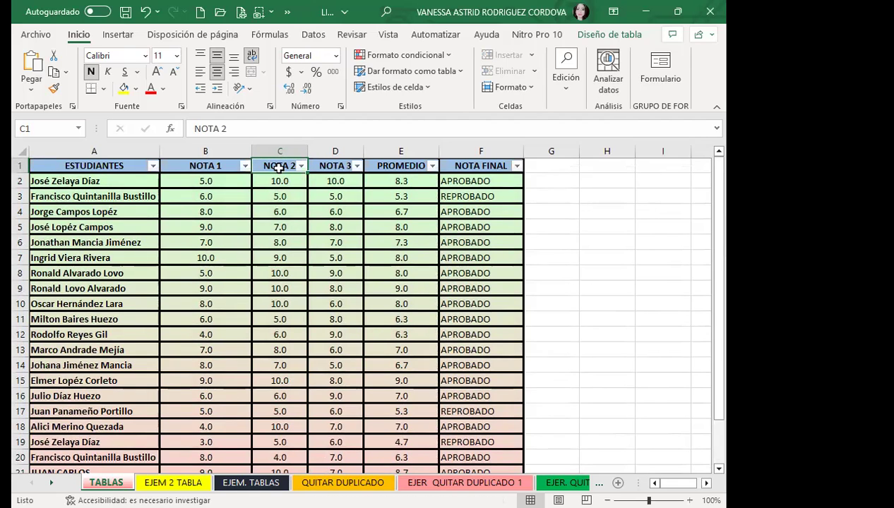
pyautogui.moveTo(315, 323); pyautogui.dragTo(370, 349)
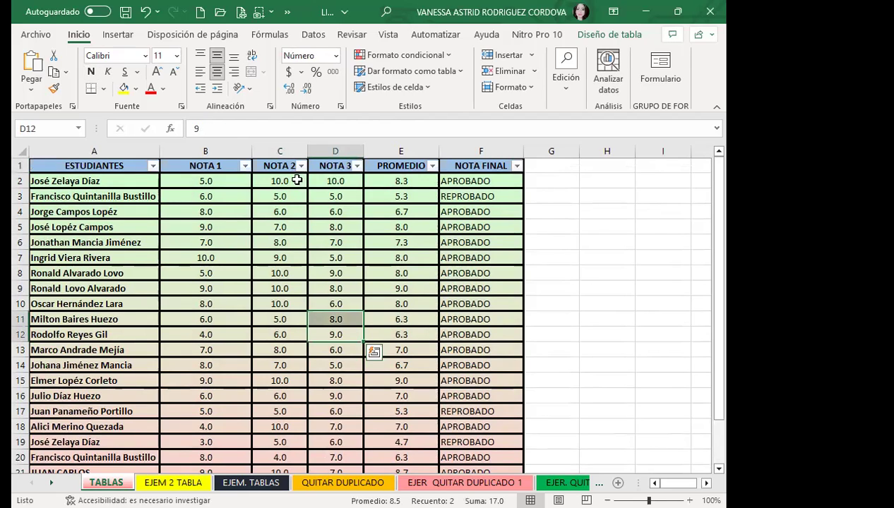
pyautogui.click(285, 200)
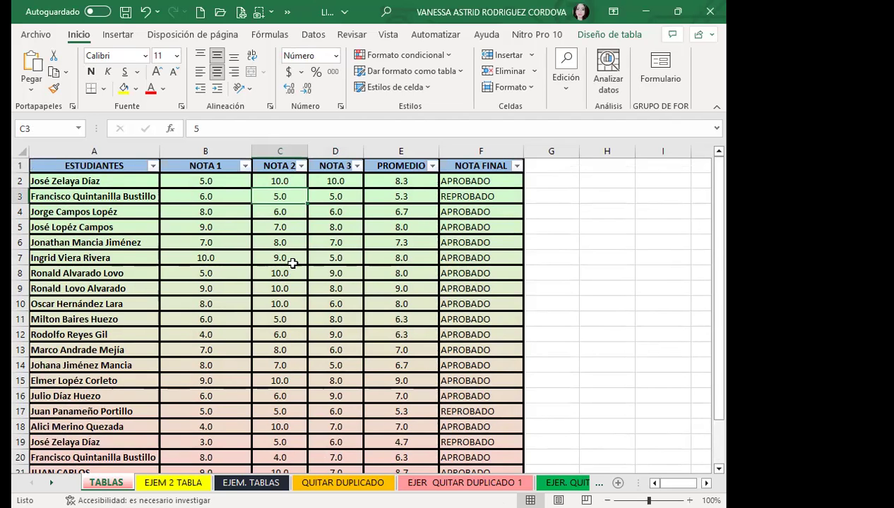
# Step: Preview the summary functions for the NOTA 2 total cell, then dismiss the list
pyautogui.scroll(-2, 291, 262)
pyautogui.scroll(-2, 292, 262)
pyautogui.scroll(-2, 291, 262)
pyautogui.click(291, 263)
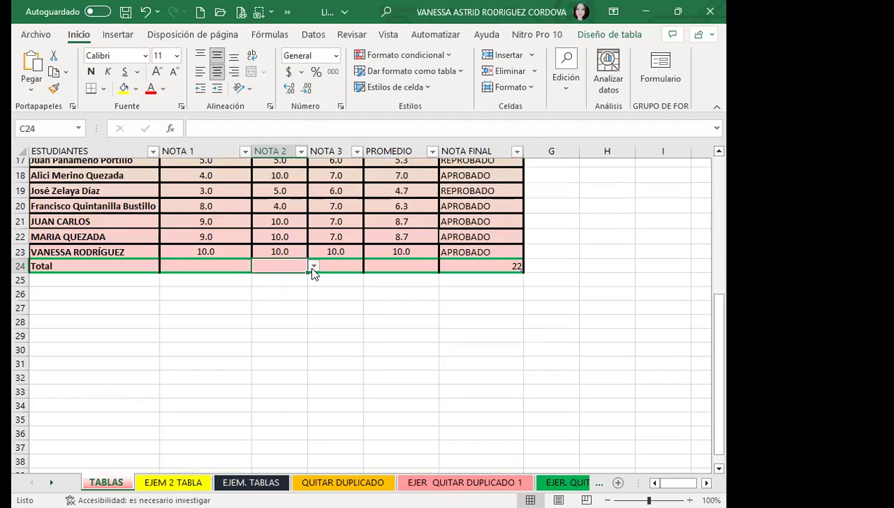
pyautogui.click(312, 266)
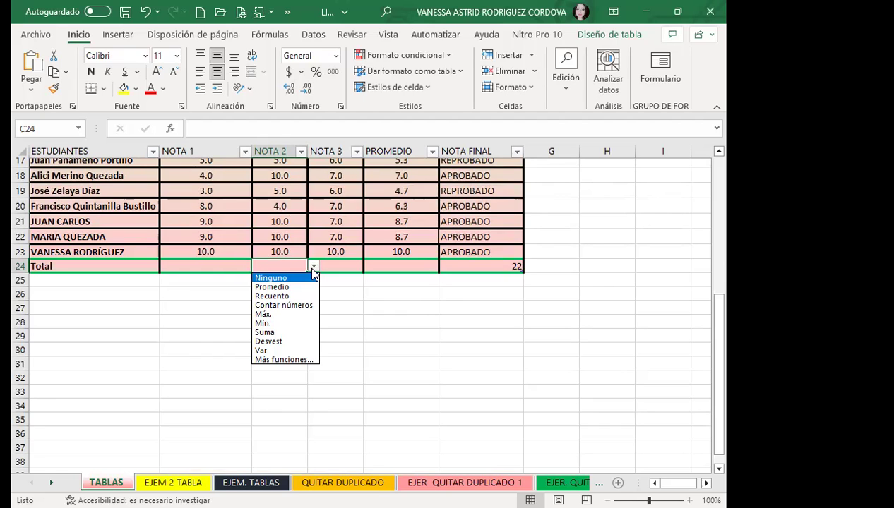
pyautogui.press('Escape')
# Step: Hide the header filter arrows with Ctrl+Shift+L and recheck the NOTA 2 total list
pyautogui.scroll(3, 286, 240)
pyautogui.scroll(2, 295, 243)
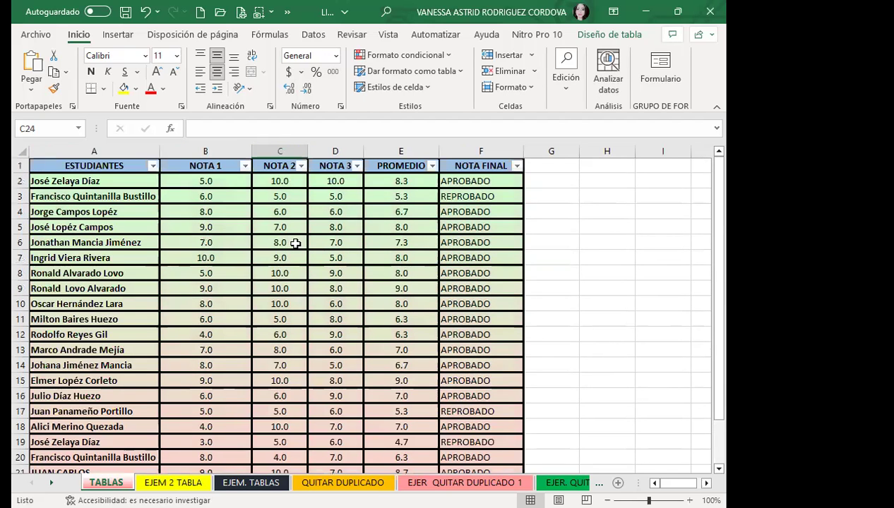
pyautogui.hotkey('ctrl', 'shift', 'l')
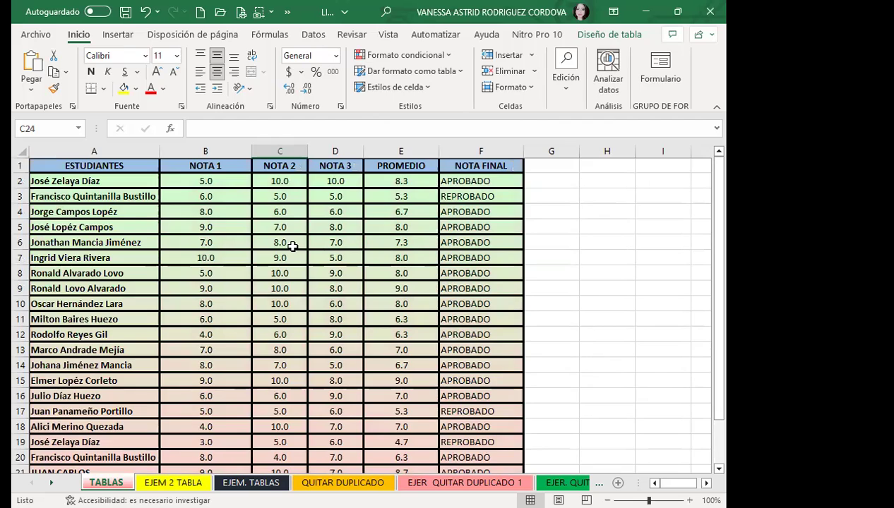
pyautogui.scroll(-5, 294, 297)
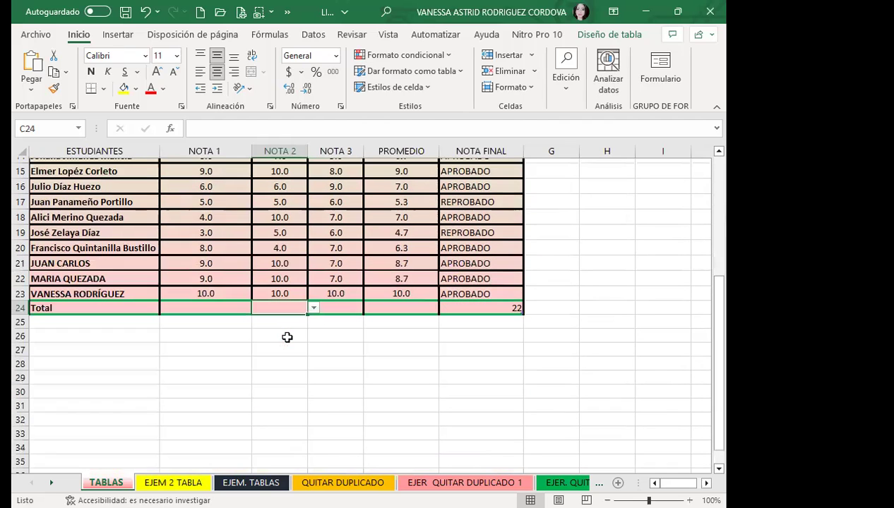
pyautogui.click(312, 308)
pyautogui.click(313, 308)
pyautogui.click(269, 348)
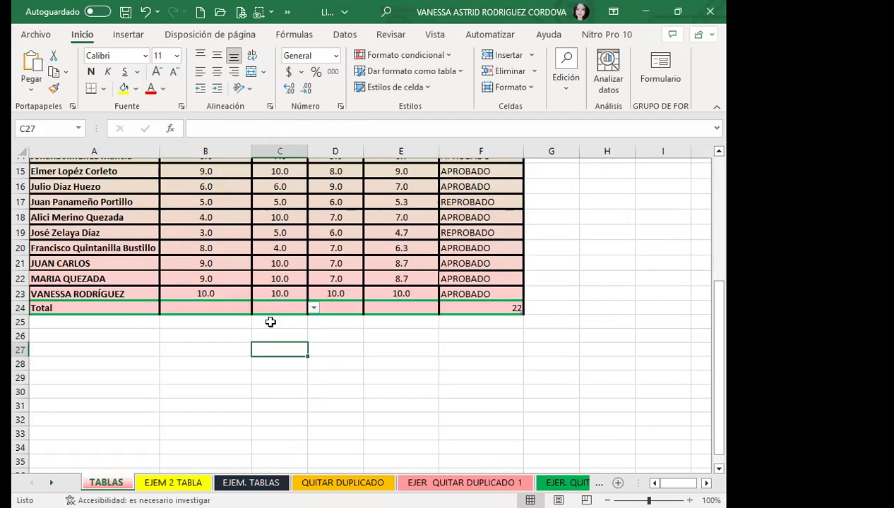
# Step: Show the function list for the Total label cell A24
pyautogui.click(230, 305)
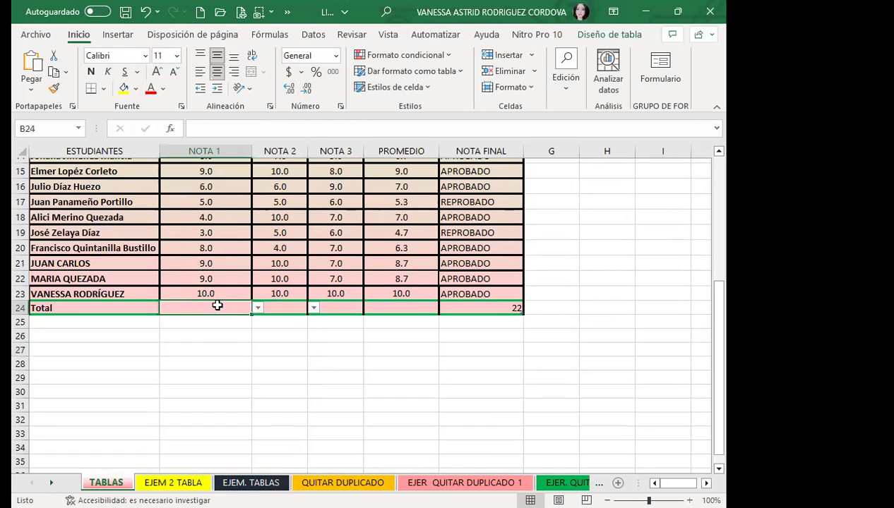
pyautogui.click(141, 309)
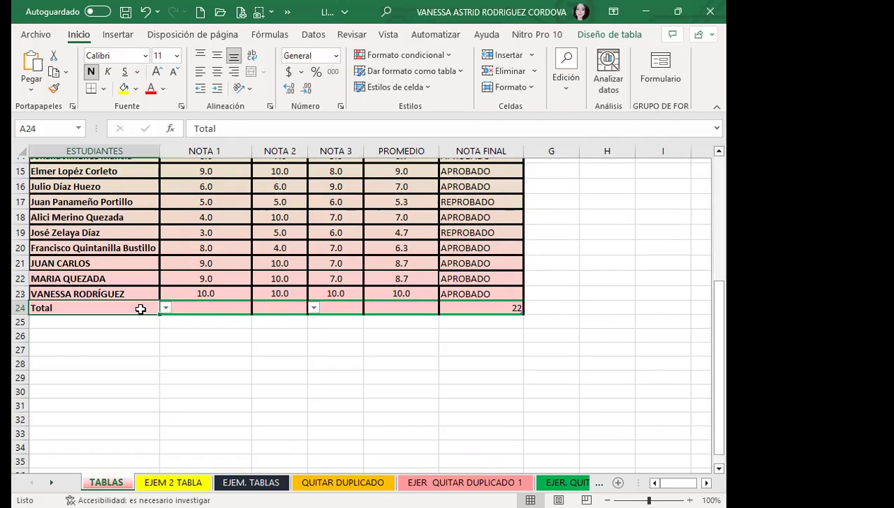
pyautogui.scroll(5, 187, 262)
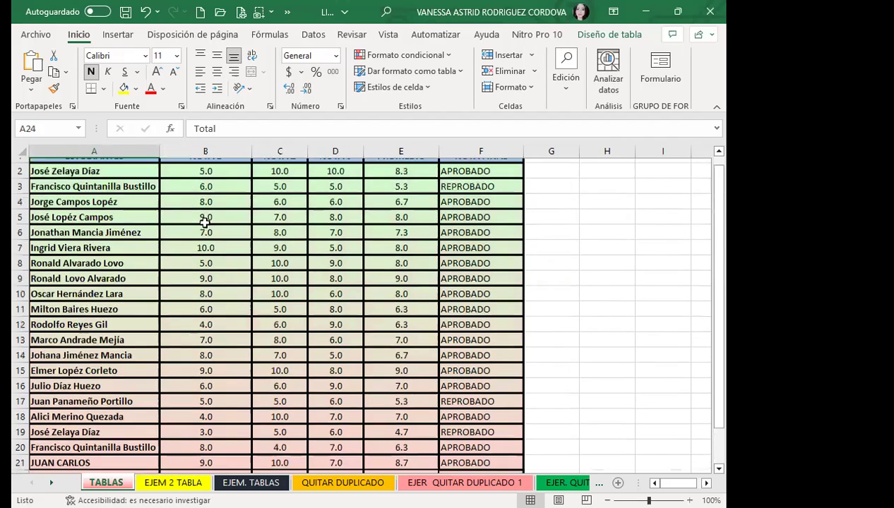
pyautogui.click(213, 165)
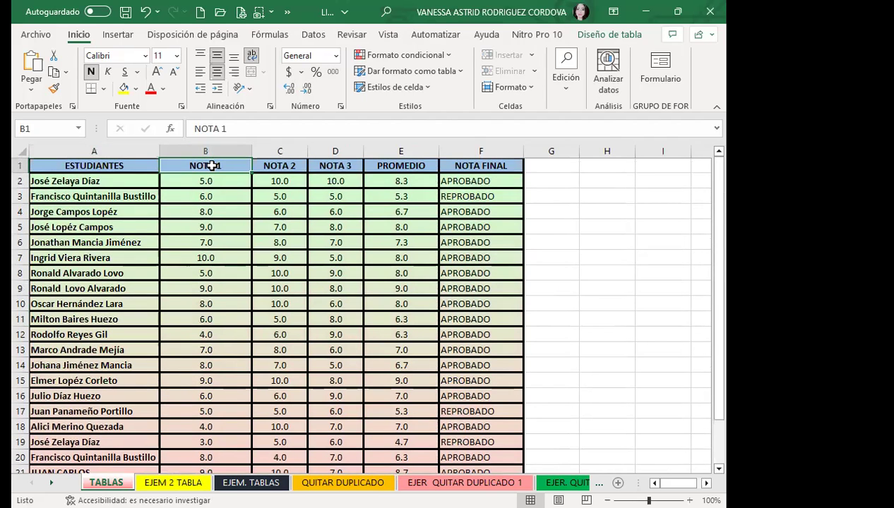
pyautogui.scroll(-3, 231, 332)
pyautogui.scroll(-3, 179, 316)
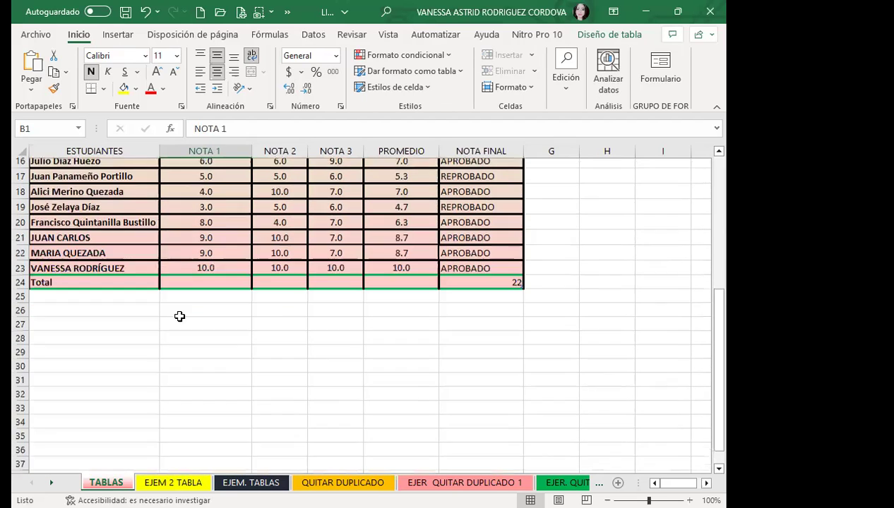
pyautogui.click(141, 267)
pyautogui.click(166, 268)
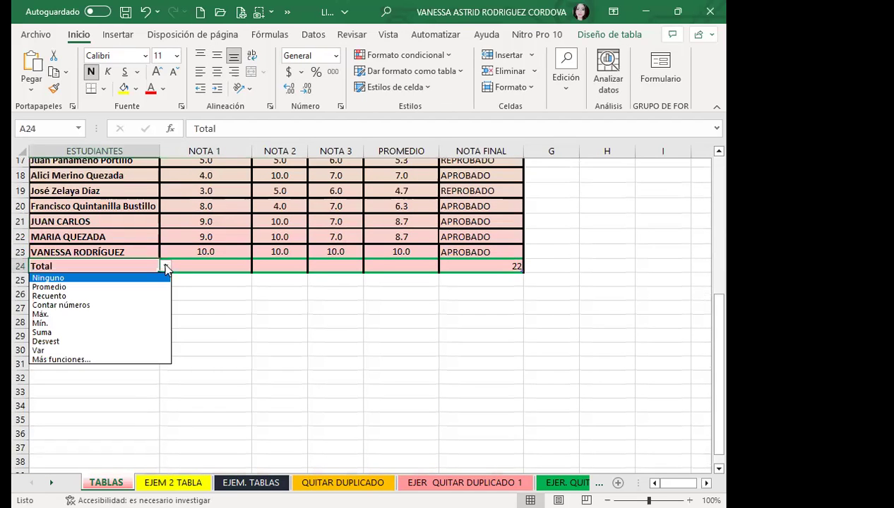
pyautogui.scroll(3, 216, 274)
pyautogui.scroll(3, 216, 273)
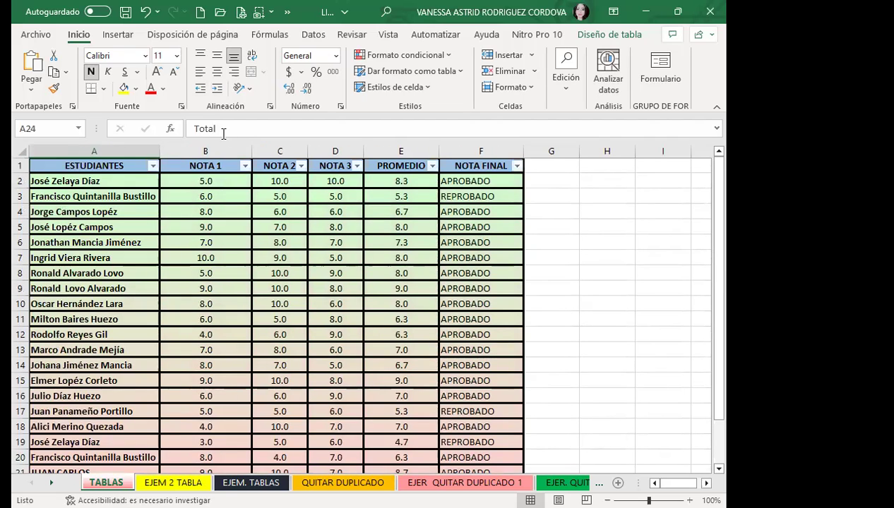
pyautogui.click(245, 166)
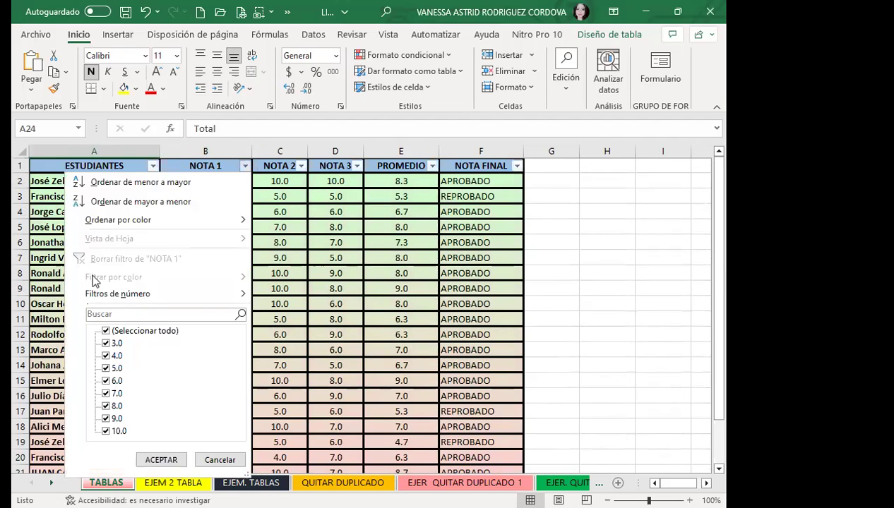
pyautogui.click(276, 264)
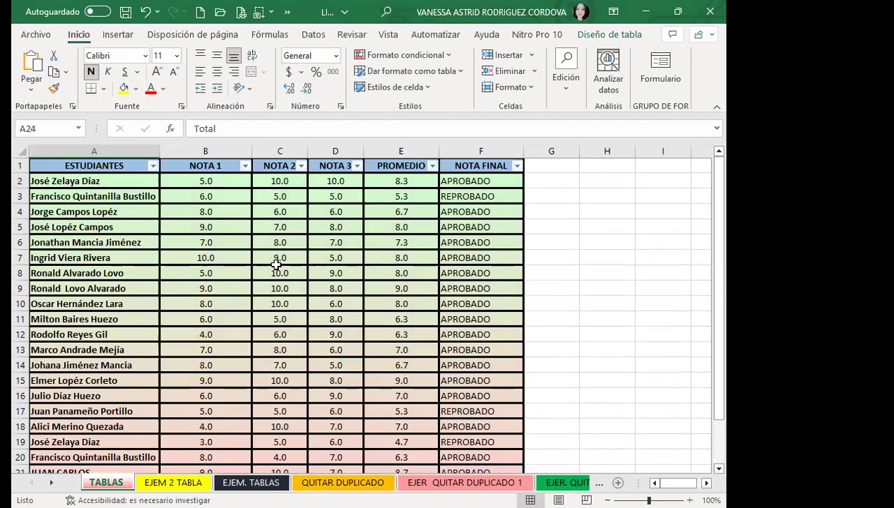
pyautogui.click(210, 167)
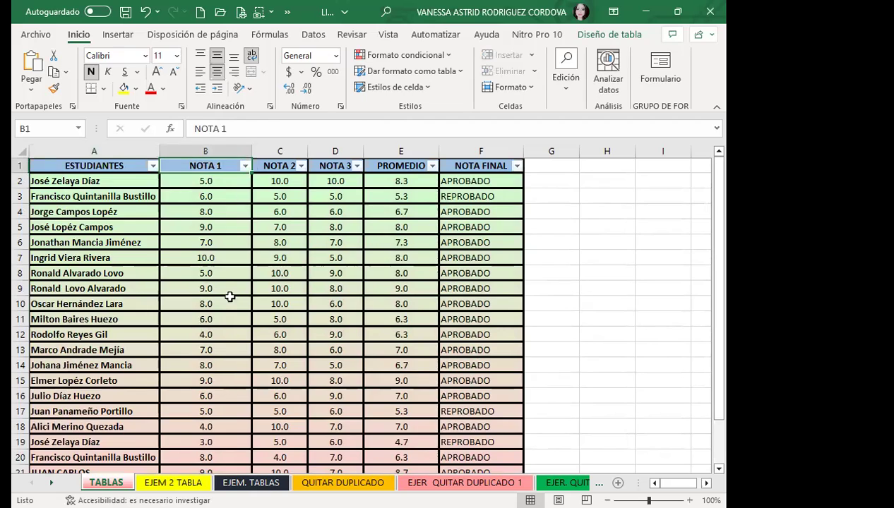
pyautogui.scroll(-2, 234, 374)
pyautogui.scroll(-3, 234, 381)
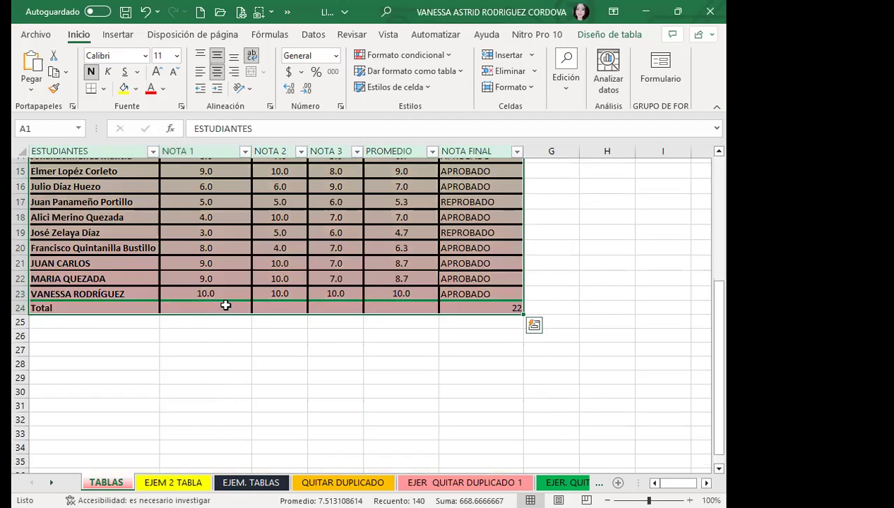
pyautogui.click(224, 305)
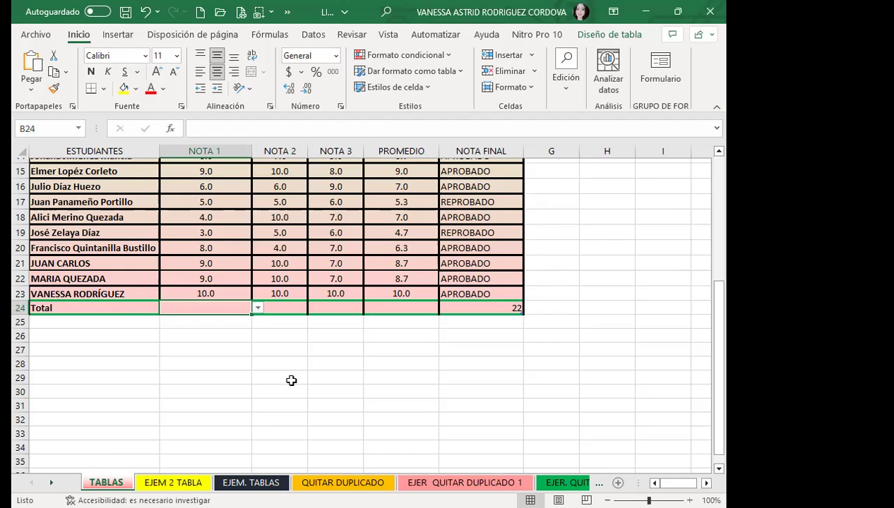
pyautogui.scroll(5, 292, 371)
pyautogui.scroll(-3, 278, 318)
pyautogui.scroll(-2, 275, 316)
pyautogui.scroll(5, 215, 305)
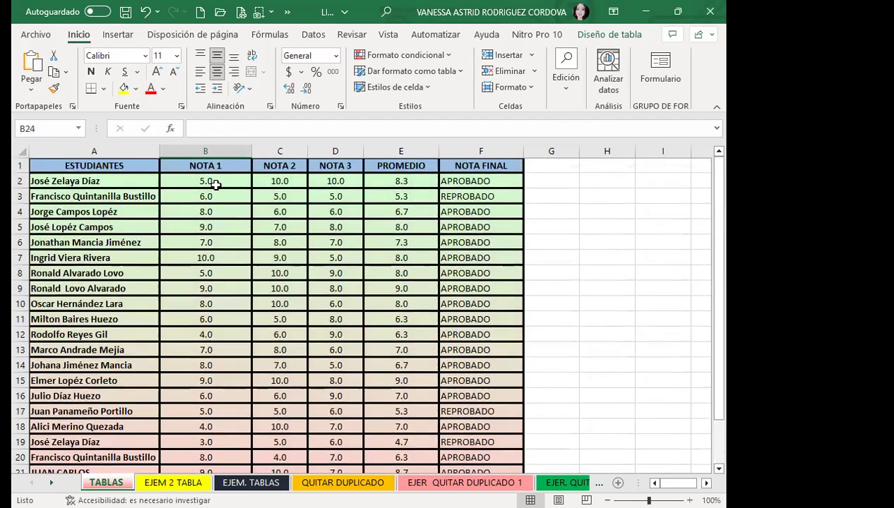
pyautogui.click(216, 167)
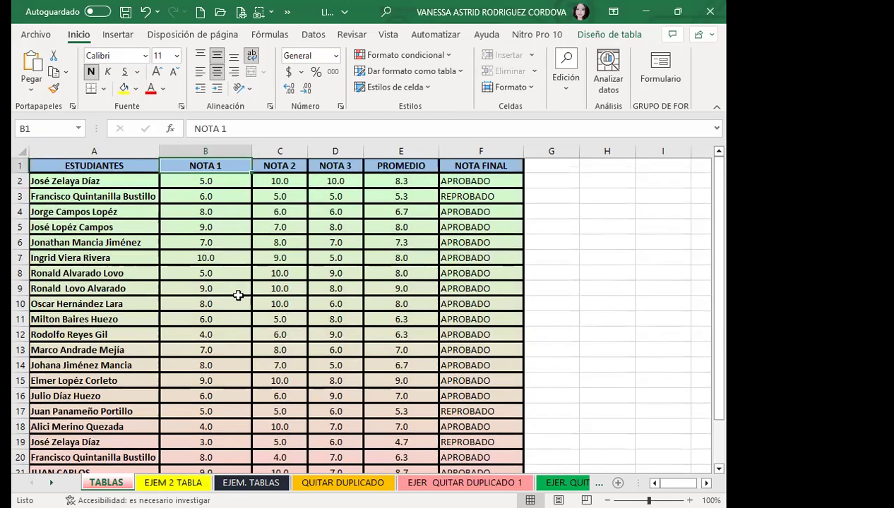
pyautogui.scroll(-4, 239, 317)
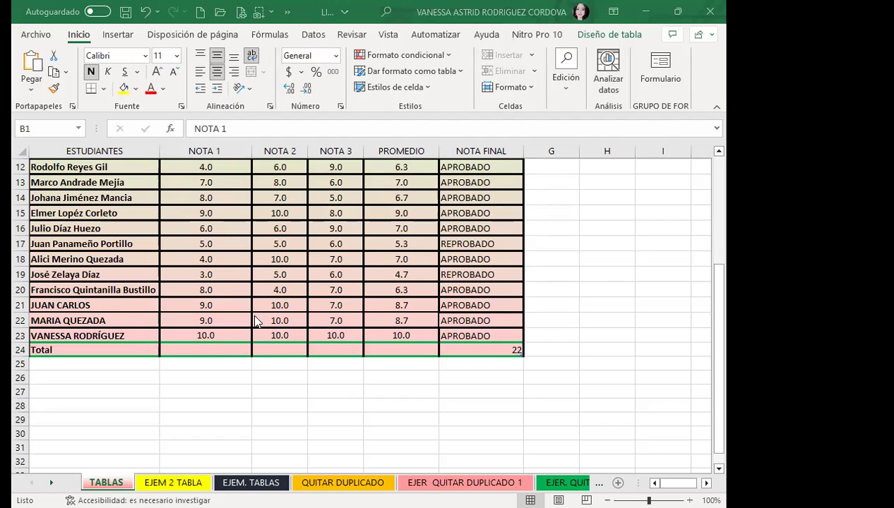
pyautogui.click(212, 347)
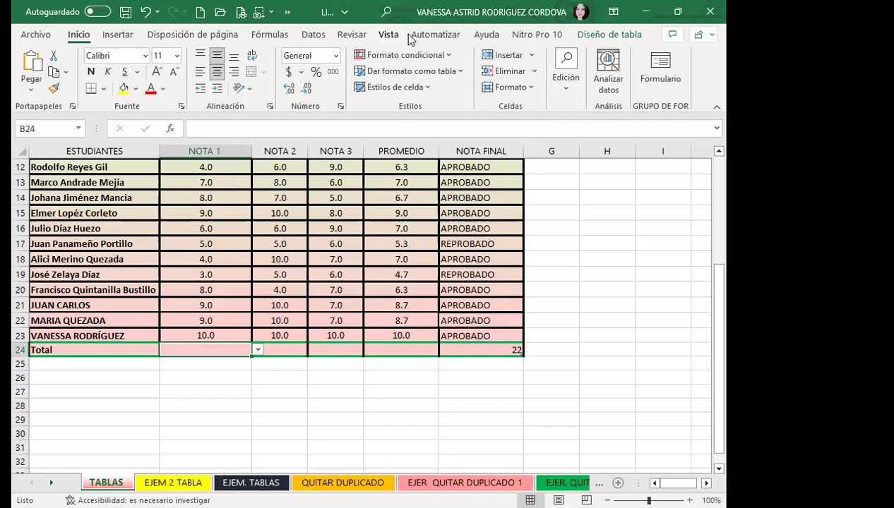
# Step: Enable the table's Total row in Diseño de tabla and set NOTA 1's total to Promedio (7.0)
pyautogui.click(328, 199)
pyautogui.click(609, 34)
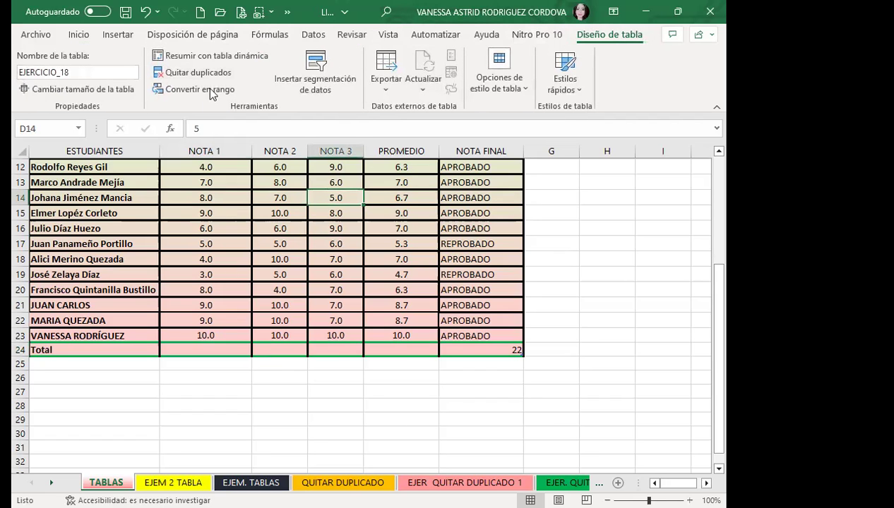
pyautogui.click(503, 99)
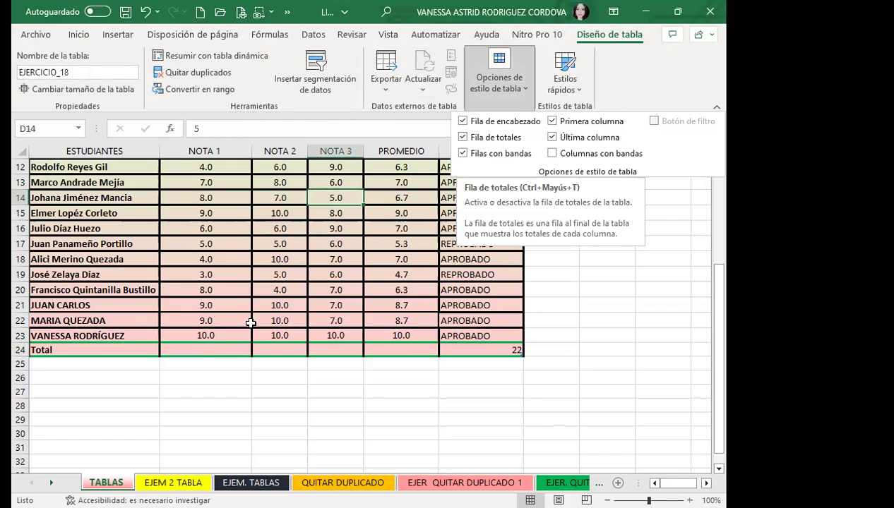
pyautogui.click(221, 350)
pyautogui.click(257, 350)
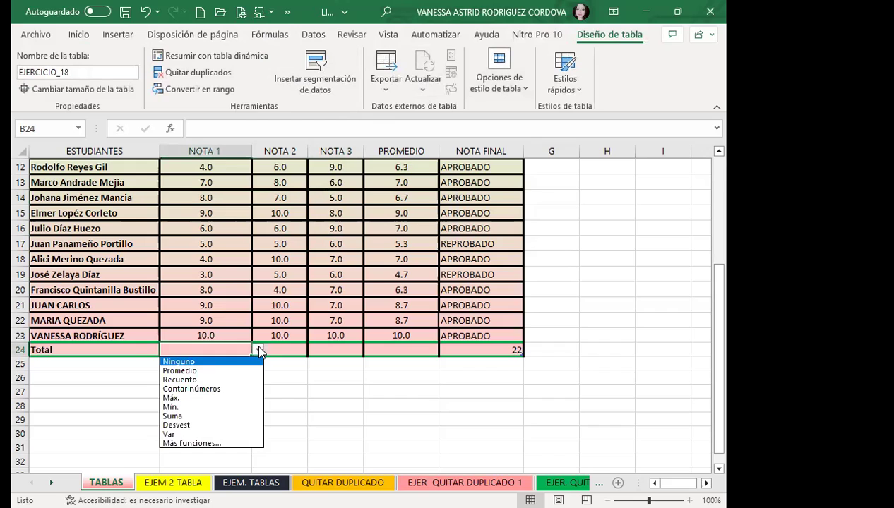
pyautogui.click(180, 370)
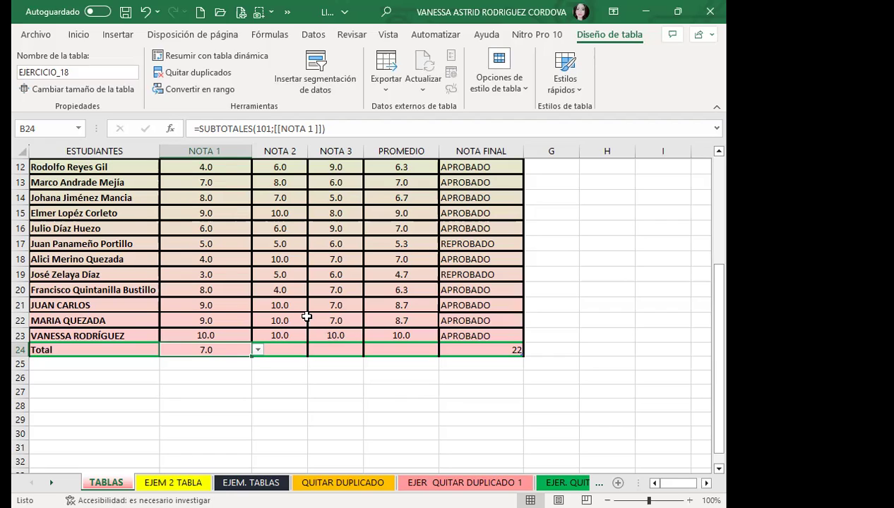
# Step: Set NOTA 2's total to Máx, showing 10.0
pyautogui.click(289, 351)
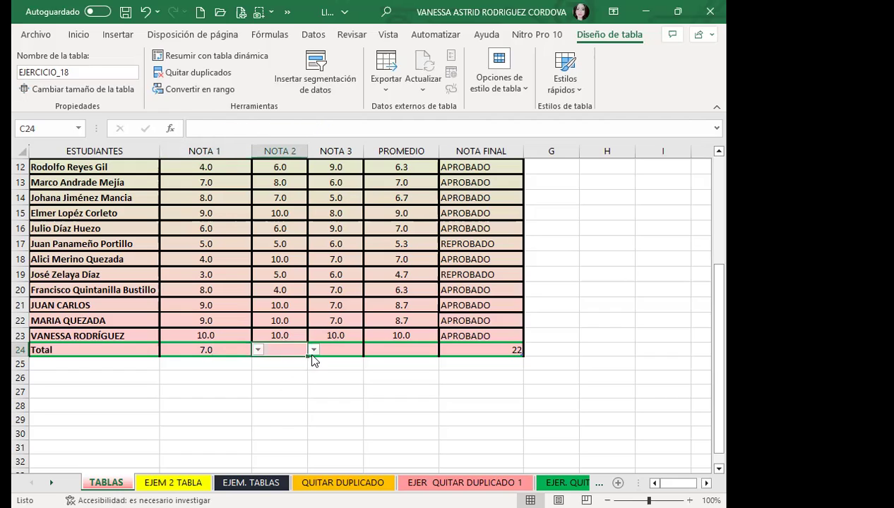
pyautogui.click(313, 349)
pyautogui.click(262, 397)
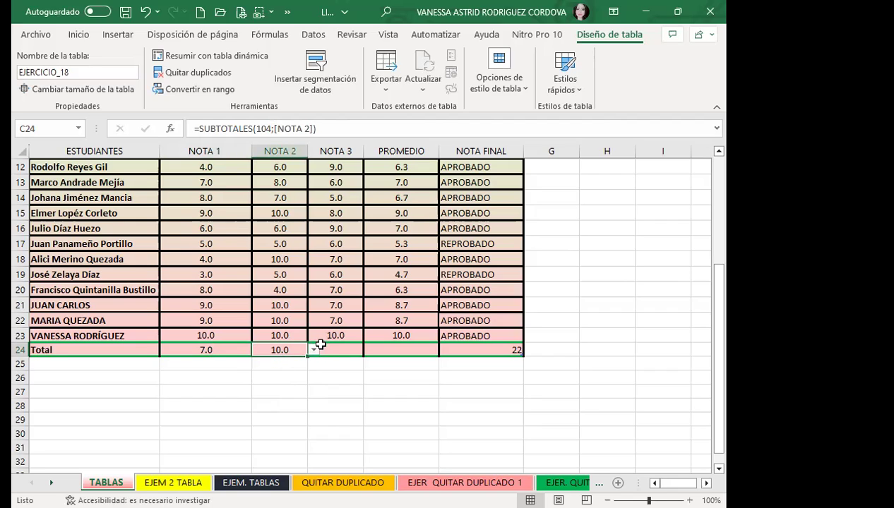
pyautogui.click(315, 350)
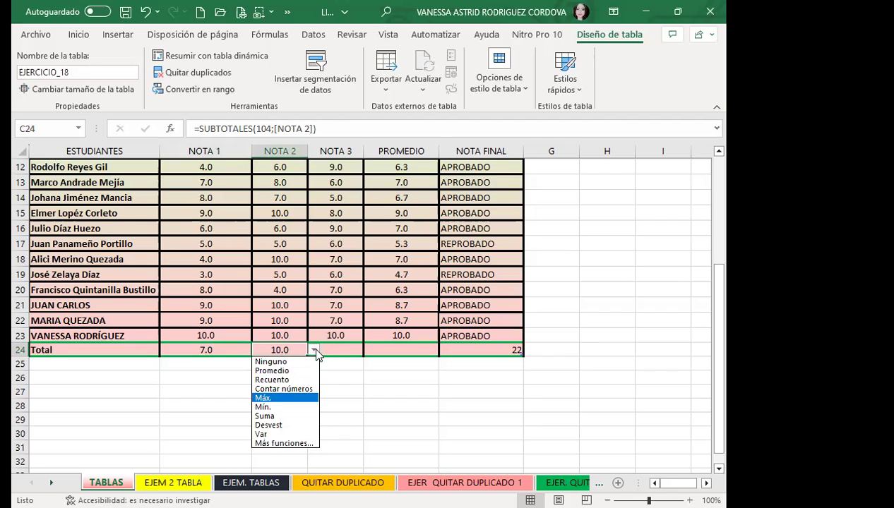
pyautogui.click(364, 372)
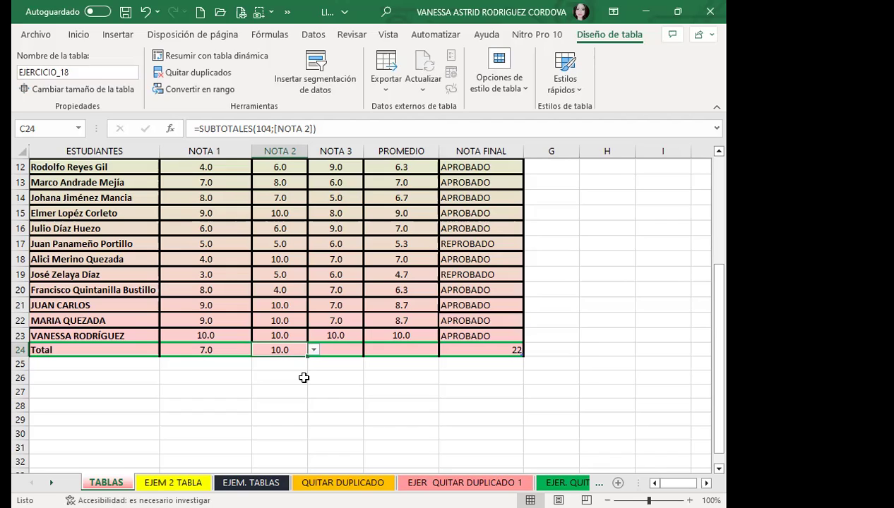
# Step: Set NOTA 3's total to Mín (5.0) and PROMEDIO's total to Recuento (22)
pyautogui.click(343, 350)
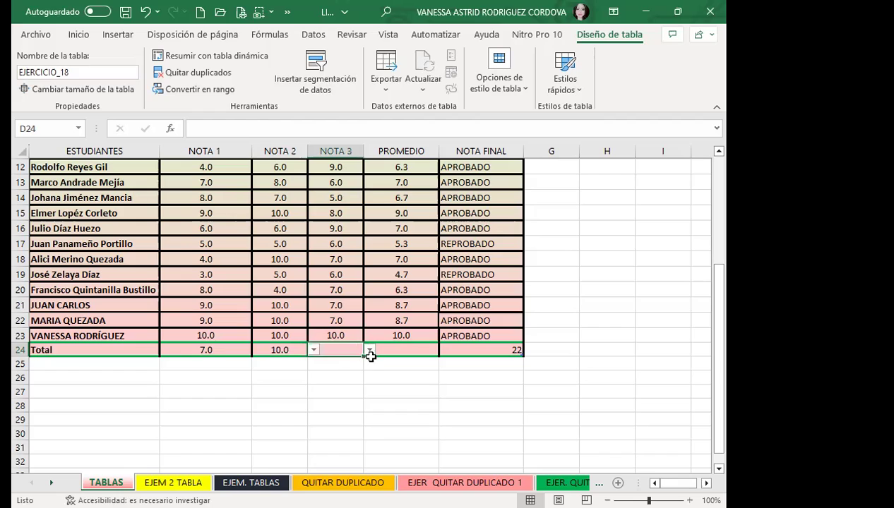
pyautogui.click(370, 351)
pyautogui.click(319, 407)
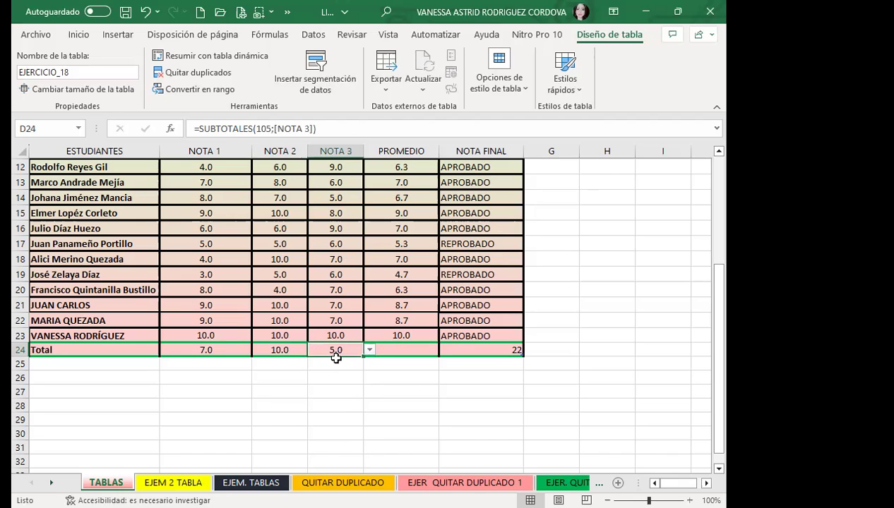
pyautogui.click(409, 351)
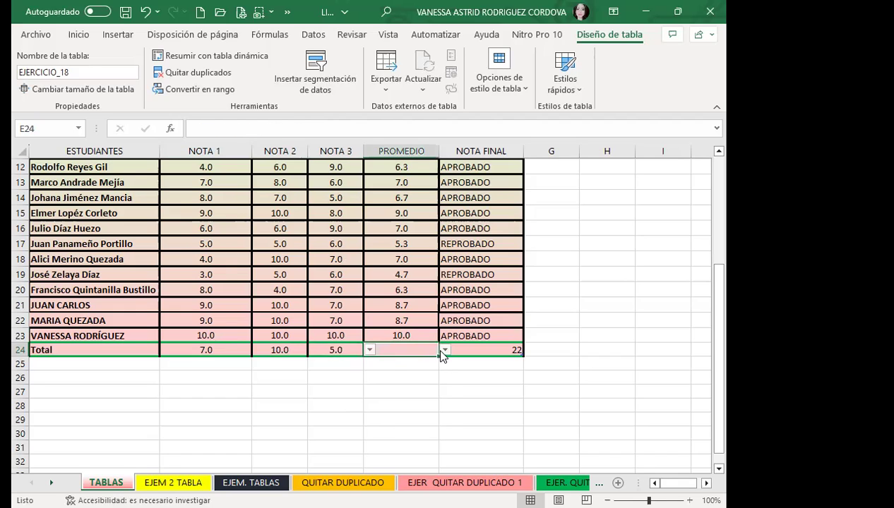
pyautogui.click(443, 351)
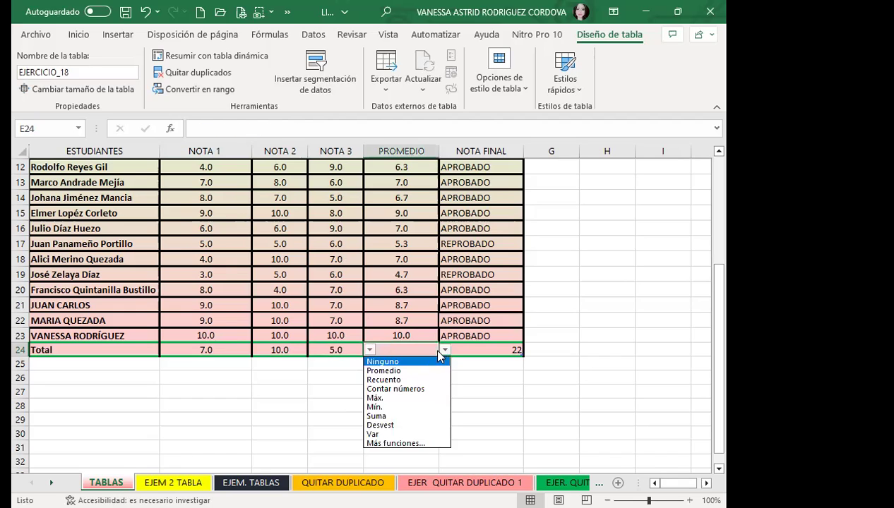
pyautogui.click(370, 379)
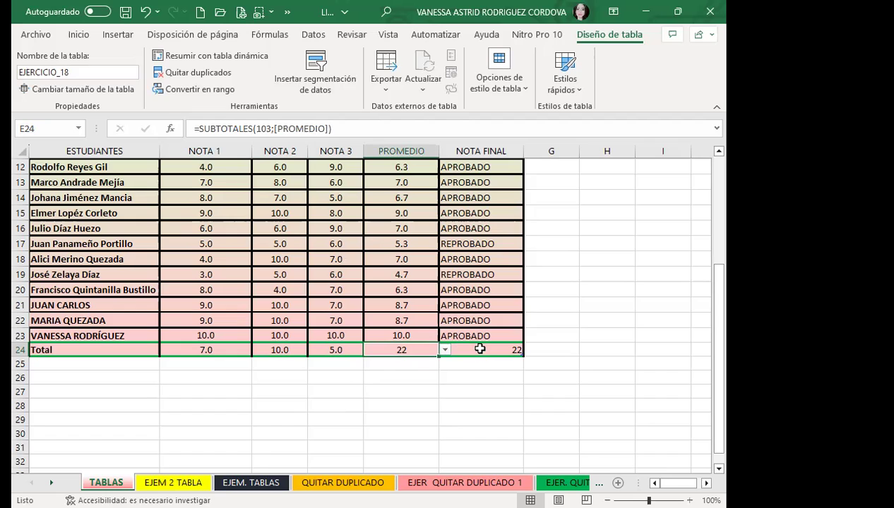
# Step: Review the PROMEDIO and NOTA FINAL total function lists and formulas without changing them
pyautogui.click(444, 351)
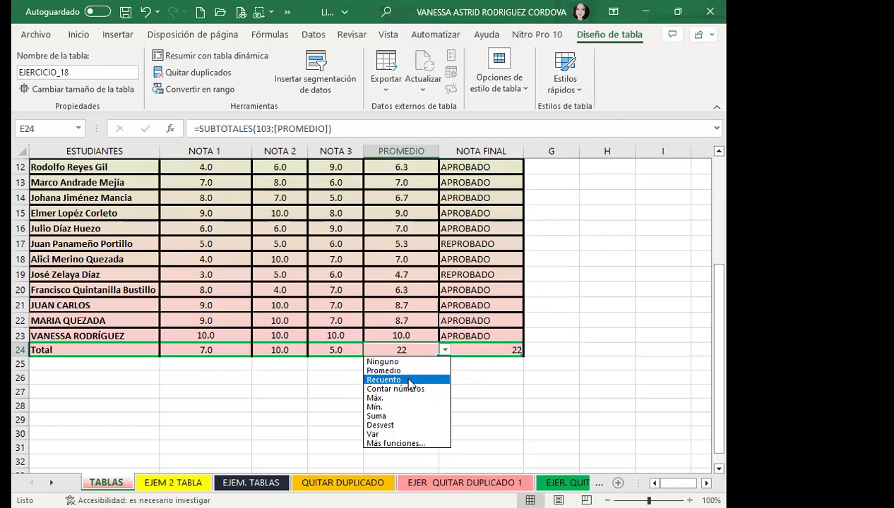
pyautogui.click(506, 351)
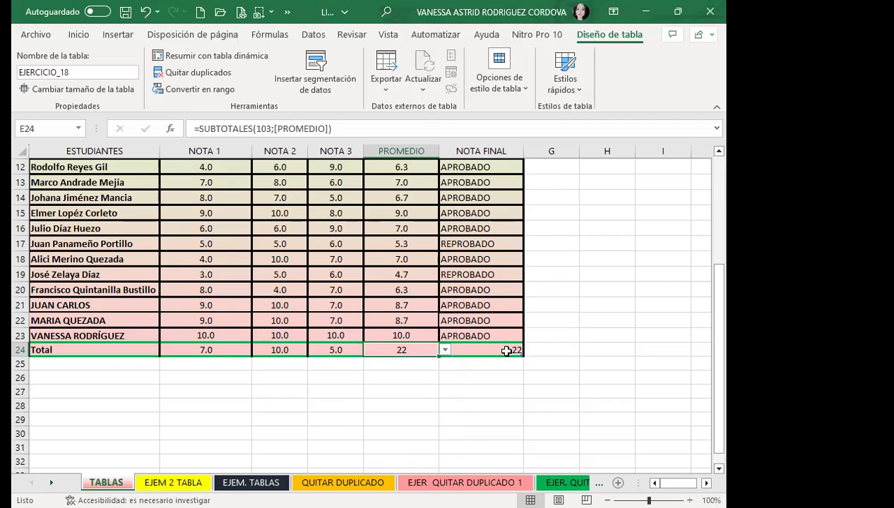
pyautogui.click(506, 351)
pyautogui.click(528, 350)
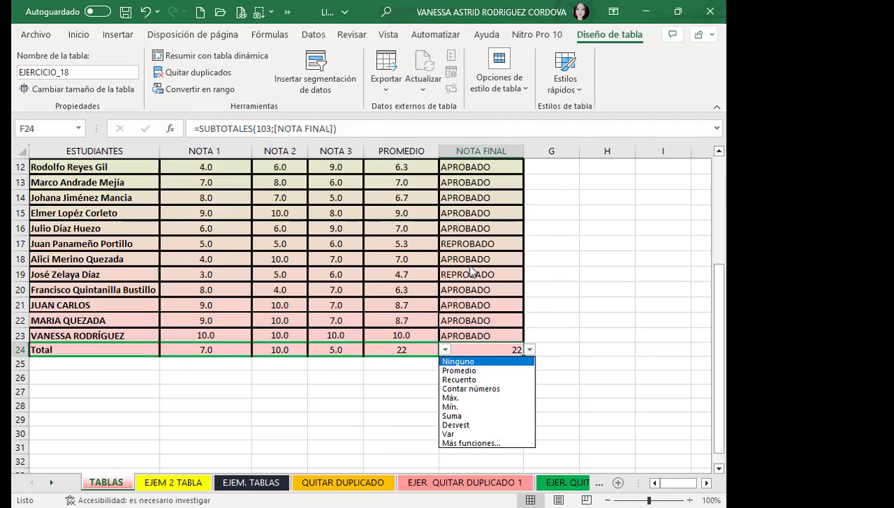
pyautogui.click(496, 348)
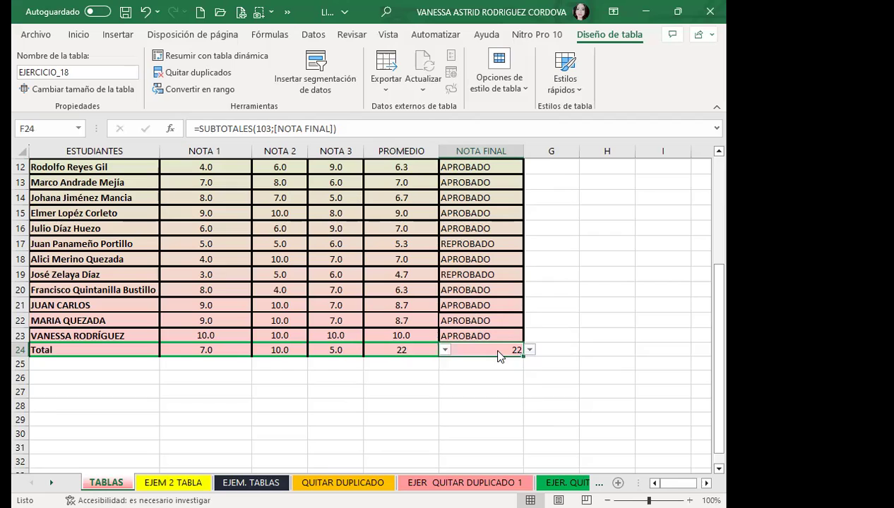
pyautogui.click(399, 346)
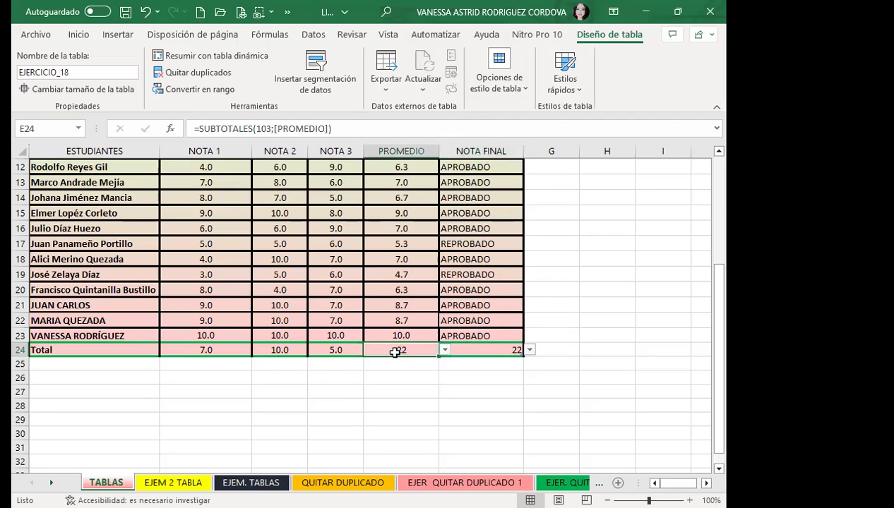
pyautogui.click(480, 345)
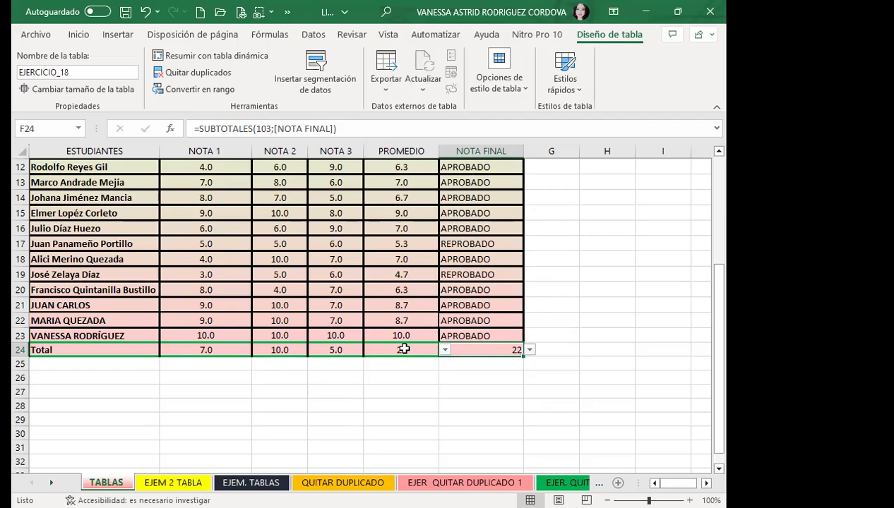
# Step: Change the PROMEDIO total in E24 to Suma, giving 161.7
pyautogui.click(413, 351)
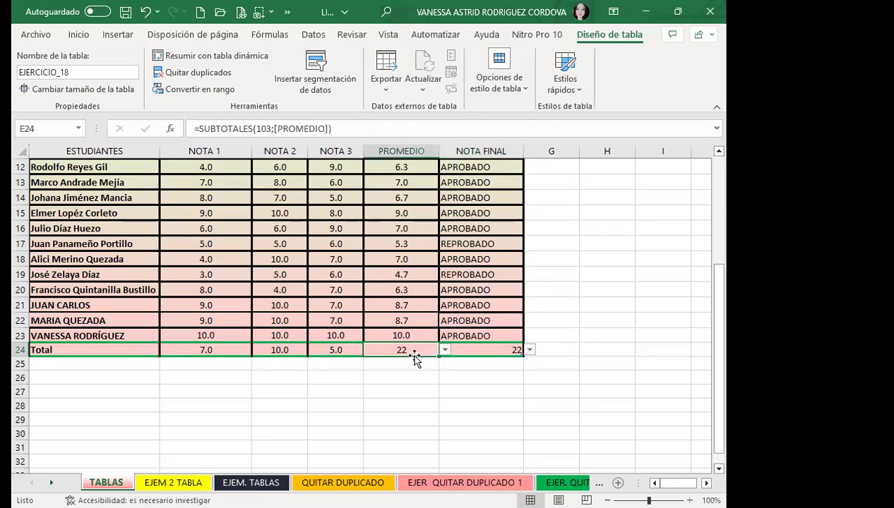
pyautogui.click(445, 351)
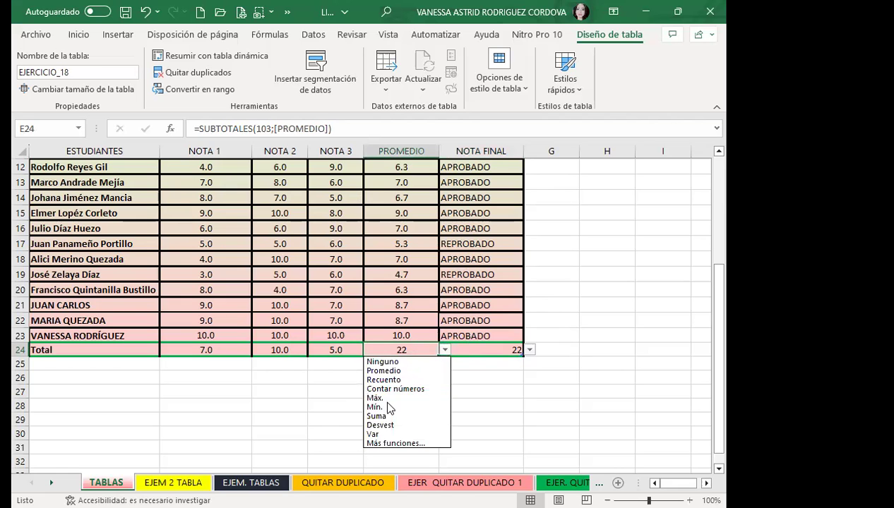
pyautogui.click(380, 416)
pyautogui.scroll(4, 401, 346)
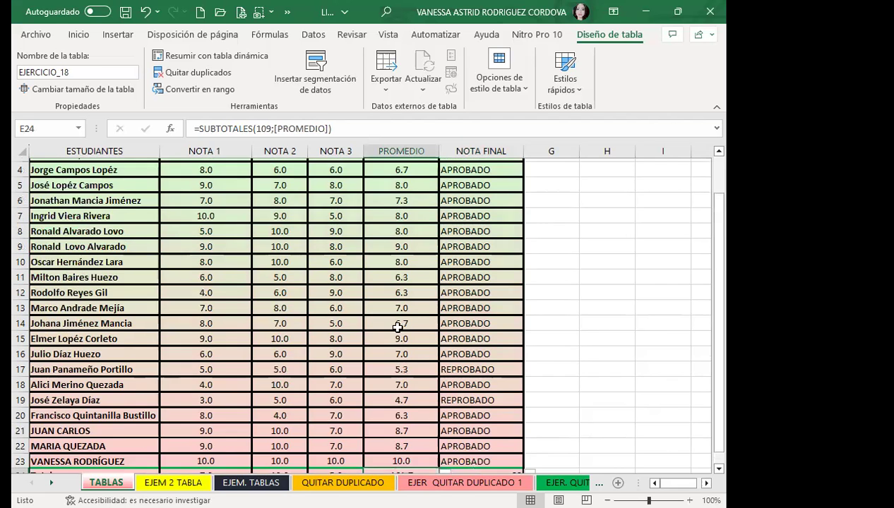
pyautogui.scroll(-5, 400, 290)
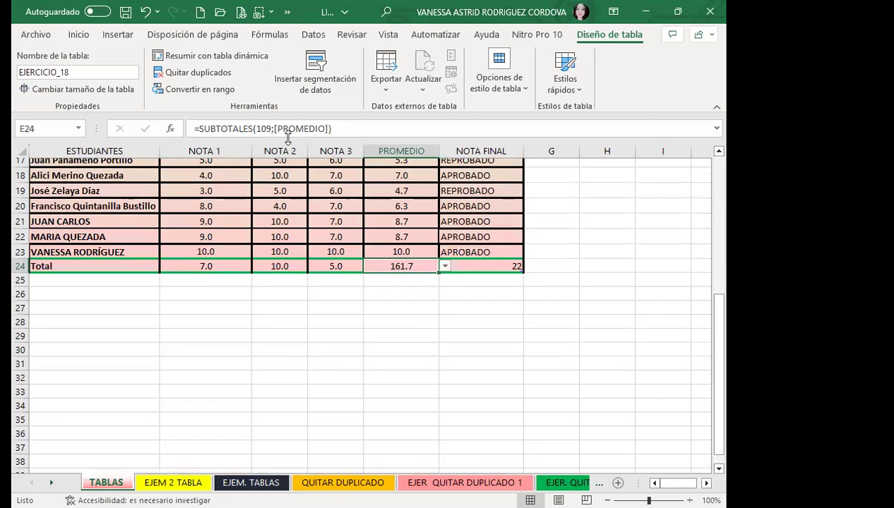
# Step: Check the SUBTOTALES formula in each total cell from B24 through F24
pyautogui.click(212, 266)
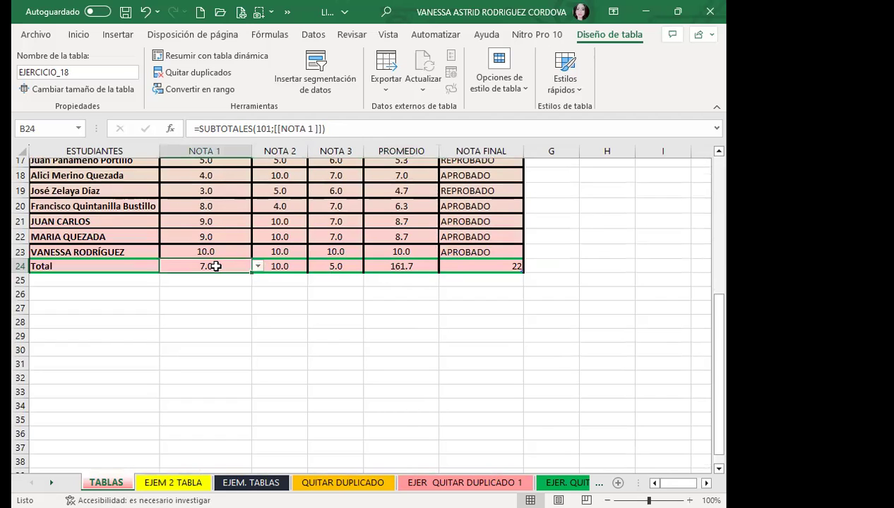
pyautogui.click(287, 266)
pyautogui.click(333, 266)
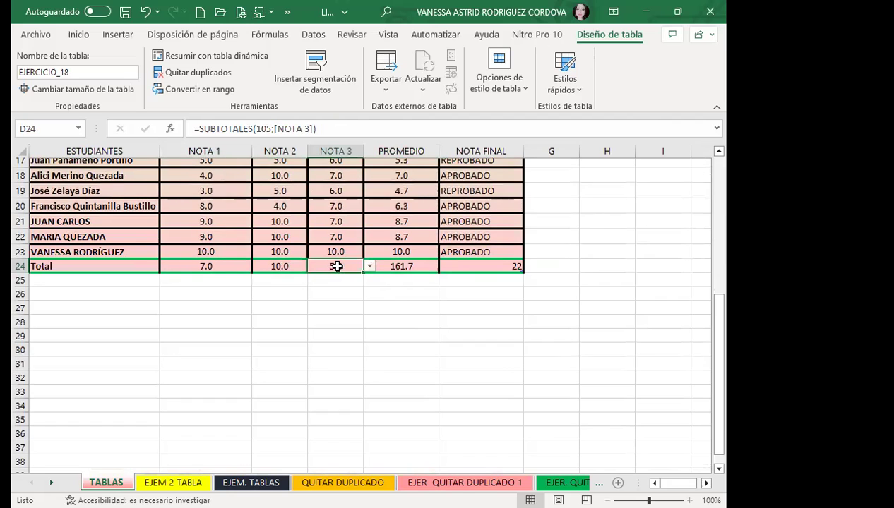
pyautogui.click(385, 263)
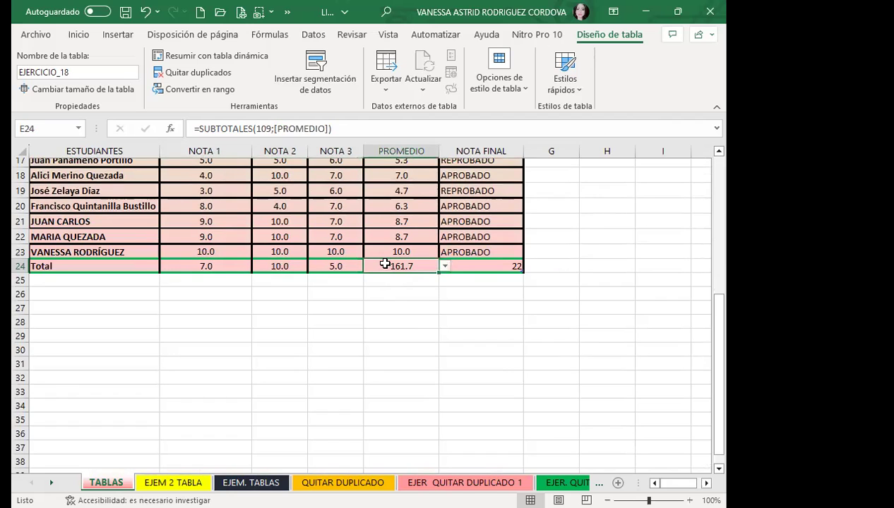
pyautogui.click(479, 265)
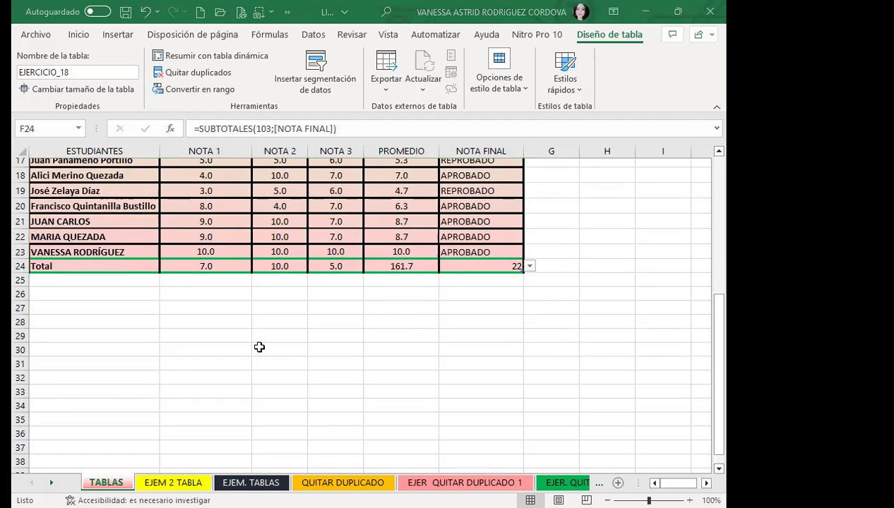
# Step: Select the NOTA 2 header cell C1 and start Insertar segmentación de datos for the table
pyautogui.scroll(2, 259, 347)
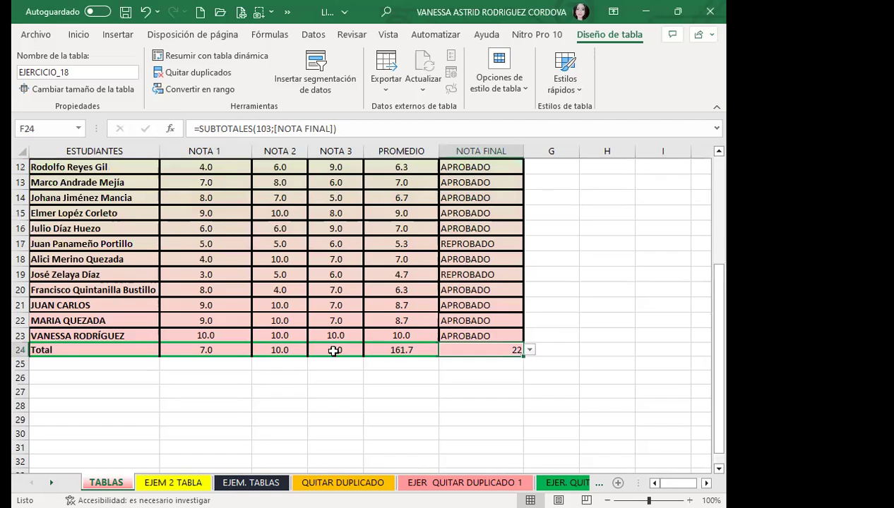
pyautogui.scroll(4, 330, 350)
pyautogui.click(324, 287)
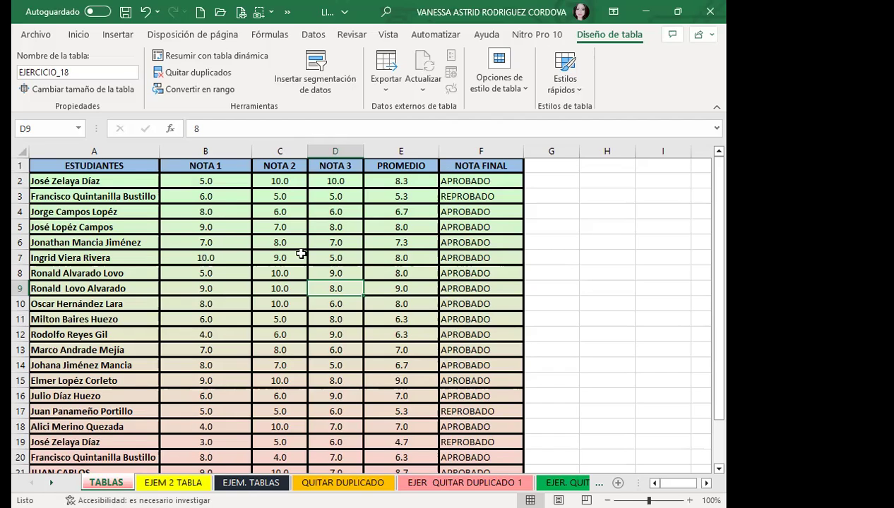
pyautogui.click(283, 271)
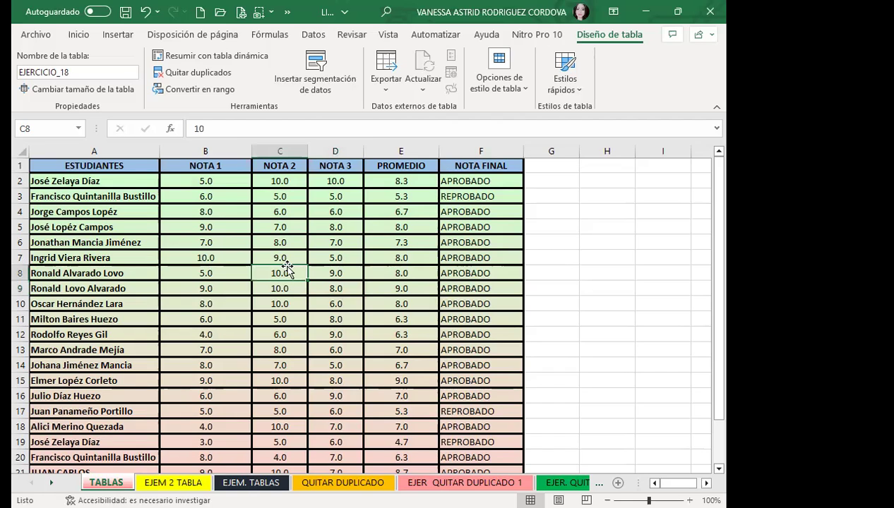
pyautogui.click(280, 165)
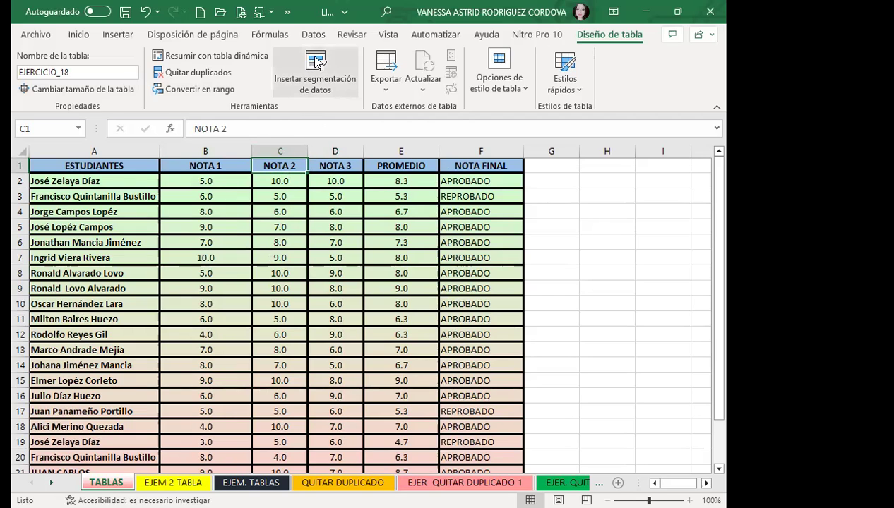
pyautogui.click(314, 85)
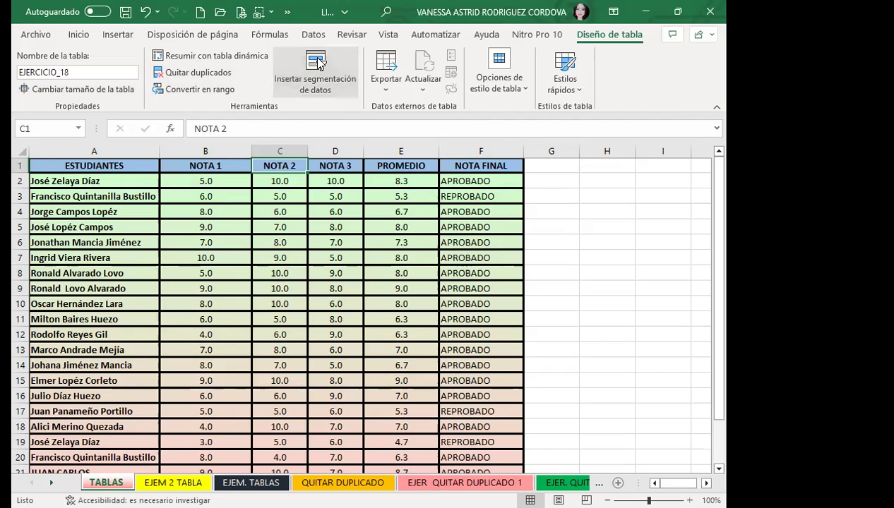
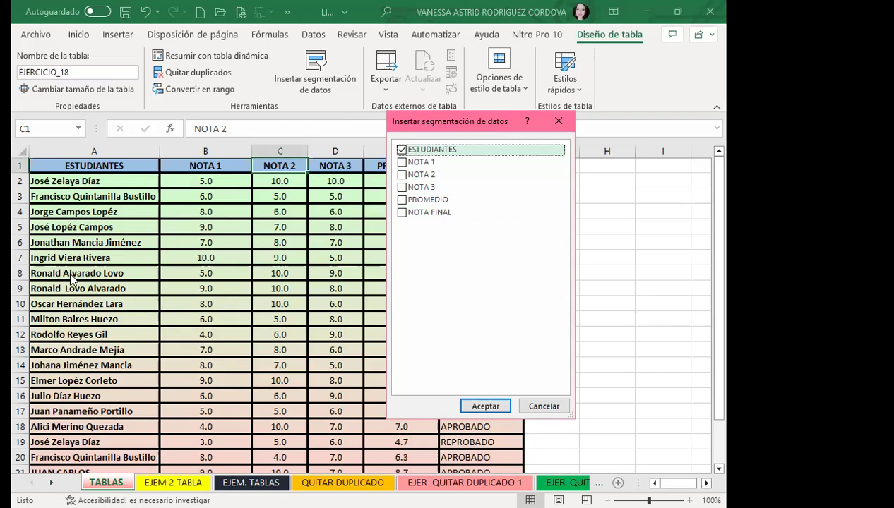
# Step: Insert ESTUDIANTES and NOTA FINAL slicers and arrange them side by side near column K
pyautogui.click(401, 211)
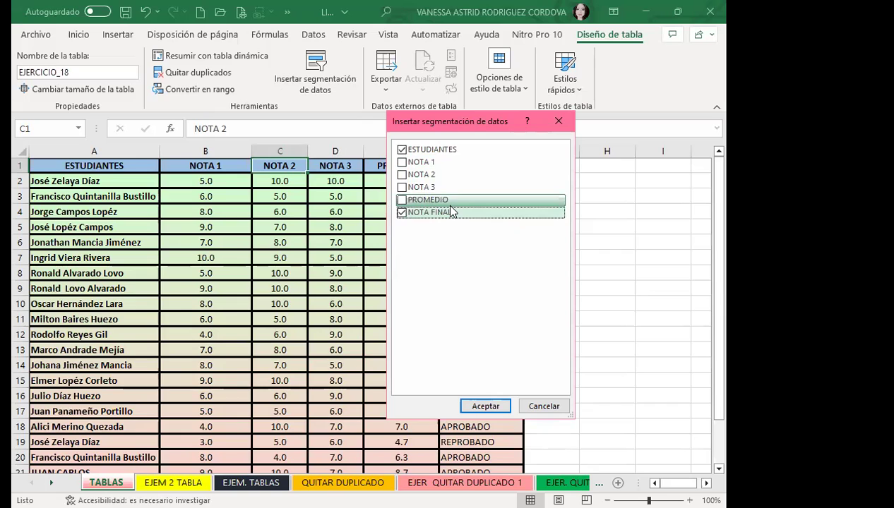
pyautogui.click(471, 406)
pyautogui.moveTo(398, 253); pyautogui.dragTo(660, 192)
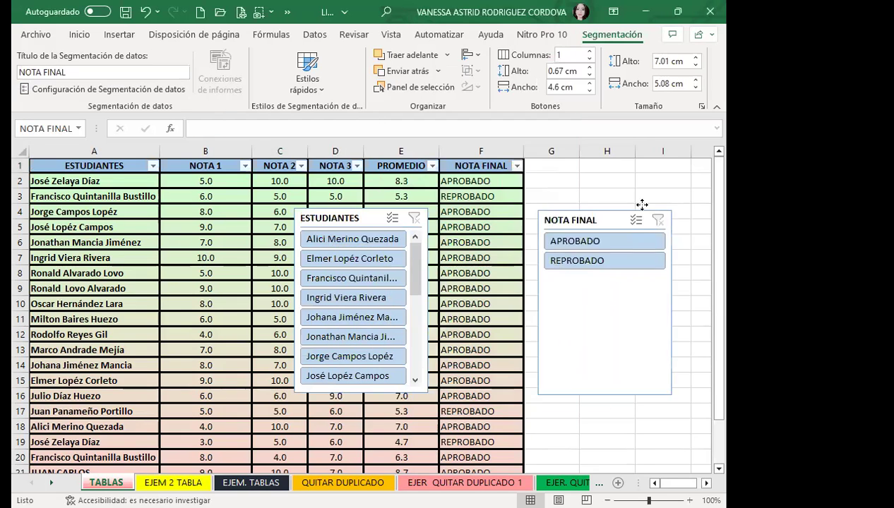
pyautogui.moveTo(669, 483); pyautogui.dragTo(681, 483)
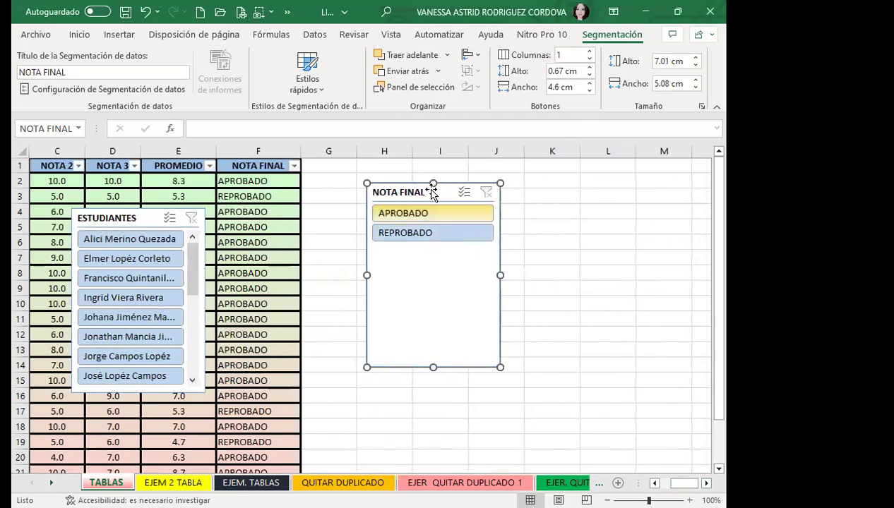
pyautogui.moveTo(442, 201); pyautogui.dragTo(603, 196)
pyautogui.moveTo(190, 211)
pyautogui.mouseDown()
pyautogui.moveTo(324, 212)
pyautogui.moveTo(446, 190)
pyautogui.mouseUp()
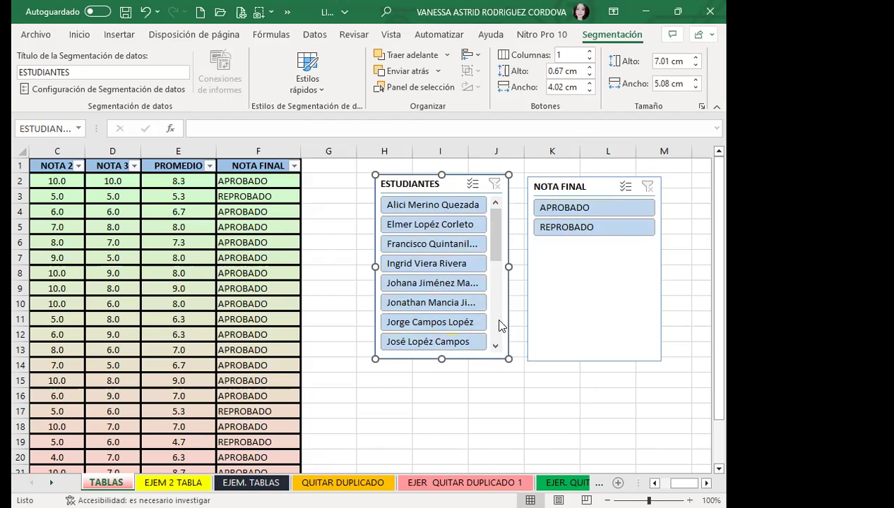
# Step: Filter the NOTA FINAL slicer to REPROBADO, then try APROBADO and review the rows
pyautogui.click(571, 235)
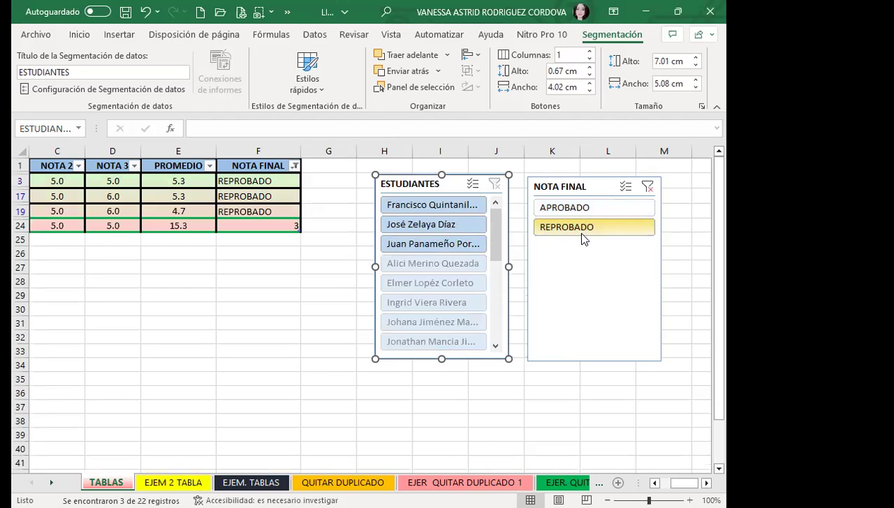
pyautogui.click(572, 212)
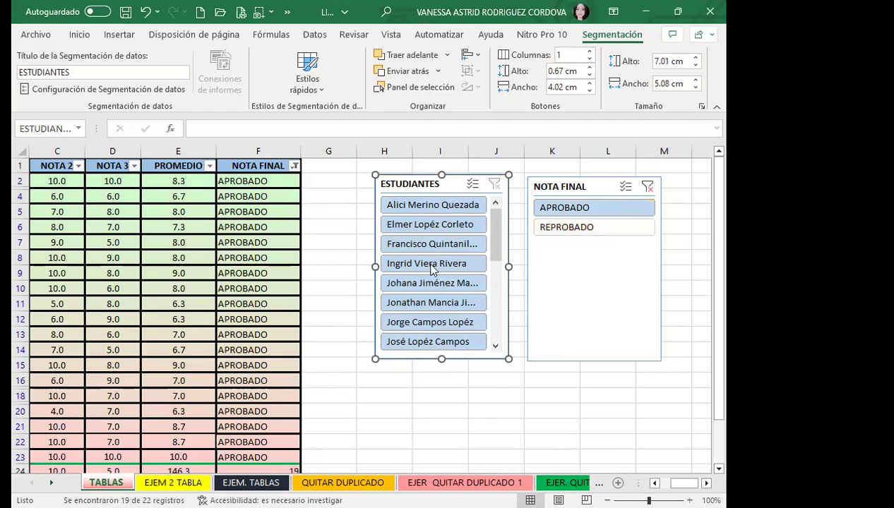
pyautogui.scroll(-2, 211, 339)
pyautogui.scroll(-1, 256, 345)
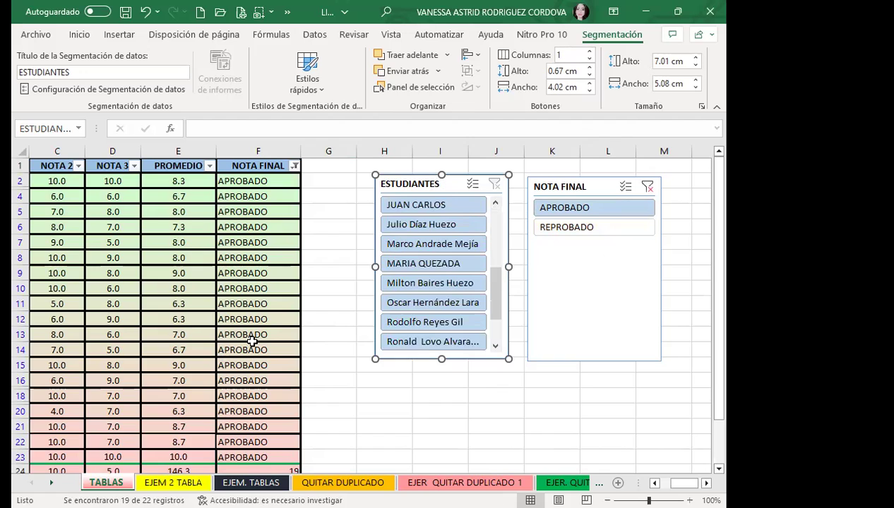
pyautogui.scroll(-1, 254, 339)
pyautogui.click(320, 323)
# Step: Scroll through the filtered rows and set the NOTA FINAL slicer back to REPROBADO
pyautogui.scroll(-3, 267, 359)
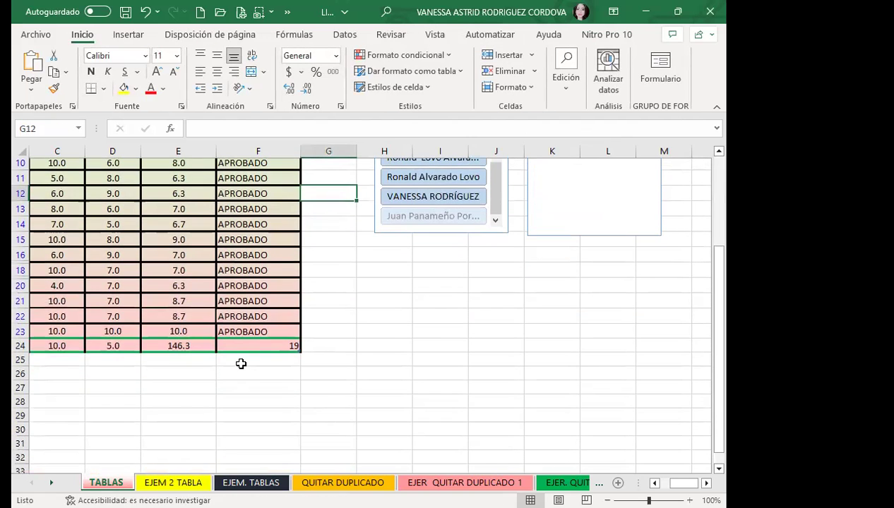
pyautogui.scroll(2, 241, 353)
pyautogui.scroll(1, 237, 346)
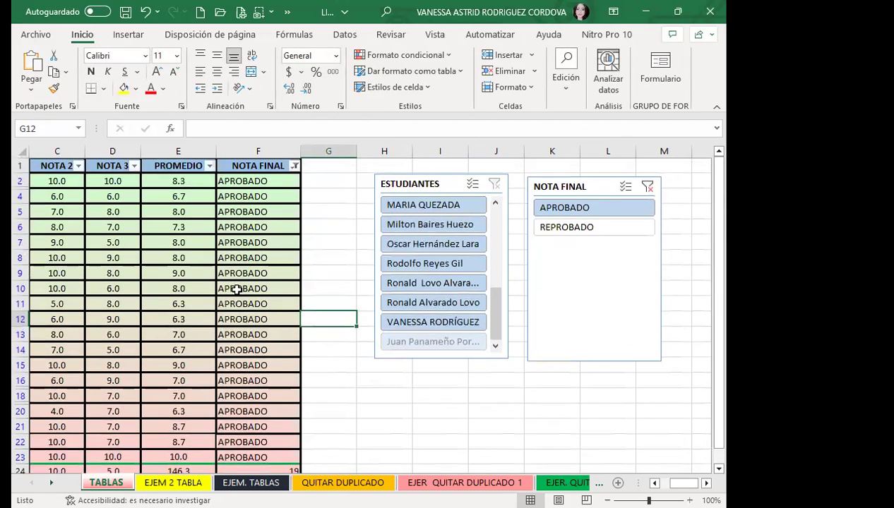
pyautogui.scroll(-2, 231, 343)
pyautogui.scroll(-2, 233, 362)
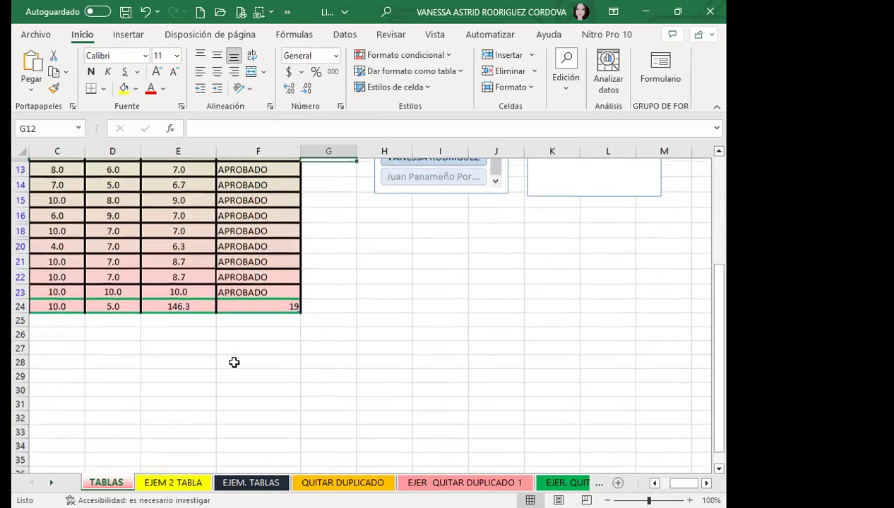
pyautogui.scroll(3, 233, 343)
pyautogui.scroll(1, 235, 343)
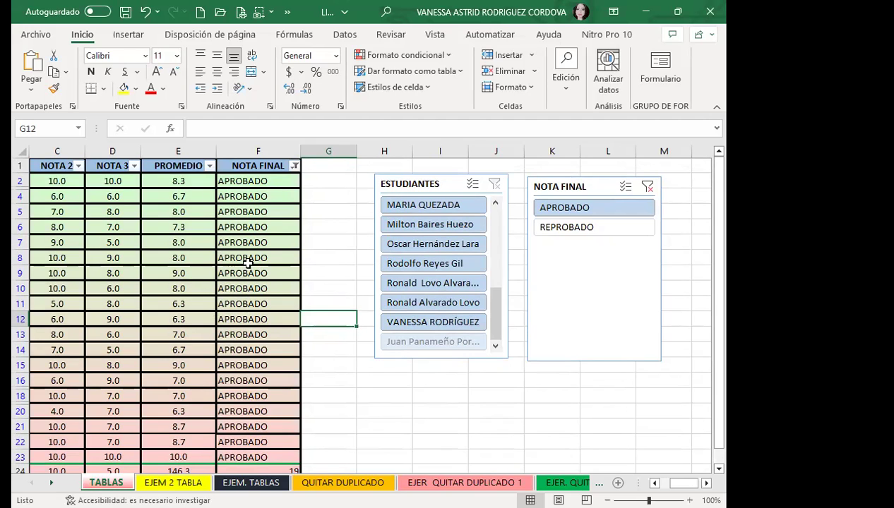
pyautogui.click(565, 228)
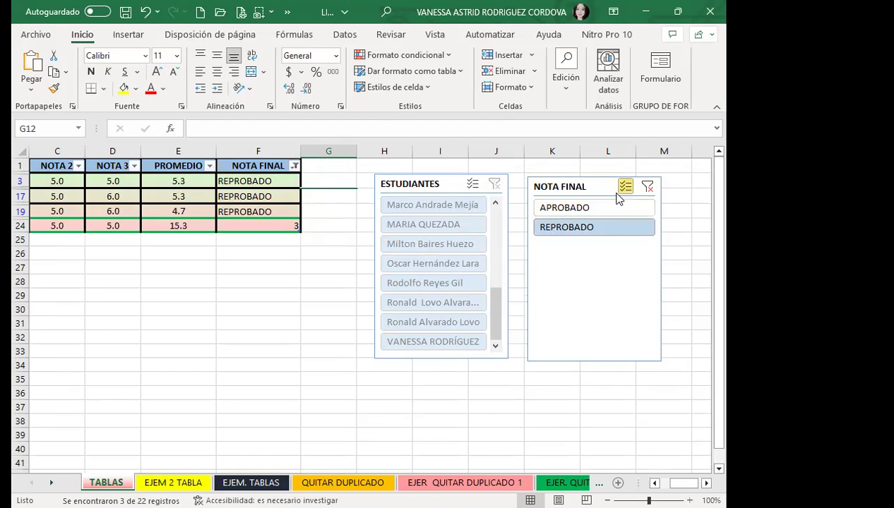
# Step: Clear the NOTA FINAL slicer and multi-select four student names in the ESTUDIANTES slicer
pyautogui.click(646, 187)
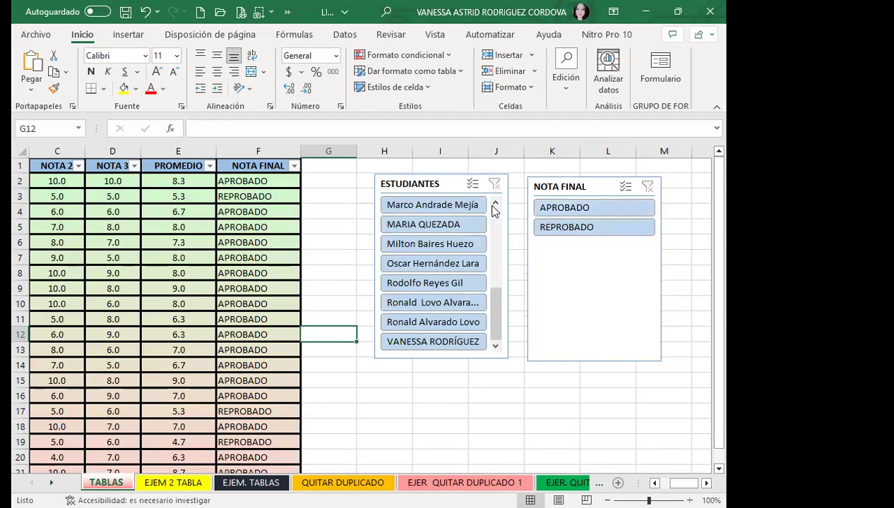
pyautogui.click(458, 225)
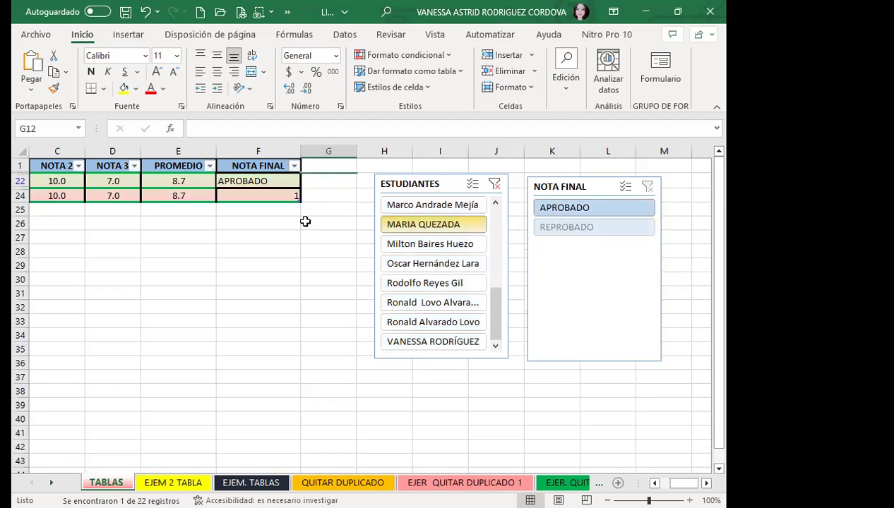
pyautogui.keyDown('ctrl'); pyautogui.click(427, 284); pyautogui.keyUp('ctrl')
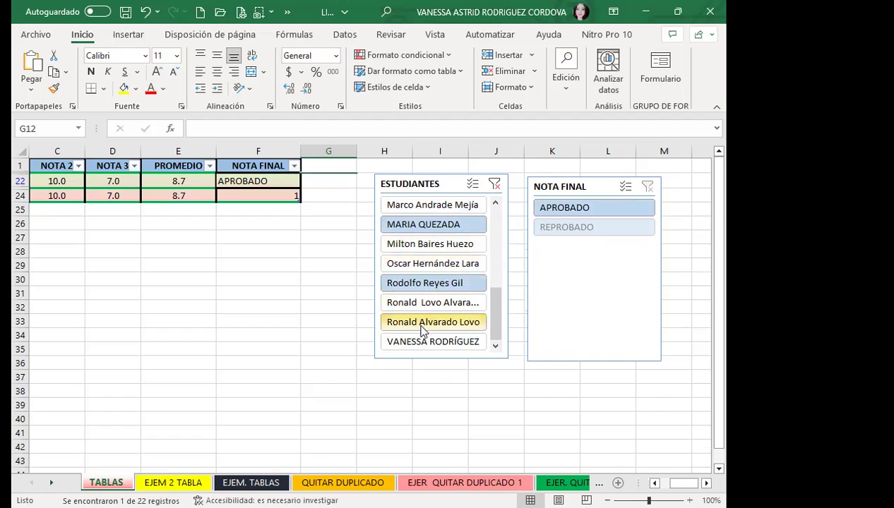
pyautogui.keyDown('ctrl'); pyautogui.click(422, 325); pyautogui.keyUp('ctrl')
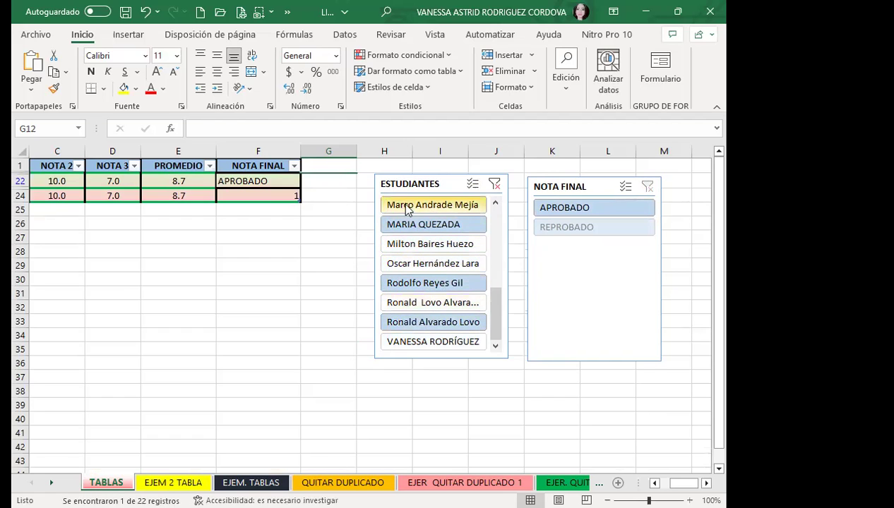
pyautogui.keyDown('ctrl'); pyautogui.click(408, 212); pyautogui.keyUp('ctrl')
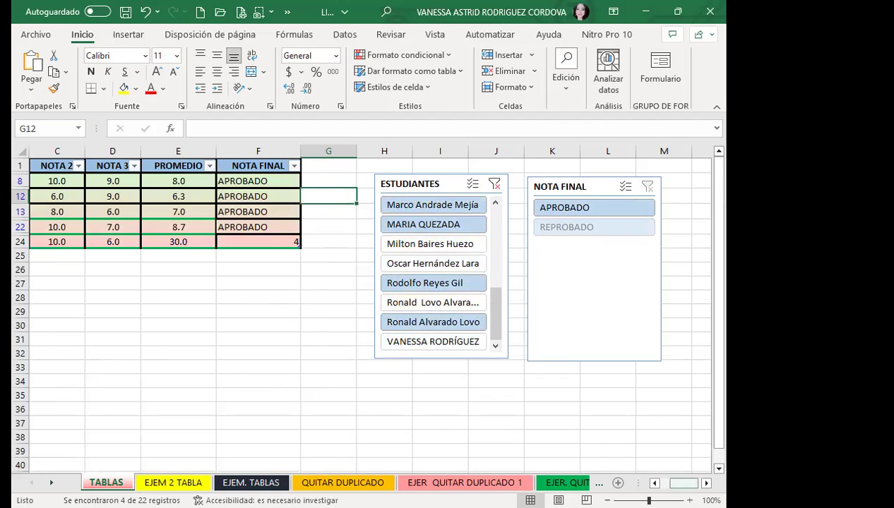
pyautogui.moveTo(679, 483); pyautogui.dragTo(671, 483)
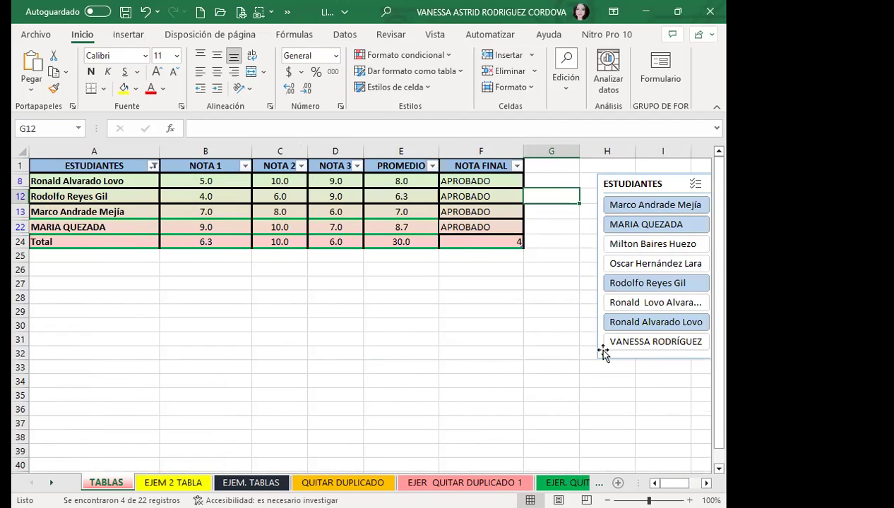
pyautogui.hscroll(3, 598, 365)
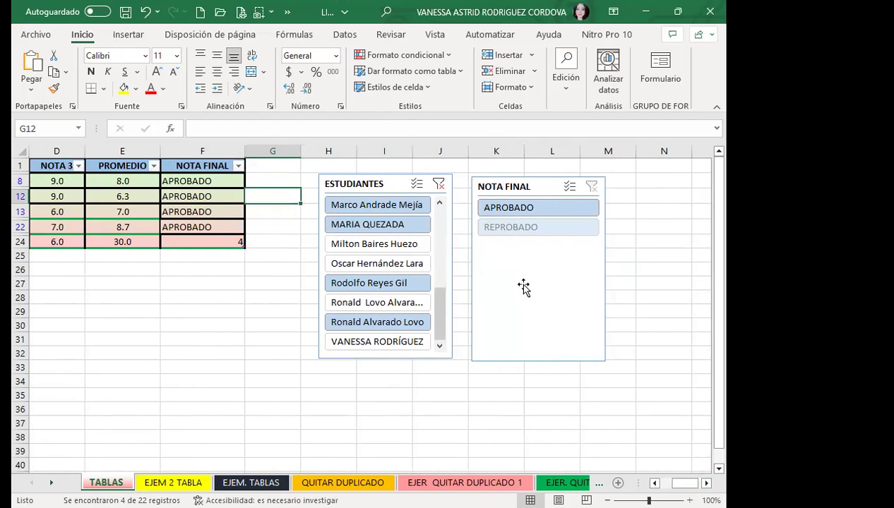
pyautogui.moveTo(682, 482); pyautogui.dragTo(671, 483)
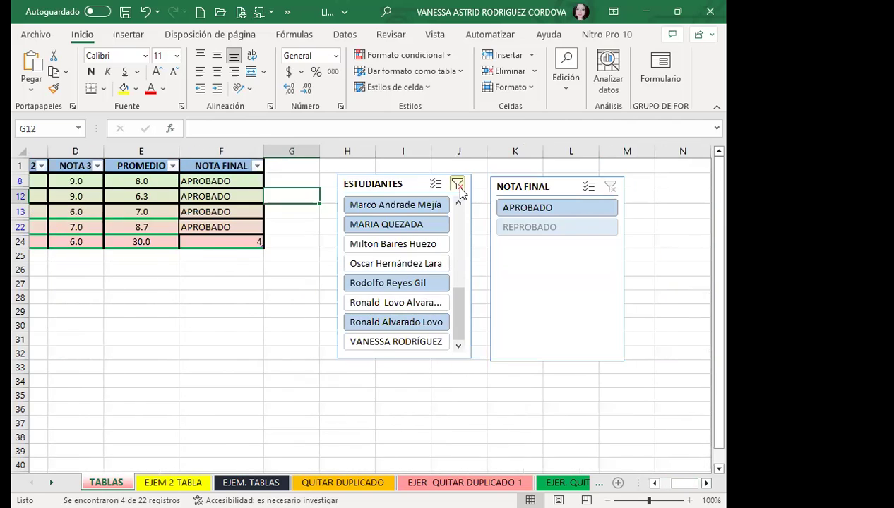
# Step: Clear the ESTUDIANTES slicer, check the NOTA FINAL column filter, select E9, and show Table Design
pyautogui.click(457, 184)
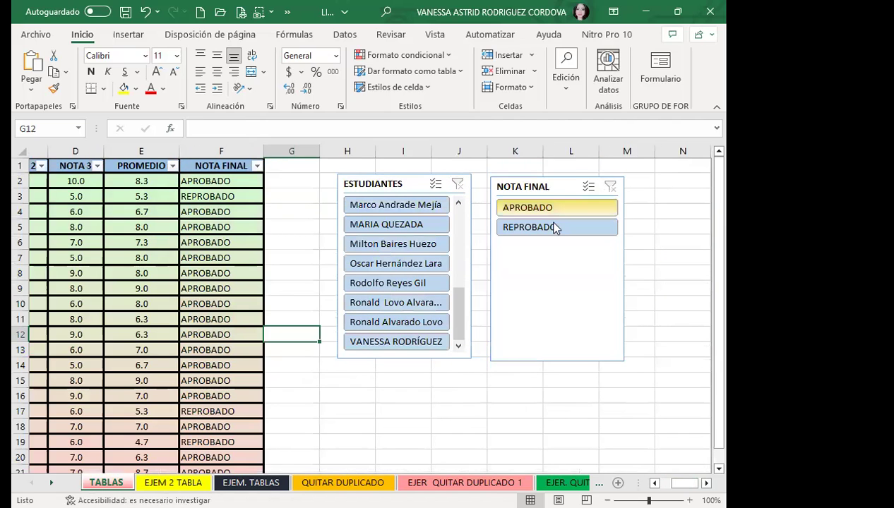
pyautogui.click(515, 315)
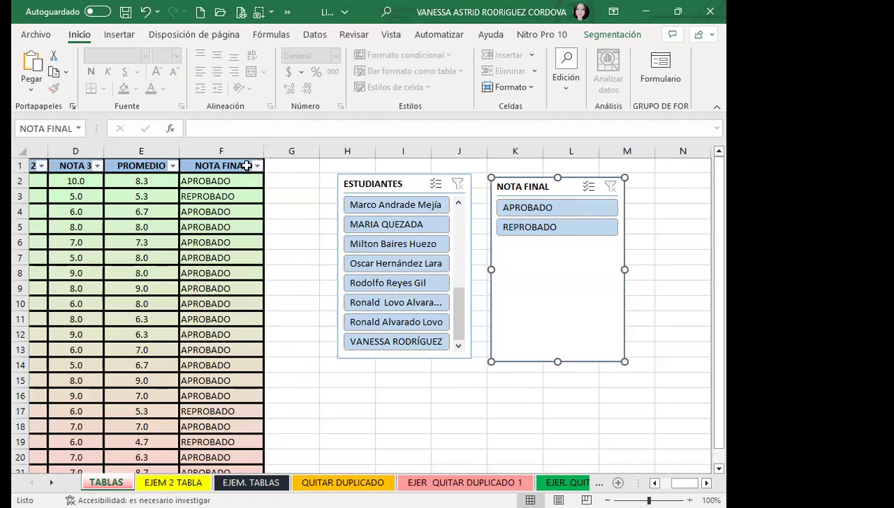
pyautogui.click(256, 165)
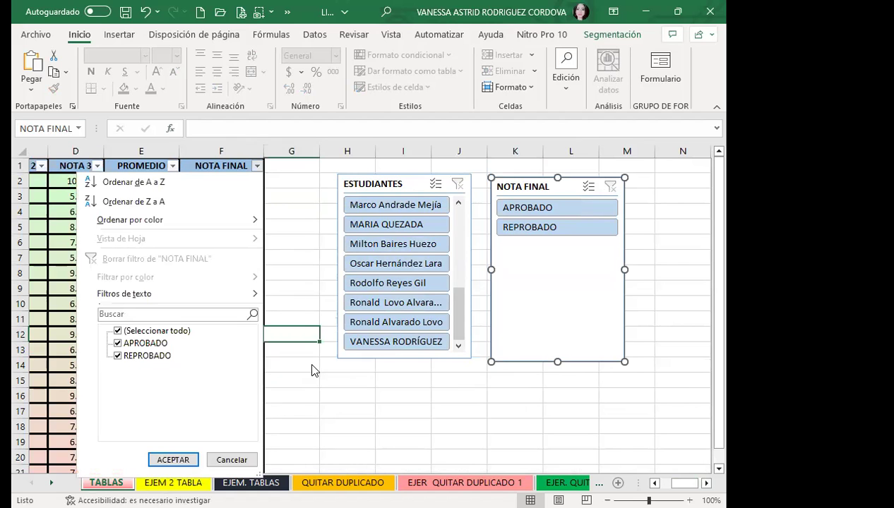
pyautogui.click(310, 366)
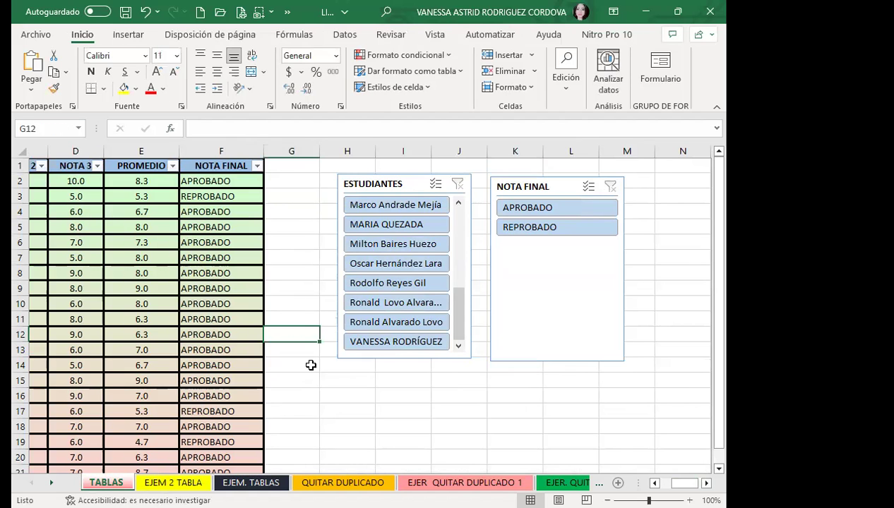
pyautogui.click(162, 298)
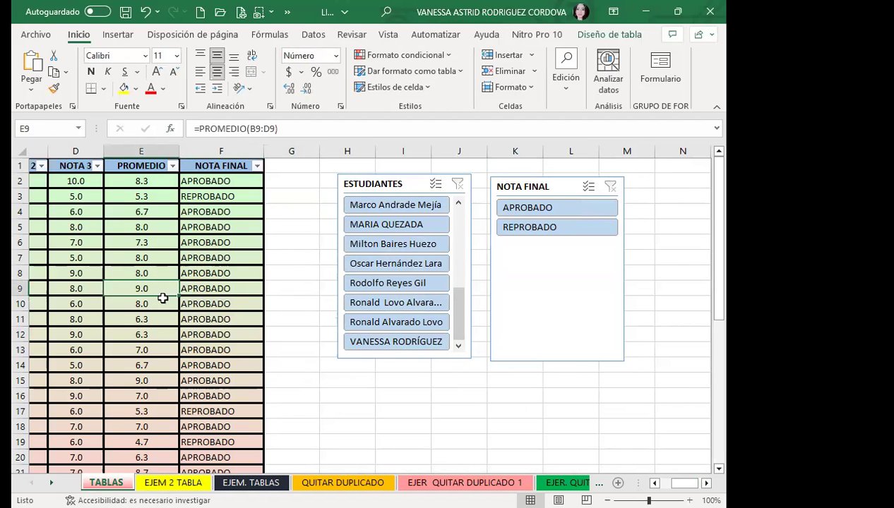
pyautogui.click(611, 35)
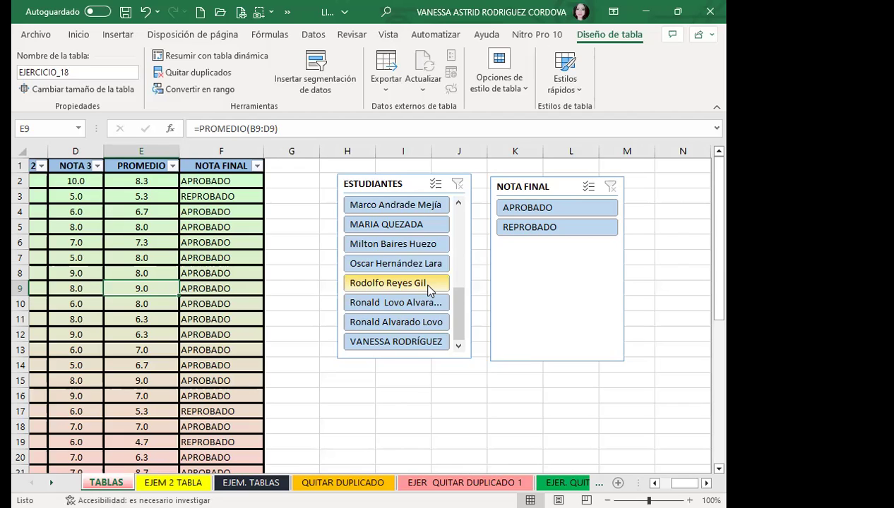
# Step: Check the NOTA 3 column filter, then try APROBADO and REPROBADO in the NOTA FINAL slicer
pyautogui.click(94, 166)
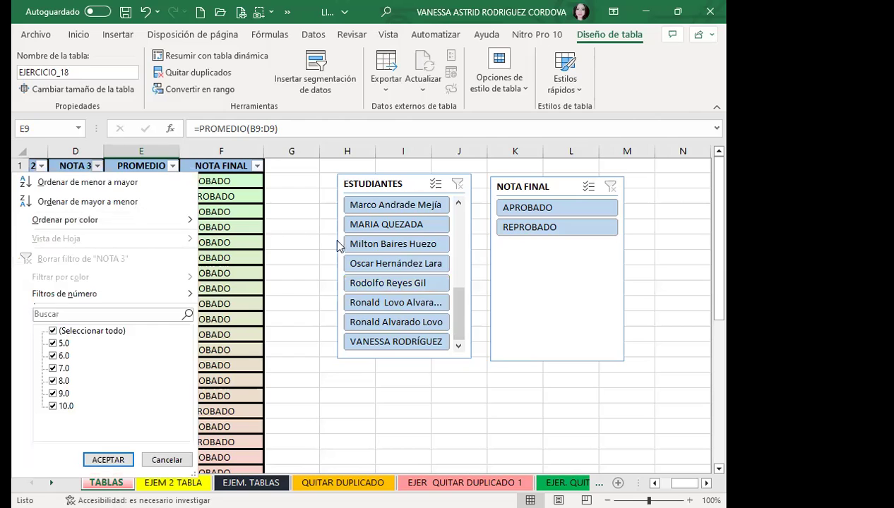
pyautogui.press('Escape')
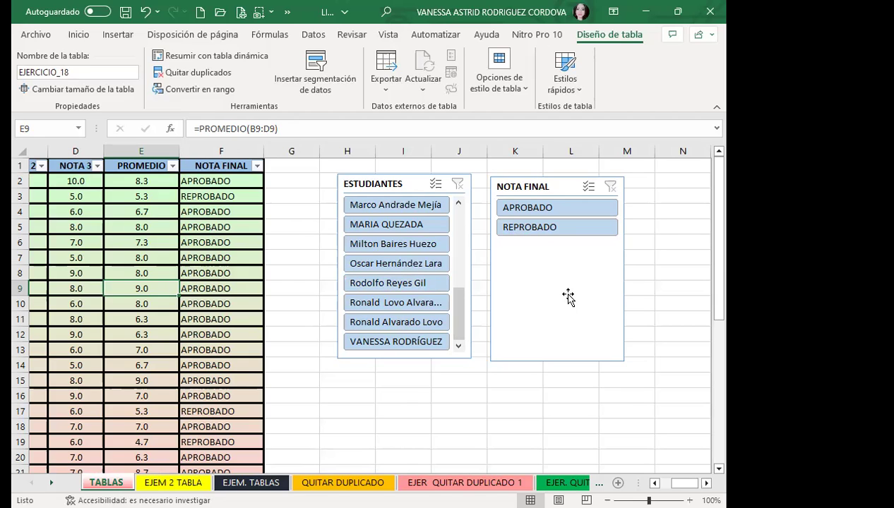
pyautogui.click(530, 210)
pyautogui.click(528, 225)
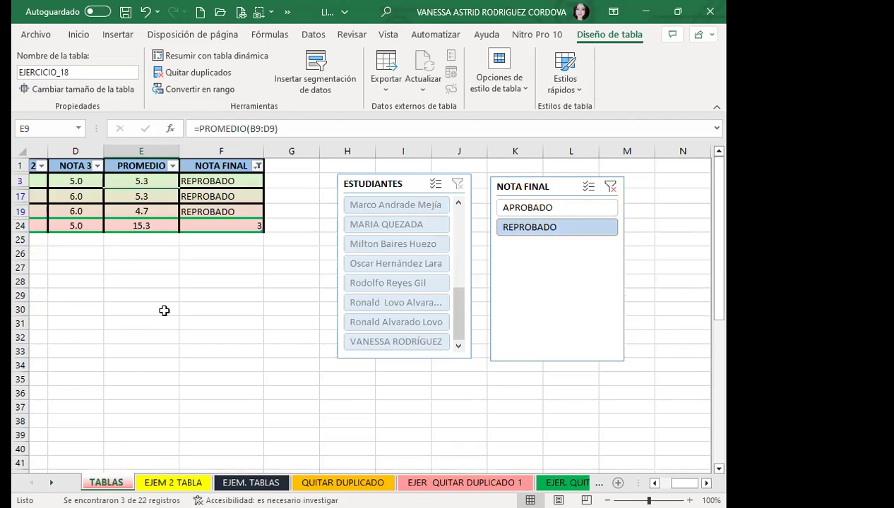
# Step: Clear the NOTA FINAL slicer filter and switch to the EJEM 2 TABLA sheet
pyautogui.click(595, 189)
pyautogui.click(590, 186)
pyautogui.click(609, 186)
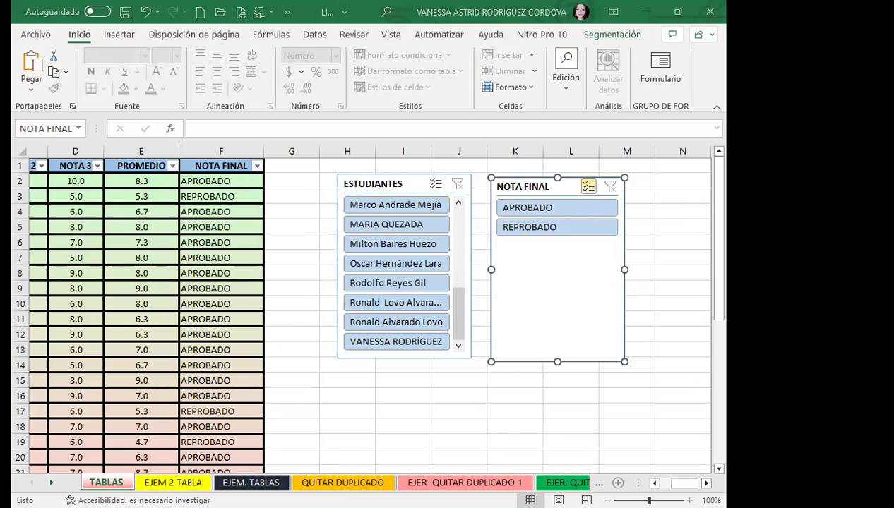
pyautogui.hotkey('ctrl', 'pagedown')
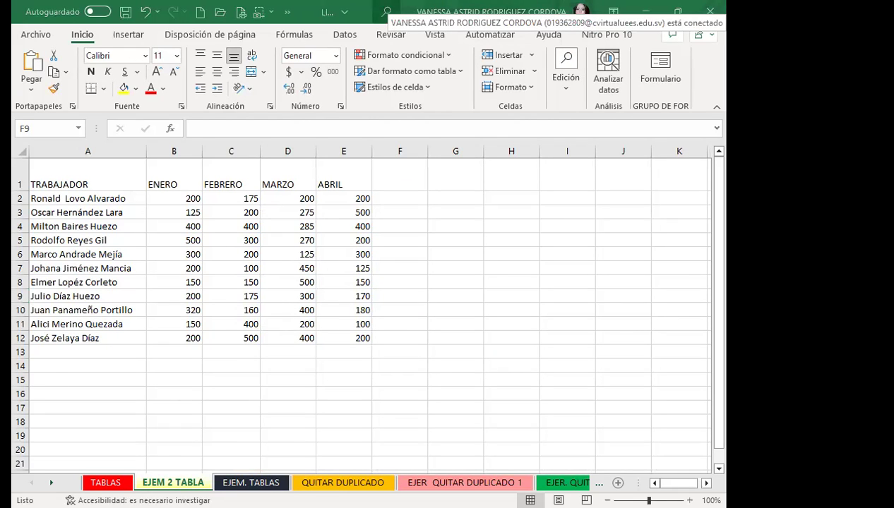
# Step: Format the worker data A1:E12 as a pink-to-blue styled table with headers
pyautogui.click(199, 255)
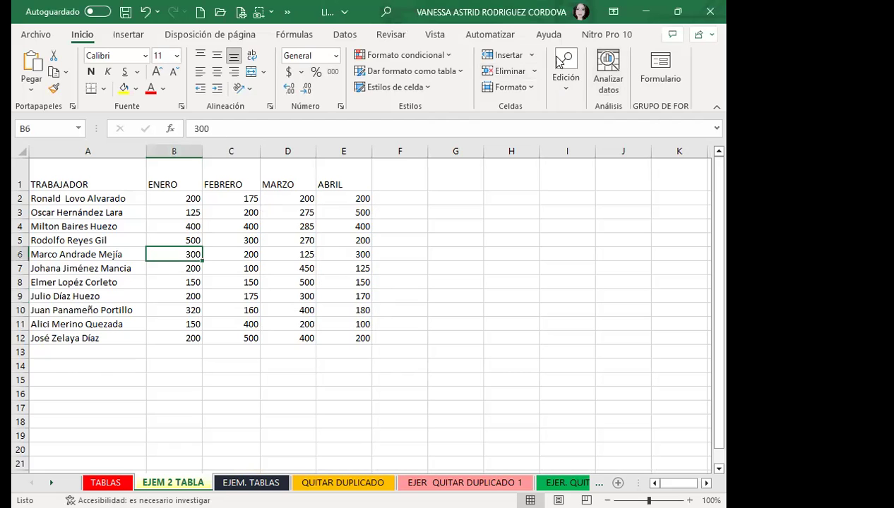
pyautogui.click(406, 73)
pyautogui.click(425, 118)
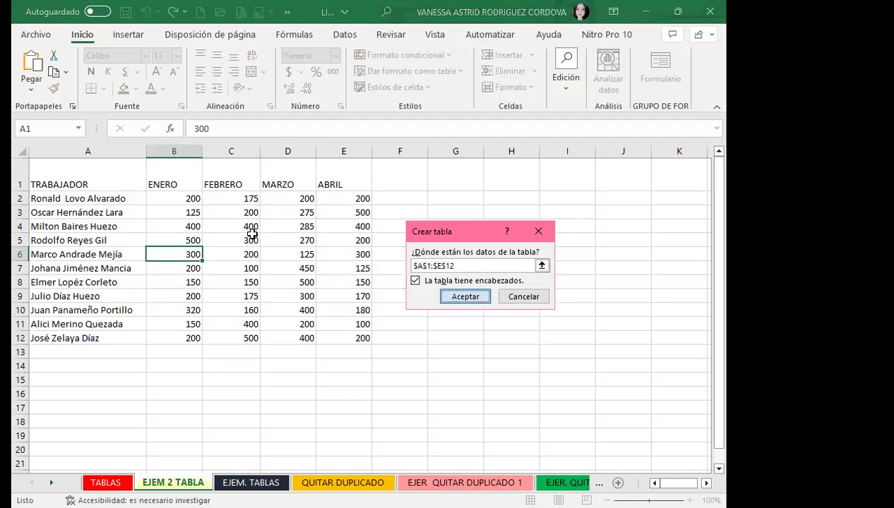
pyautogui.press('Return')
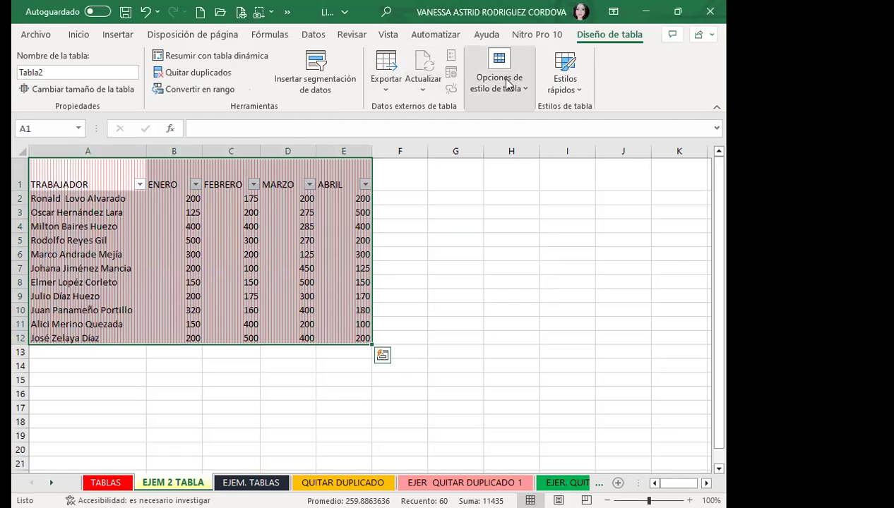
pyautogui.click(505, 84)
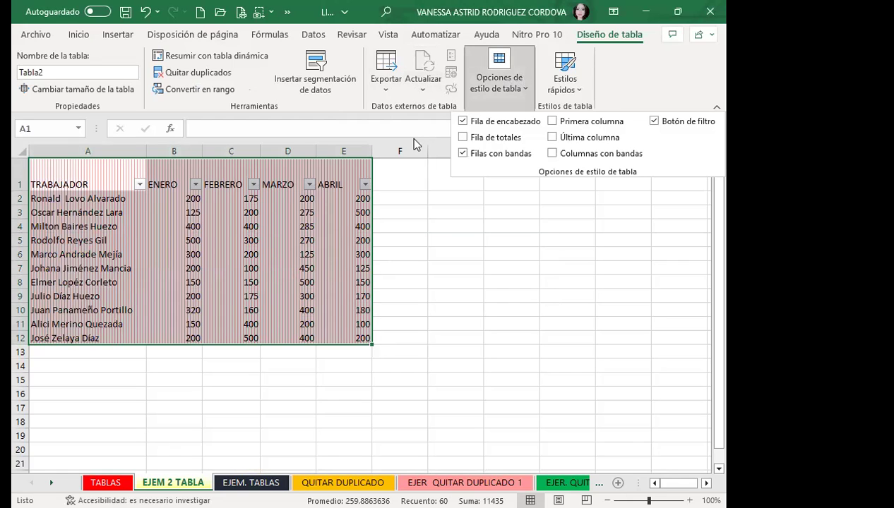
pyautogui.click(293, 285)
# Step: Rename the table from Tabla2 to EJERCICIO_19
pyautogui.moveTo(293, 285); pyautogui.dragTo(248, 270)
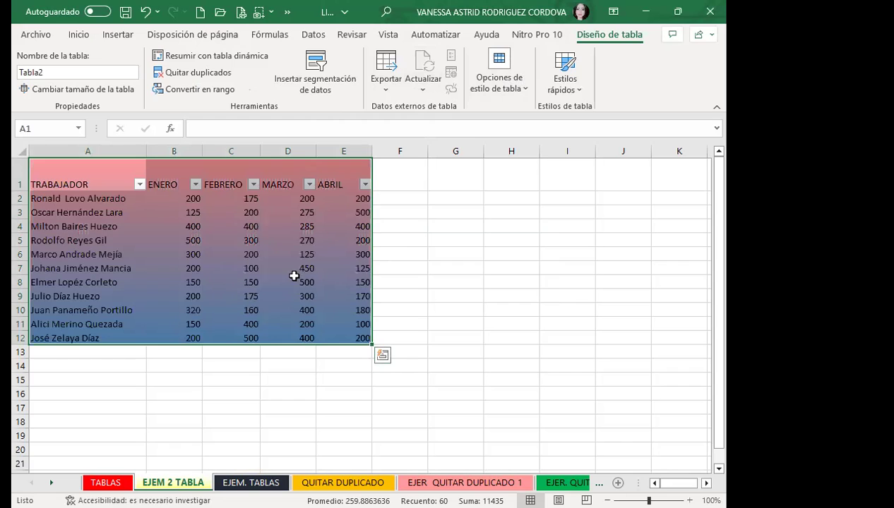
pyautogui.click(61, 70)
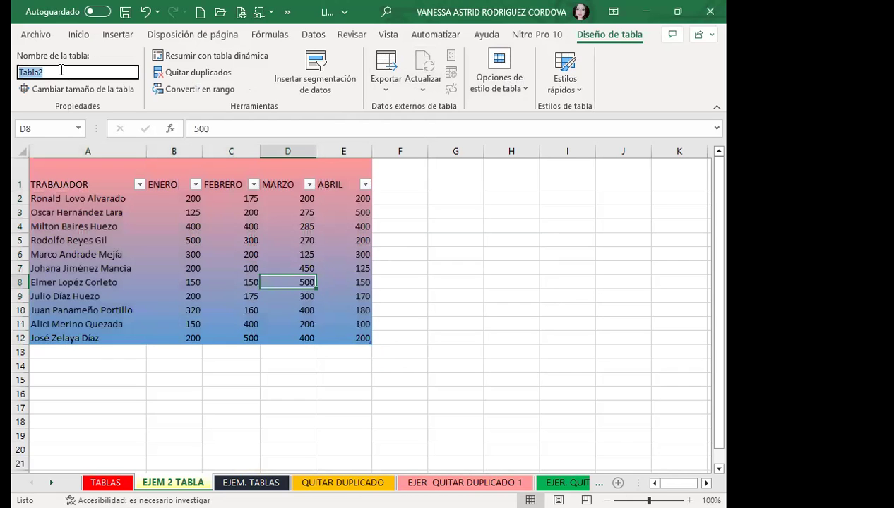
pyautogui.write('EJERCICIO_')
pyautogui.write('19')
pyautogui.click(252, 285)
# Step: Point out worker names and sample ENERO, FEBRERO and ABRIL values in the table
pyautogui.click(228, 253)
pyautogui.click(227, 241)
pyautogui.click(84, 72)
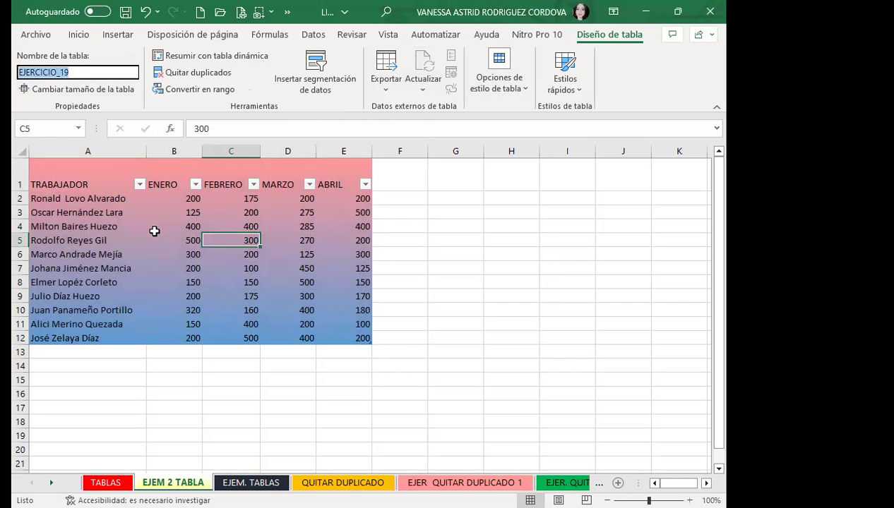
pyautogui.moveTo(159, 245); pyautogui.dragTo(163, 256)
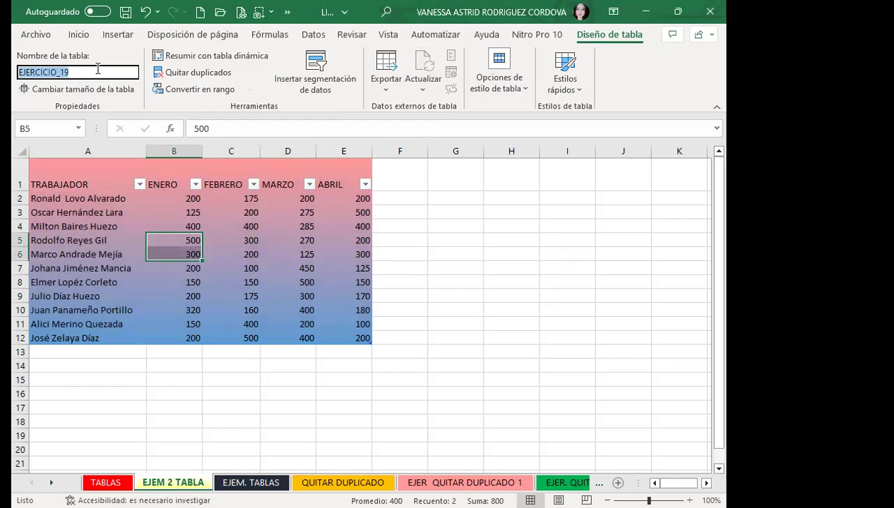
pyautogui.click(155, 256)
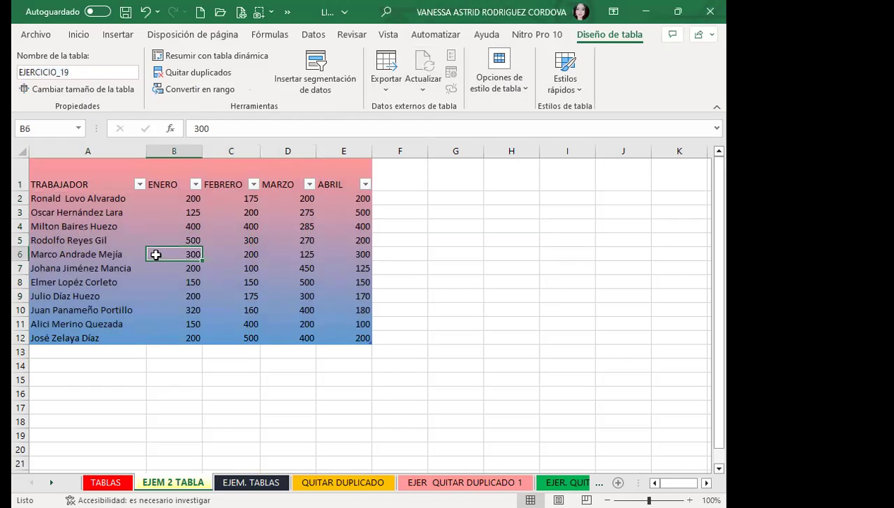
pyautogui.click(240, 292)
pyautogui.click(325, 310)
pyautogui.click(347, 324)
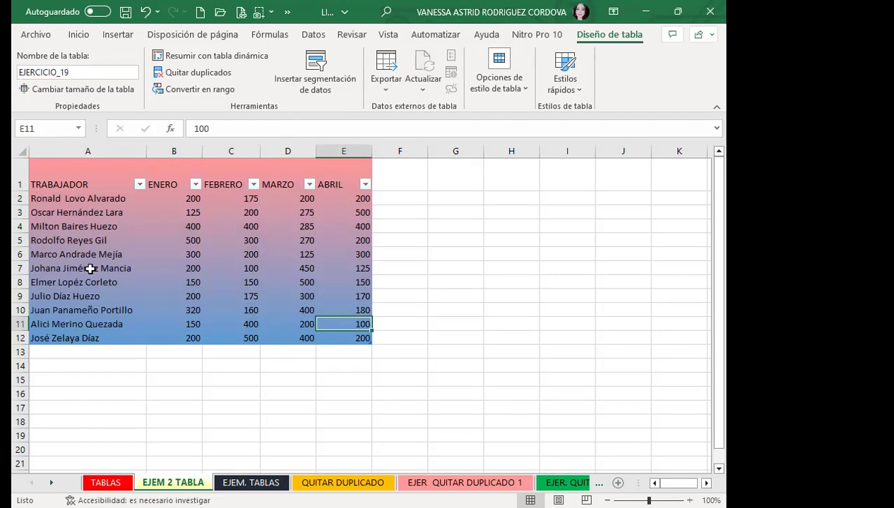
pyautogui.click(75, 201)
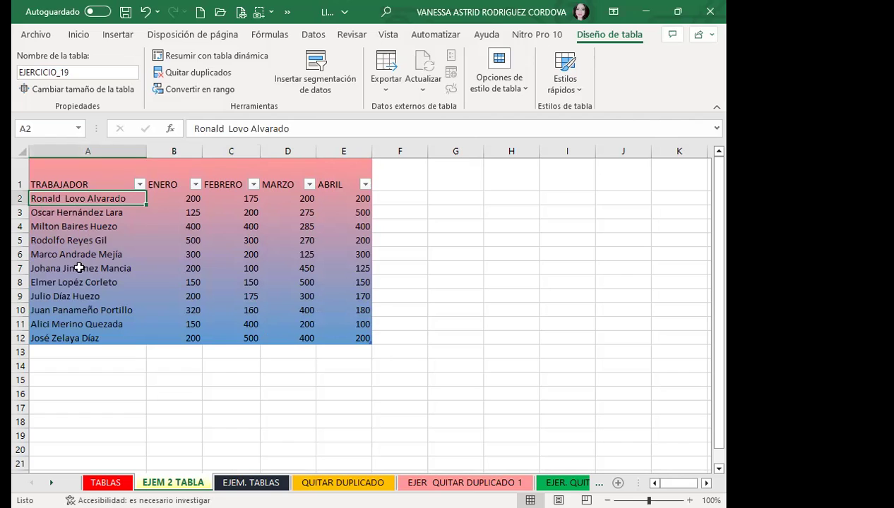
pyautogui.click(78, 298)
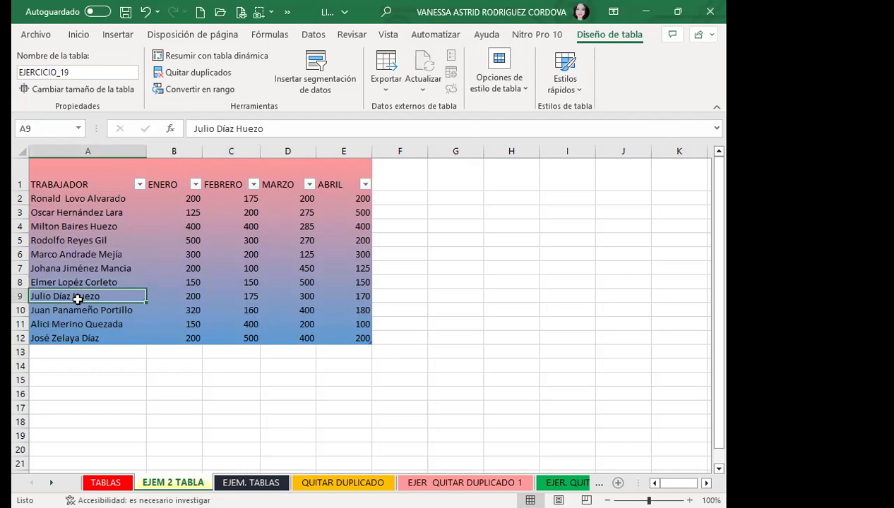
pyautogui.click(96, 266)
pyautogui.click(193, 237)
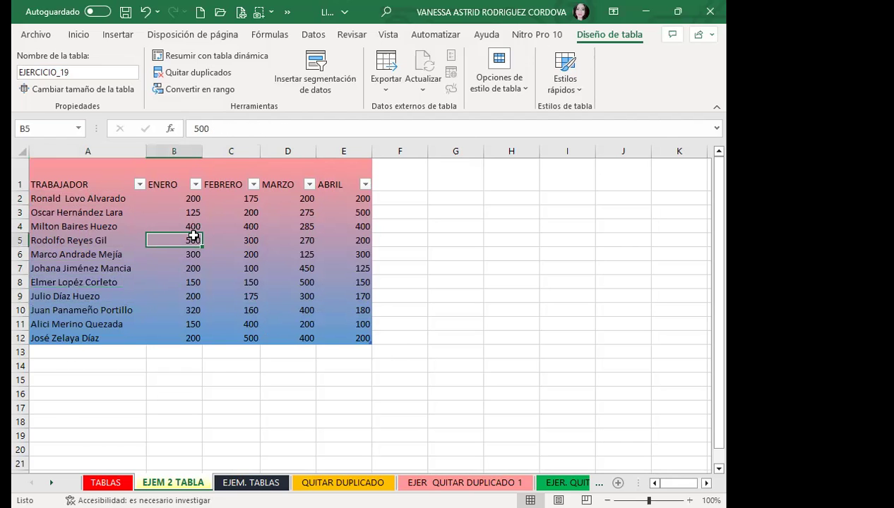
pyautogui.click(191, 283)
pyautogui.click(327, 291)
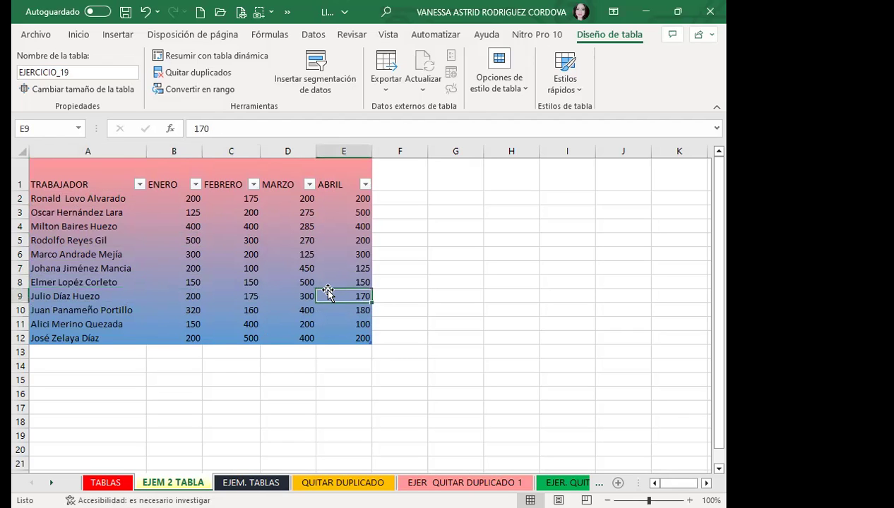
pyautogui.click(230, 281)
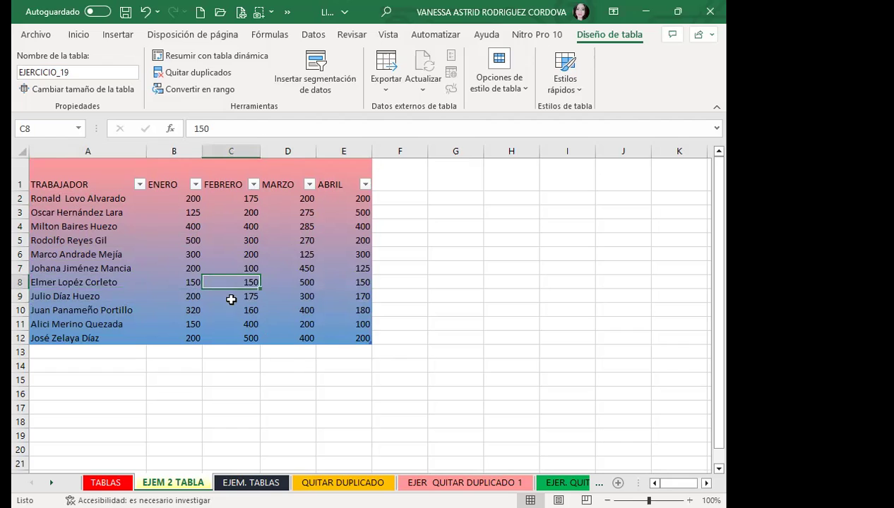
# Step: Stretch the table down to row 17, then undo back to row 12
pyautogui.moveTo(370, 343)
pyautogui.mouseDown()
pyautogui.moveTo(369, 410)
pyautogui.moveTo(365, 403)
pyautogui.mouseUp()
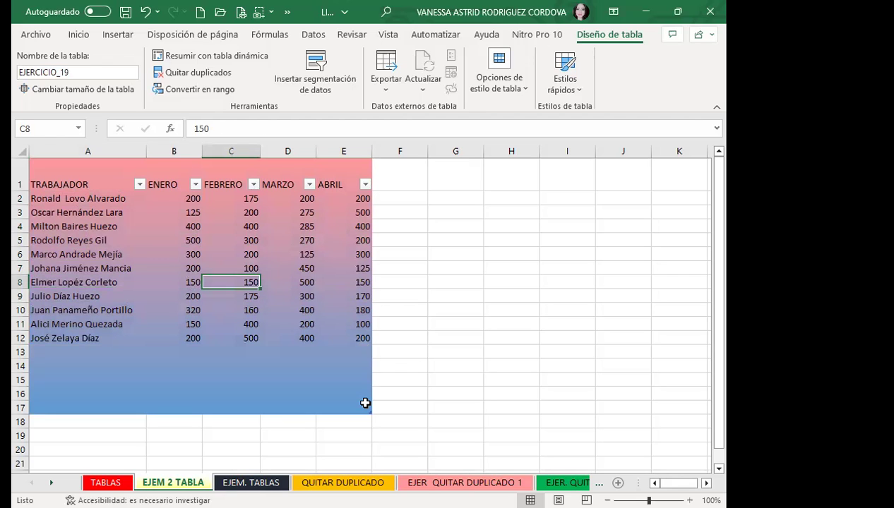
pyautogui.hotkey('ctrl', 'z')
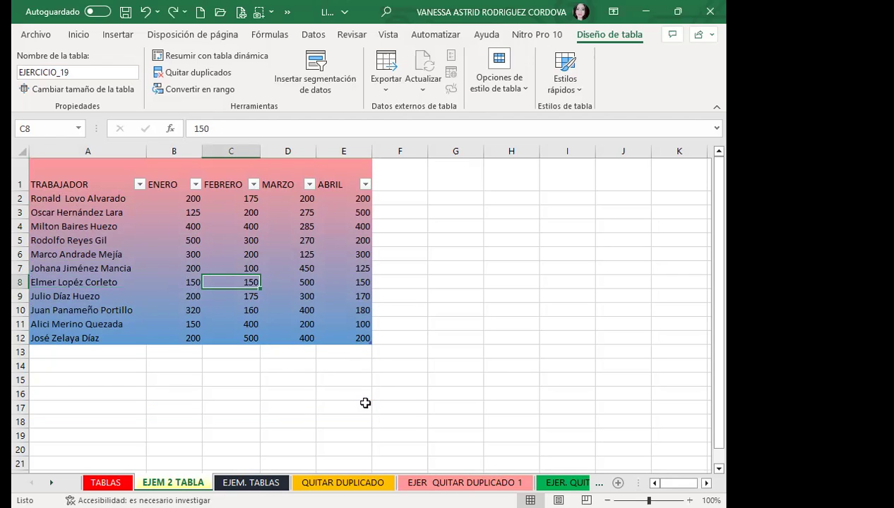
pyautogui.click(286, 281)
# Step: Add MAYO in F1 and JUNIO in G1 so the table expands to column G
pyautogui.click(403, 181)
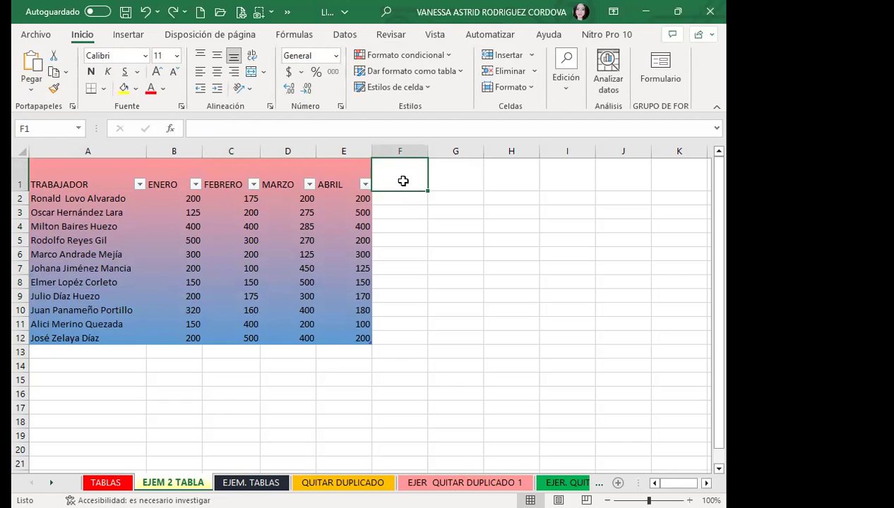
pyautogui.write('MAYO')
pyautogui.press('Return')
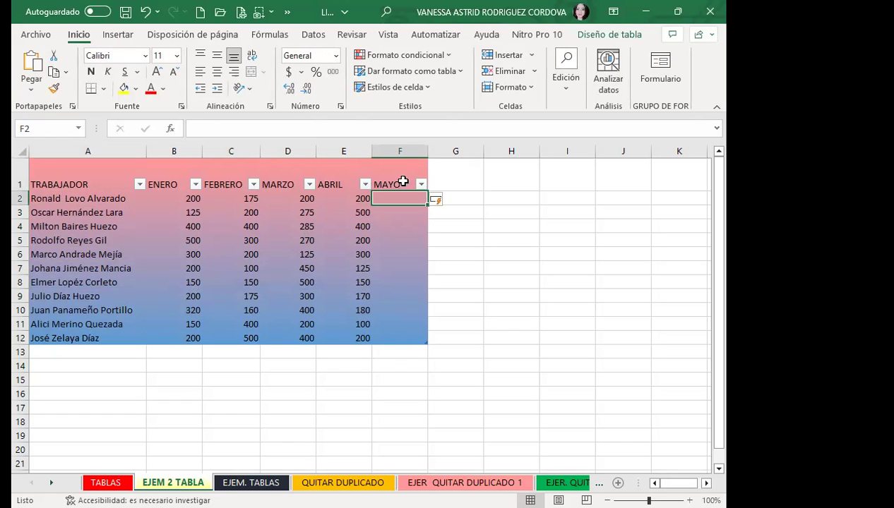
pyautogui.click(454, 181)
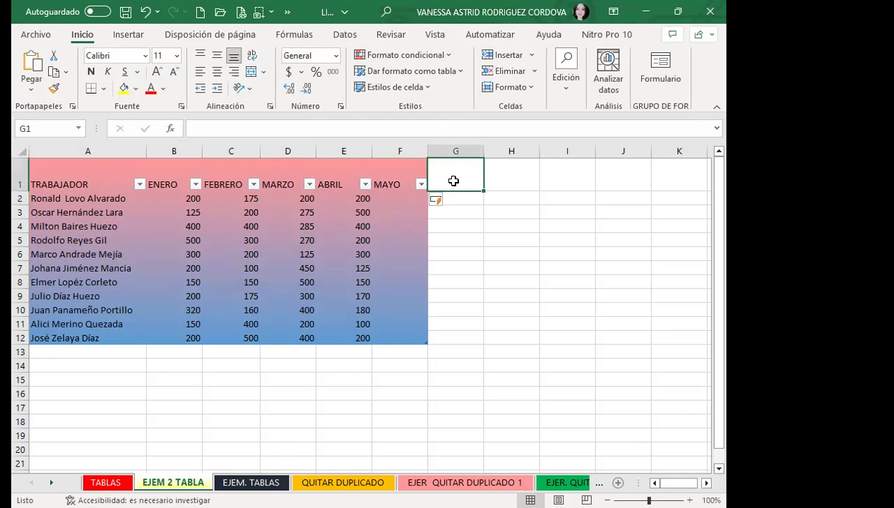
pyautogui.write('JUNIO')
pyautogui.press('Return')
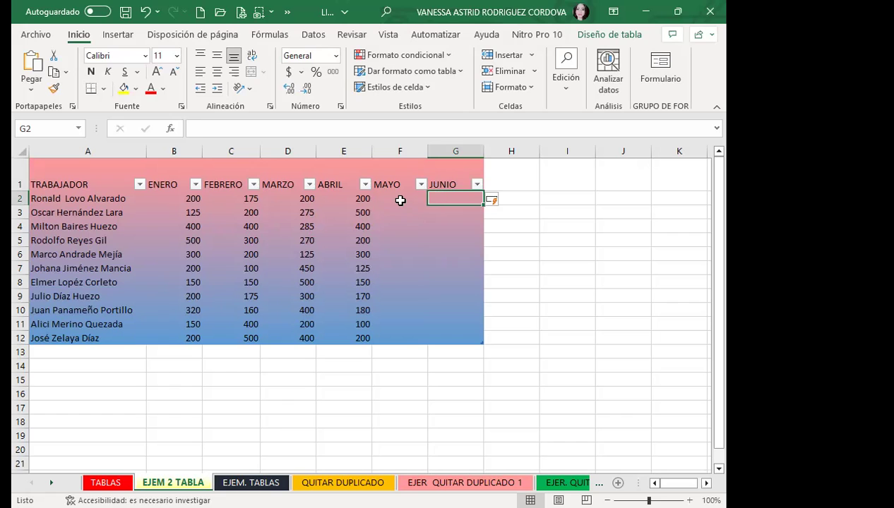
# Step: Enter MAYO values 300, 500, 400, 200, 500, 400 in F2:F7
pyautogui.click(400, 200)
pyautogui.write('300')
pyautogui.press('Return')
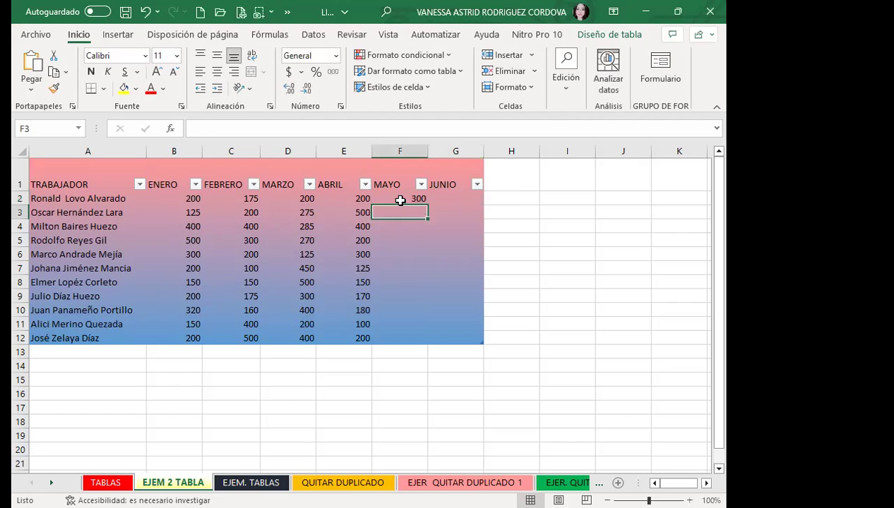
pyautogui.write('500')
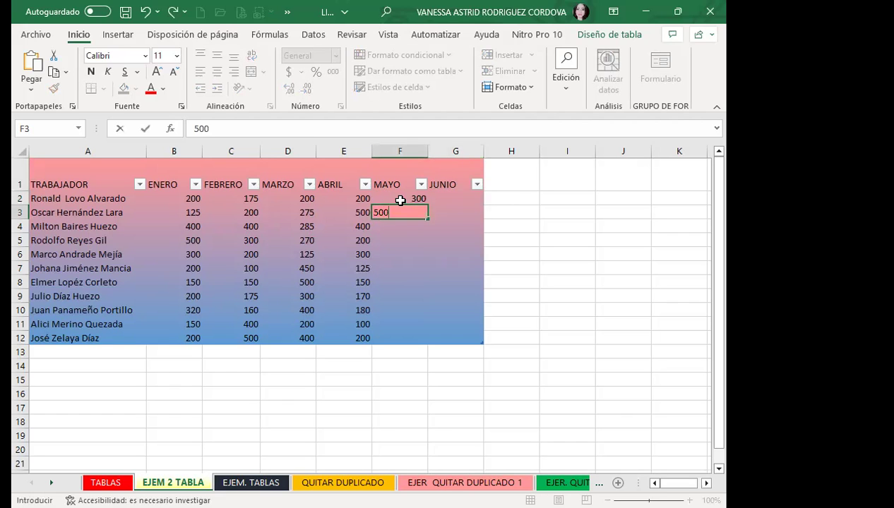
pyautogui.press('Return')
pyautogui.write('400')
pyautogui.press('Return')
pyautogui.write('200')
pyautogui.press('Return')
pyautogui.write('500')
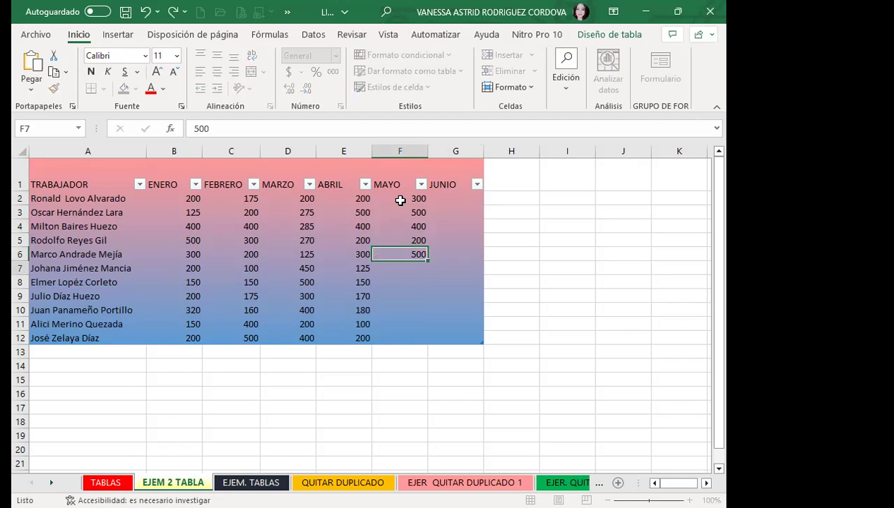
pyautogui.press('Return')
pyautogui.write('400')
pyautogui.press('Return')
# Step: Enter MAYO values 800, 150, 120, 120, 450 in F8:F12
pyautogui.write('800')
pyautogui.press('Return')
pyautogui.write('150')
pyautogui.press('Return')
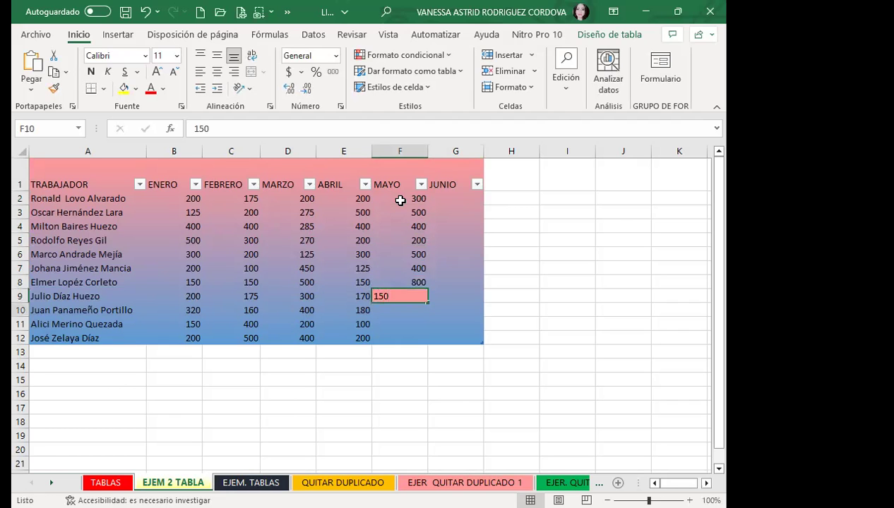
pyautogui.write('120')
pyautogui.press('Return')
pyautogui.write('120')
pyautogui.press('Return')
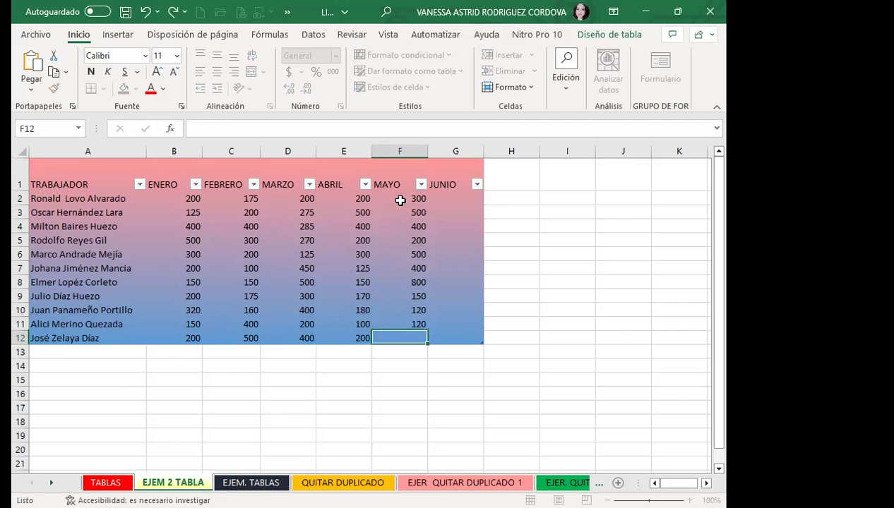
pyautogui.write('450')
pyautogui.click(411, 272)
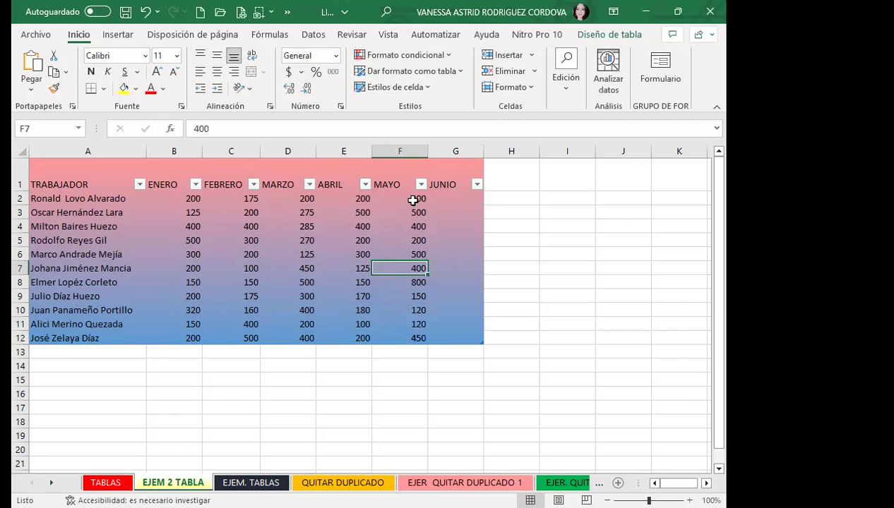
# Step: Copy the MAYO values F2:F12 into the JUNIO column starting at G2
pyautogui.moveTo(413, 200); pyautogui.dragTo(399, 331)
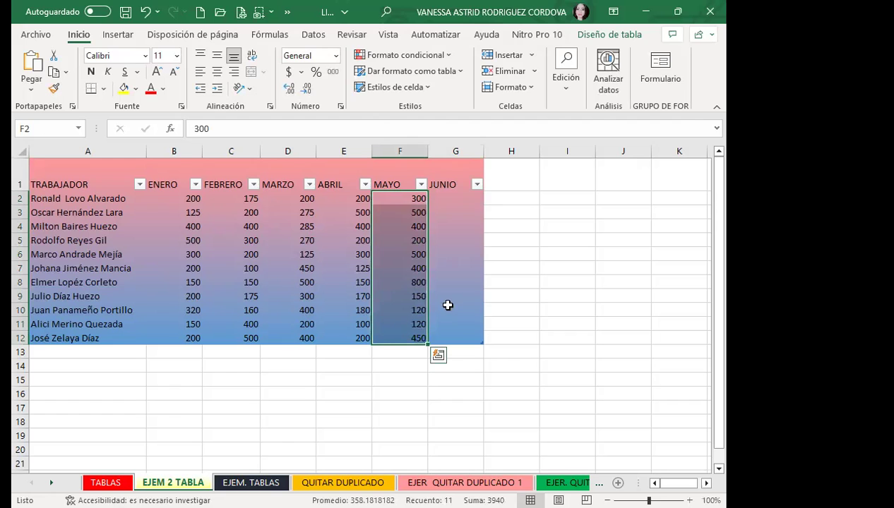
pyautogui.hotkey('ctrl', 'c')
pyautogui.click(455, 198)
pyautogui.hotkey('ctrl', 'v')
pyautogui.click(439, 252)
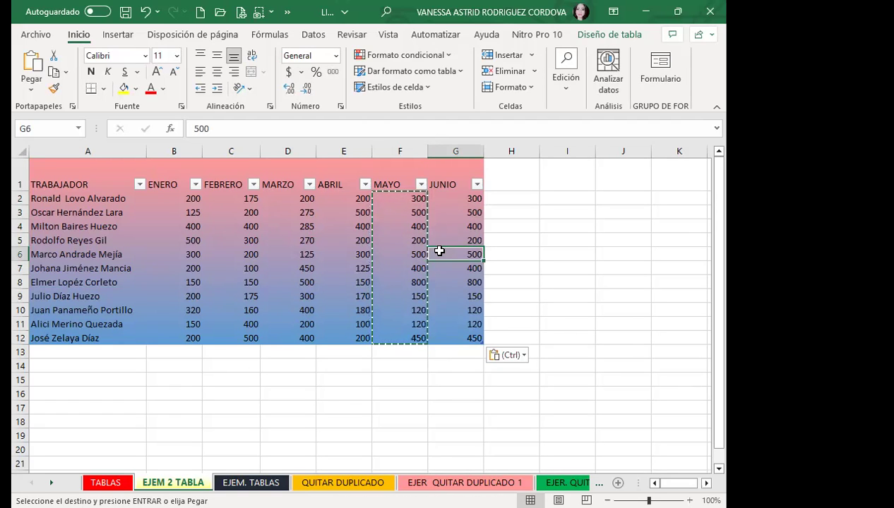
pyautogui.press('Escape')
pyautogui.click(404, 243)
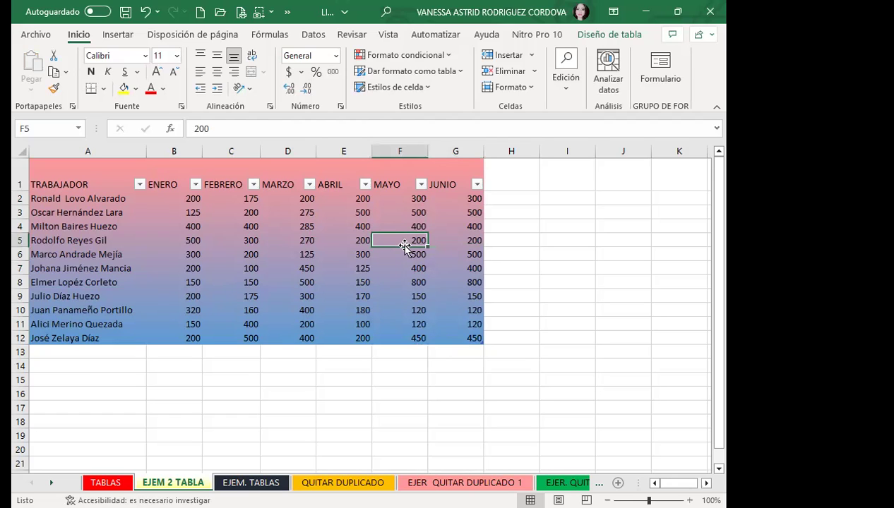
pyautogui.click(93, 351)
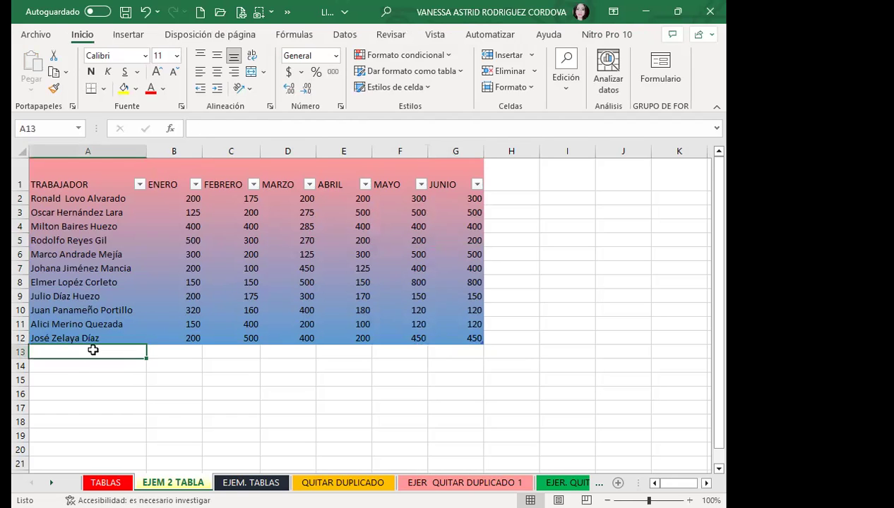
# Step: Add a SUMA heading in H1, extending the table
pyautogui.click(522, 200)
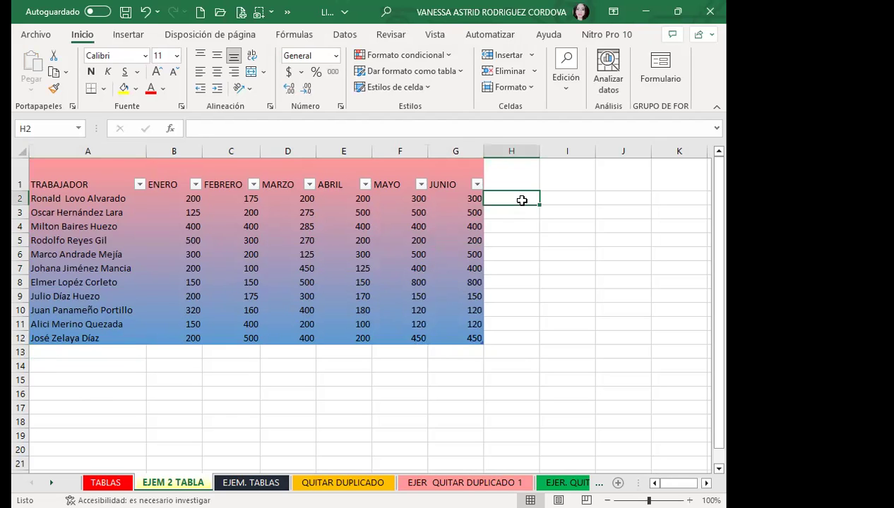
pyautogui.click(503, 177)
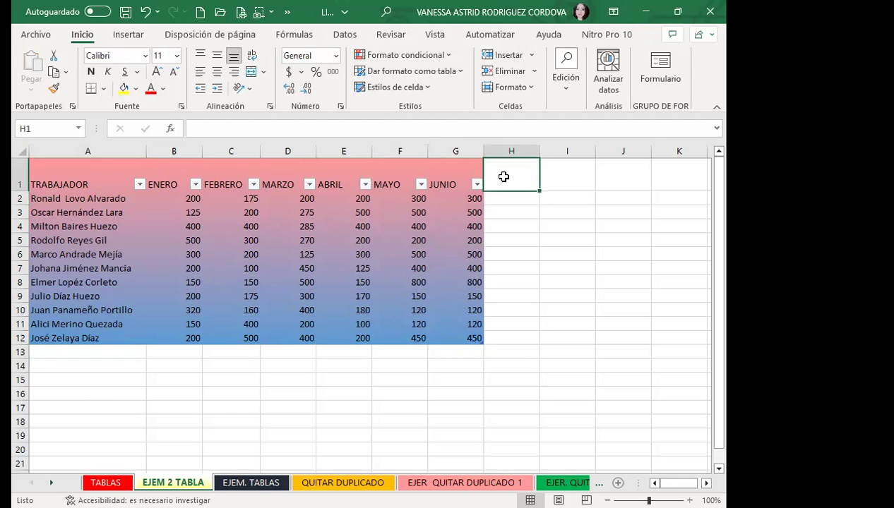
pyautogui.write('TOTA')
pyautogui.press('BackSpace')
pyautogui.press('BackSpace')
pyautogui.press('BackSpace')
pyautogui.press('BackSpace')
pyautogui.write('SUMA')
pyautogui.press('Return')
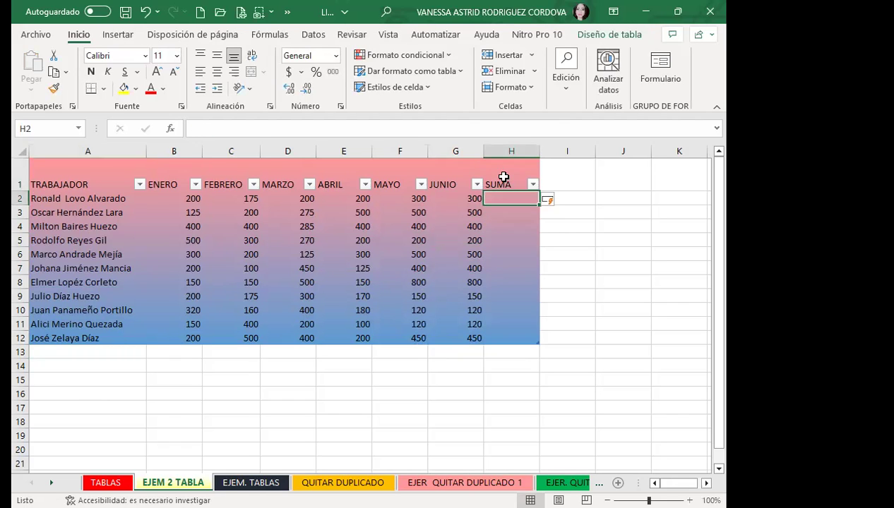
# Step: Start a =SUMA formula in H2 over the worker's ENERO through JUNIO cells B2:G2
pyautogui.write('=')
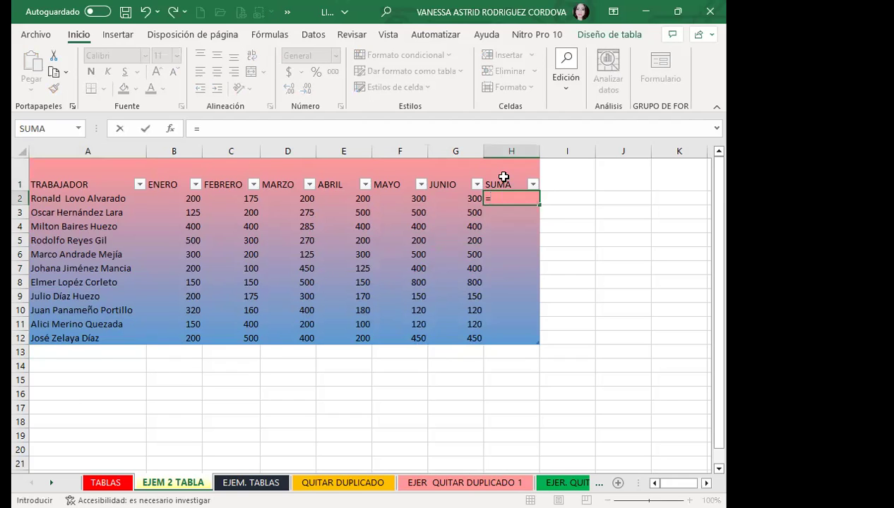
pyautogui.write('SUMA')
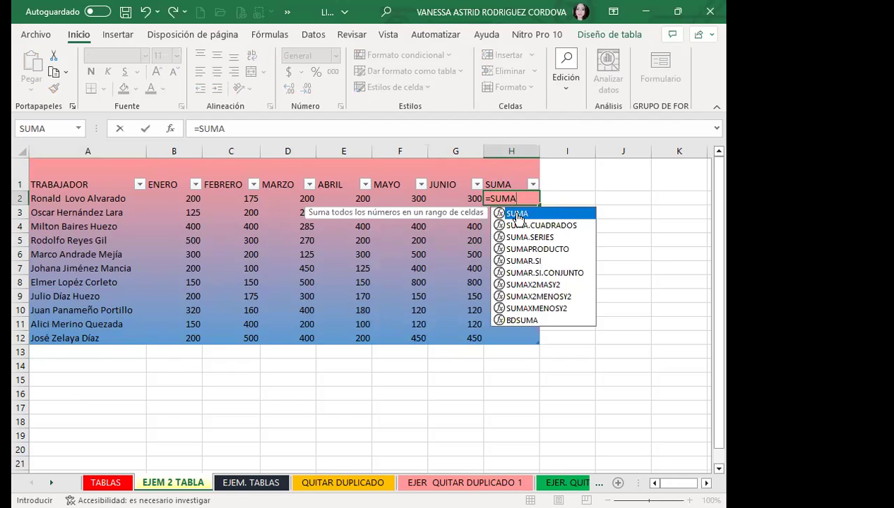
pyautogui.doubleClick(516, 212)
pyautogui.moveTo(184, 199); pyautogui.dragTo(258, 198)
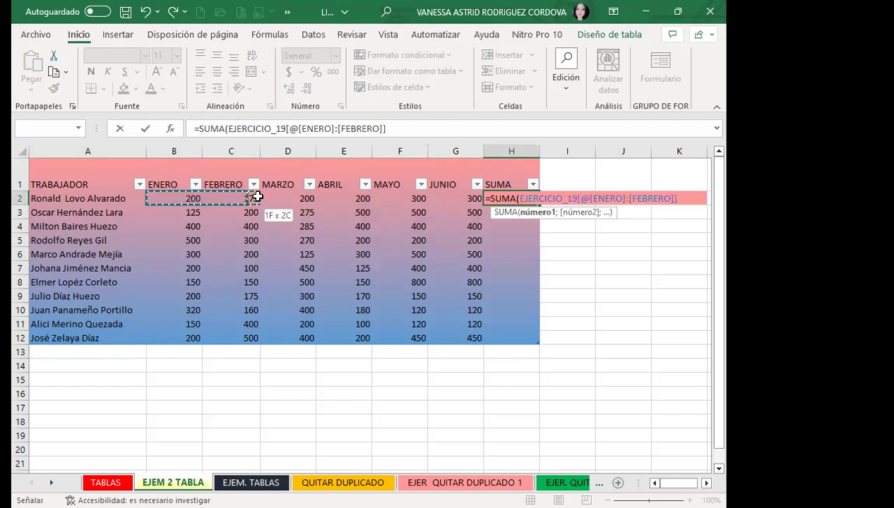
pyautogui.moveTo(452, 205); pyautogui.dragTo(458, 204)
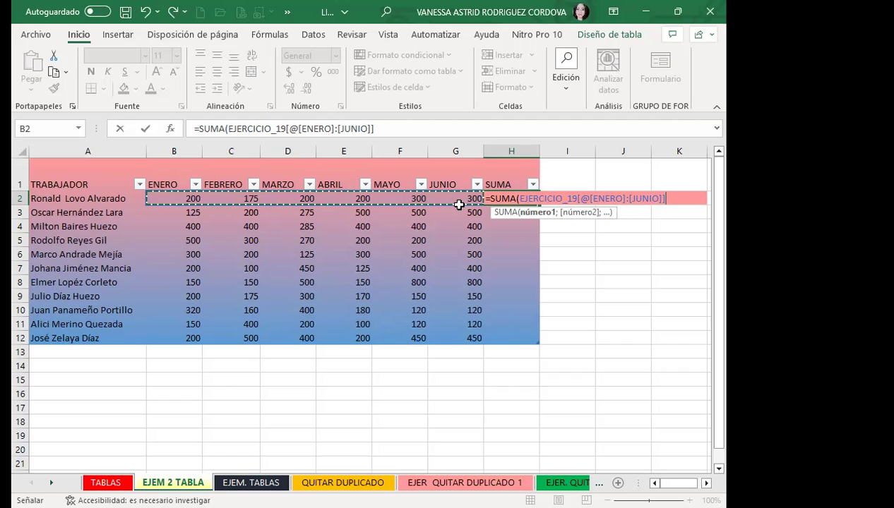
# Step: Commit the SUMA formula to fill column H, then check totals from 1375 down to 2200
pyautogui.press('Return')
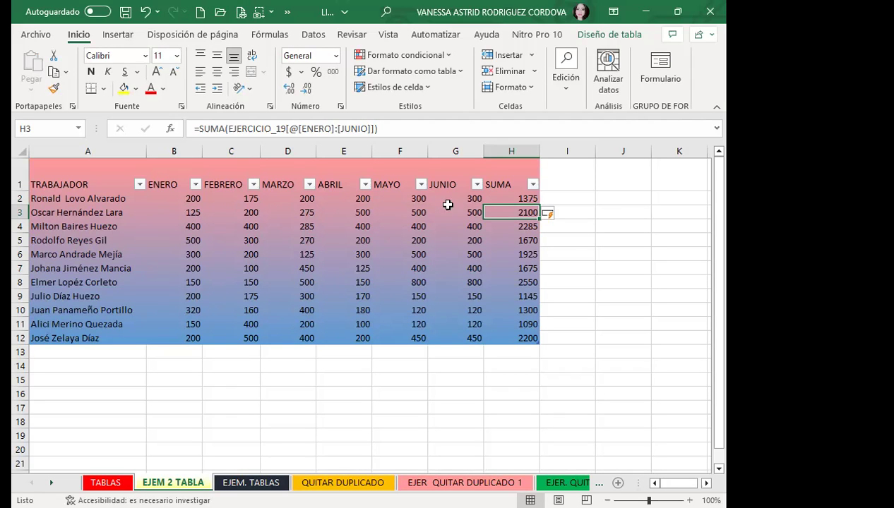
pyautogui.click(502, 229)
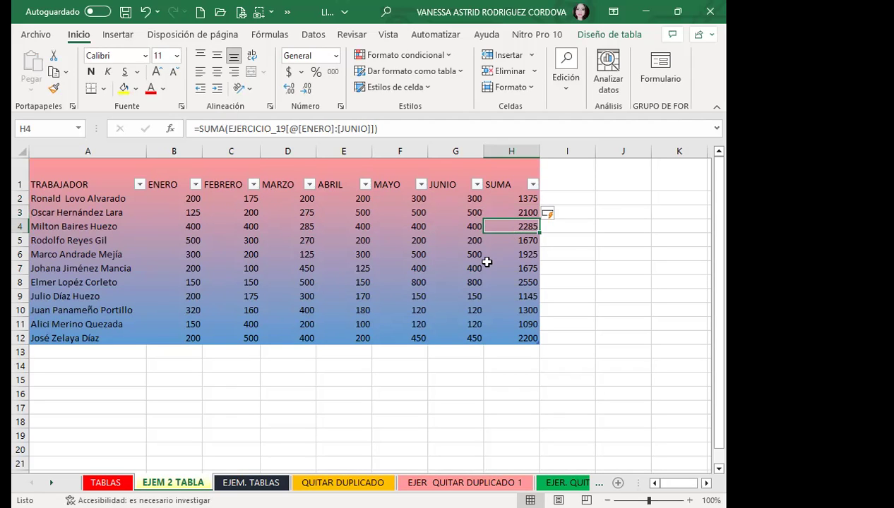
pyautogui.click(500, 241)
pyautogui.click(486, 254)
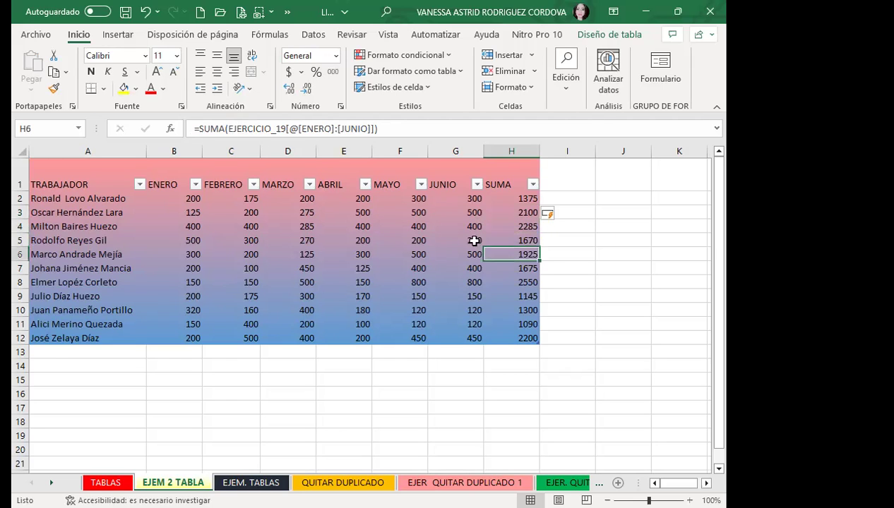
pyautogui.click(493, 283)
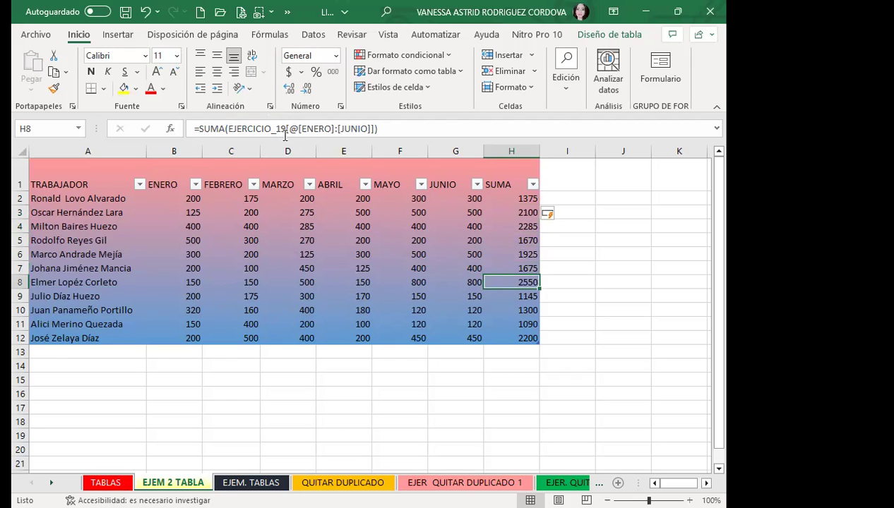
pyautogui.click(496, 309)
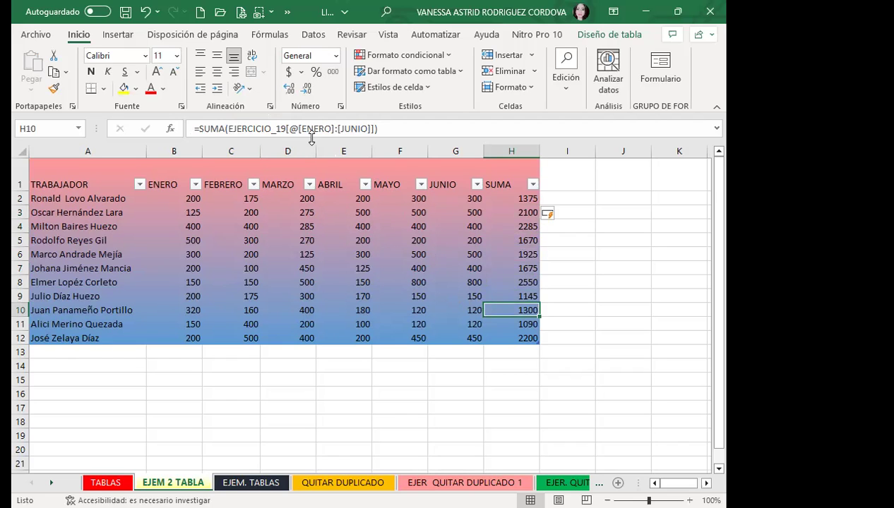
pyautogui.click(505, 326)
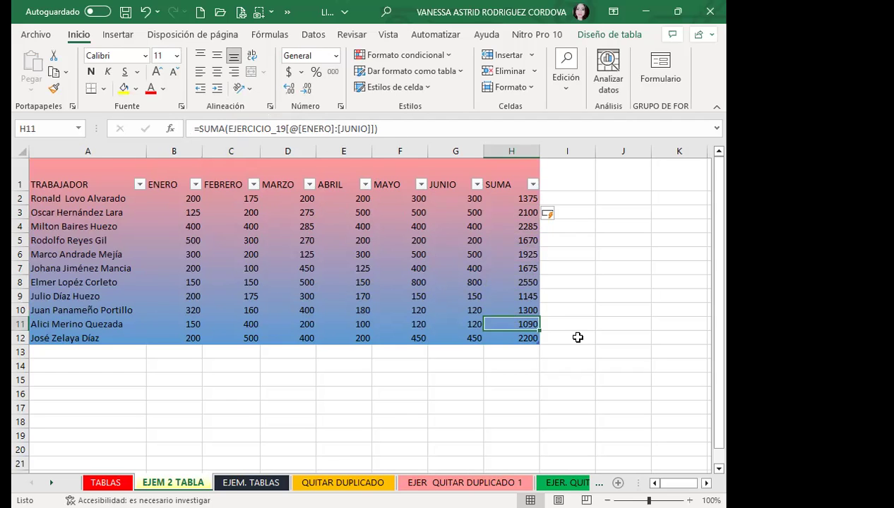
pyautogui.click(362, 283)
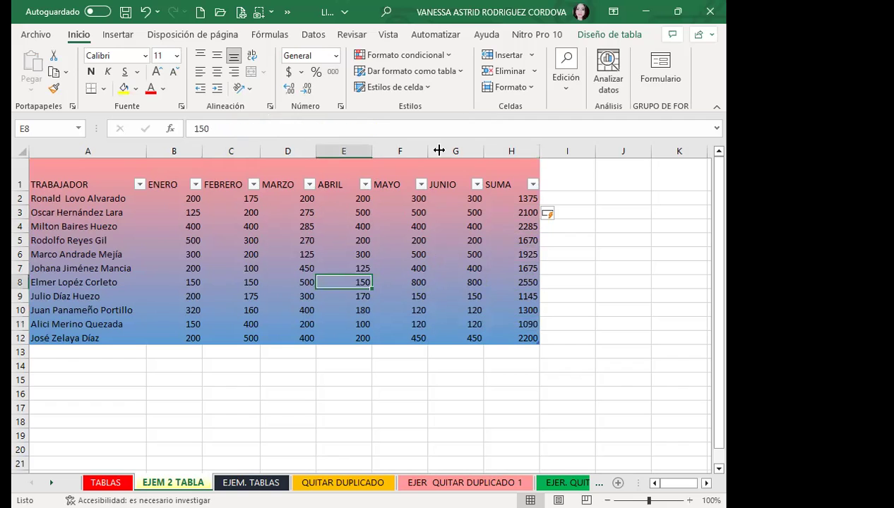
# Step: Turn on the table's Total row and show the ENERO average (Promedio)
pyautogui.click(586, 36)
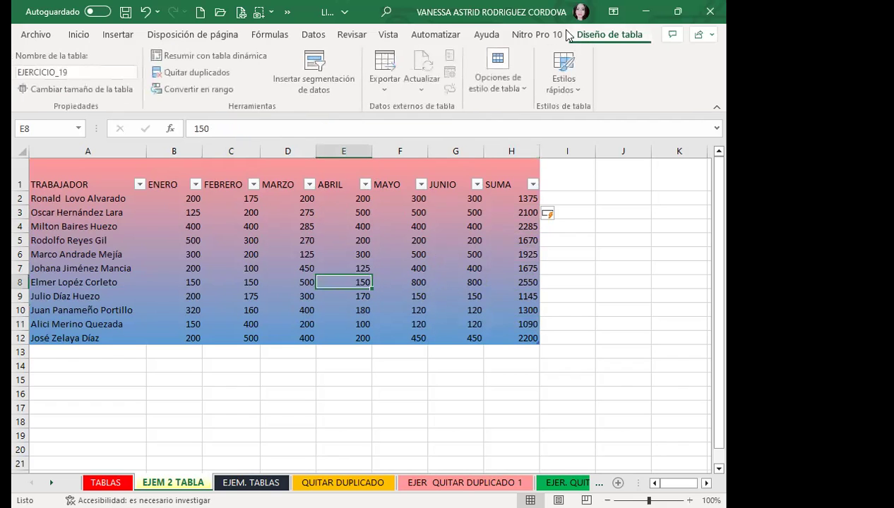
pyautogui.click(525, 85)
pyautogui.click(463, 139)
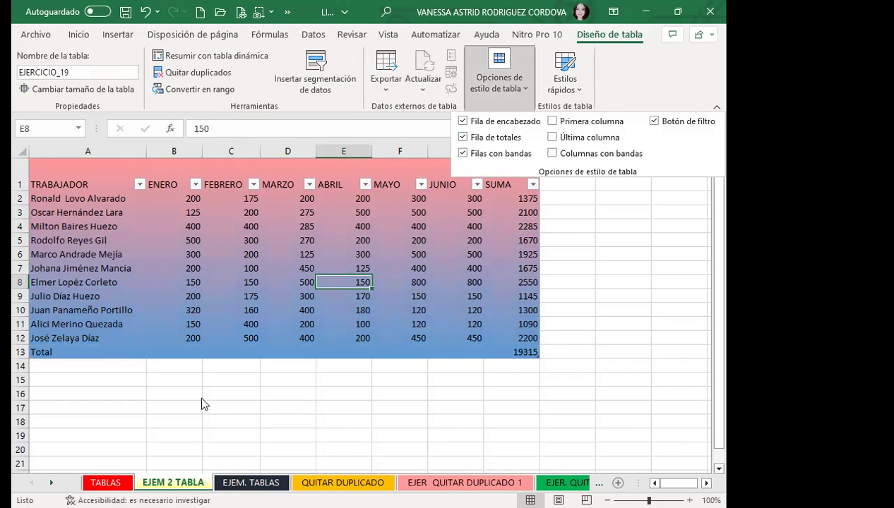
pyautogui.click(177, 350)
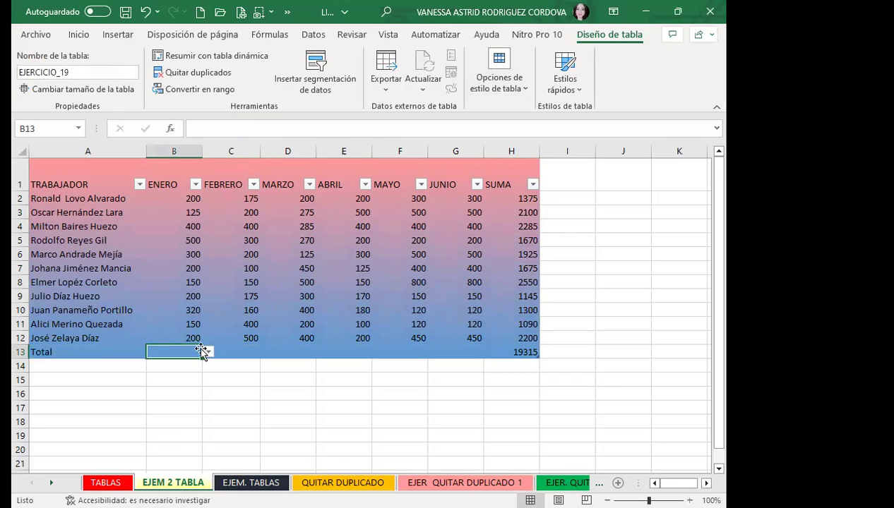
pyautogui.click(207, 352)
pyautogui.click(180, 370)
# Step: Set the FEBRERO total to Recuento and the MARZO total to Contar números
pyautogui.click(233, 349)
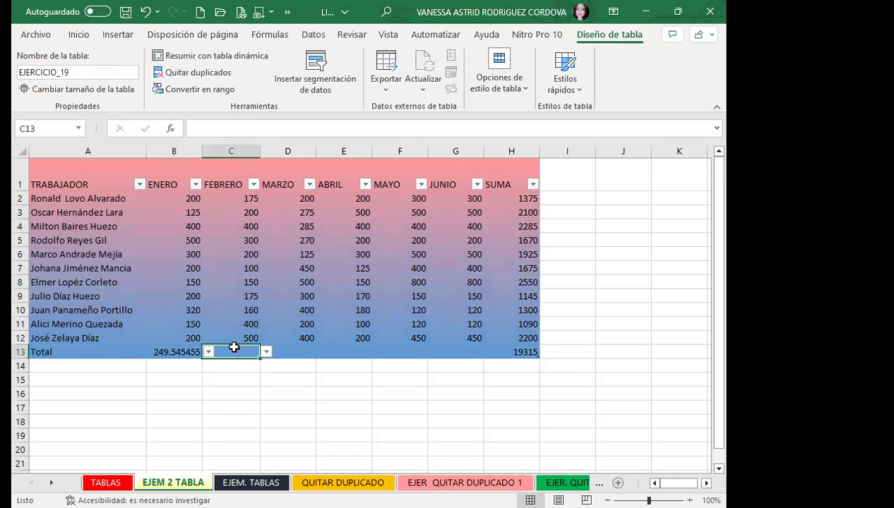
pyautogui.click(267, 352)
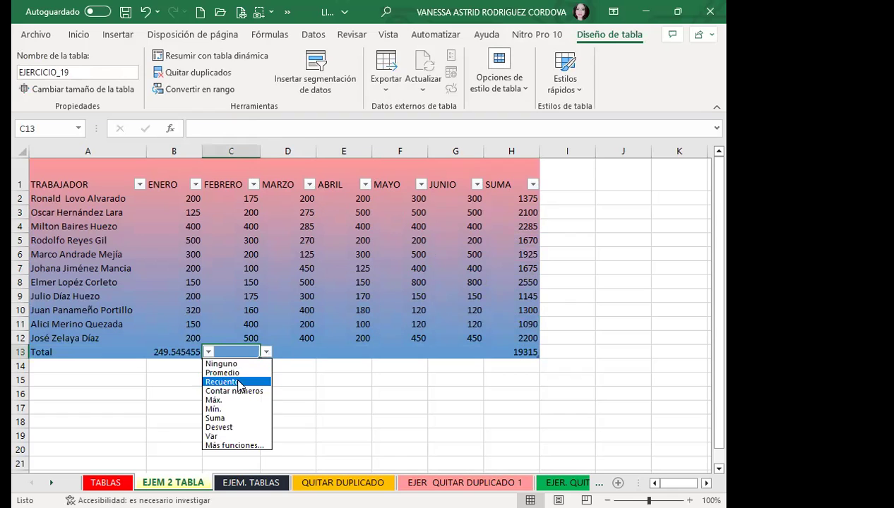
pyautogui.click(238, 382)
pyautogui.click(290, 347)
pyautogui.click(321, 352)
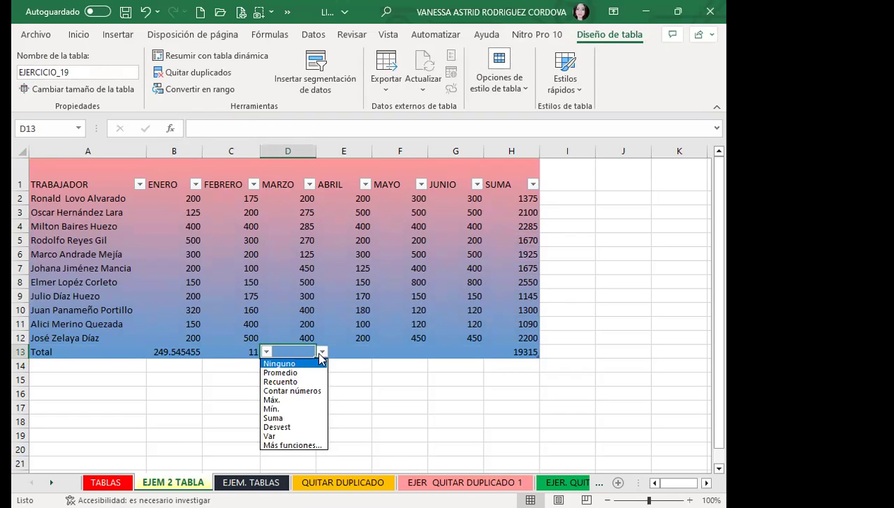
pyautogui.click(298, 394)
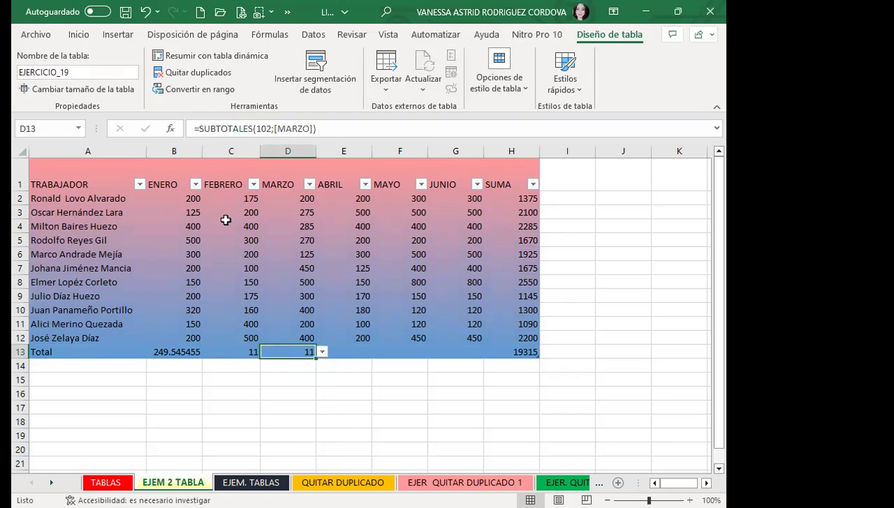
# Step: Set the ABRIL total to Máx. and the MAYO total to Mín
pyautogui.click(348, 353)
pyautogui.click(378, 352)
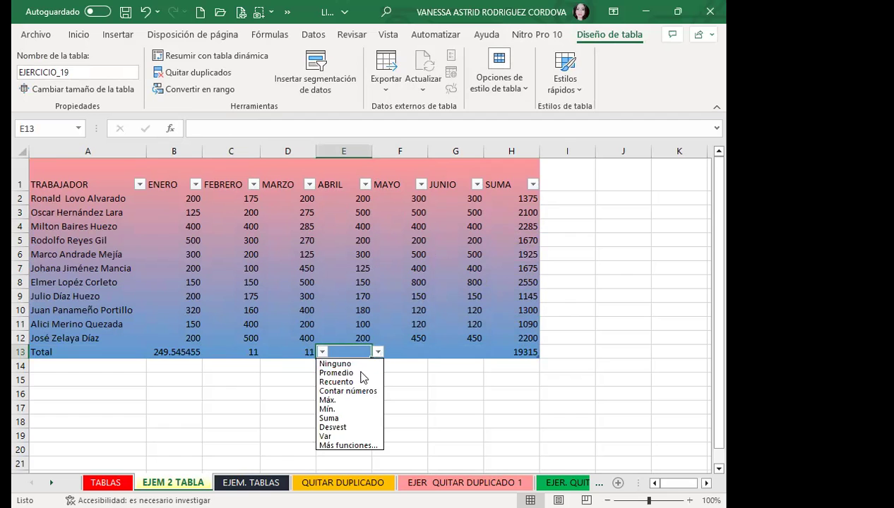
pyautogui.click(346, 401)
pyautogui.click(405, 351)
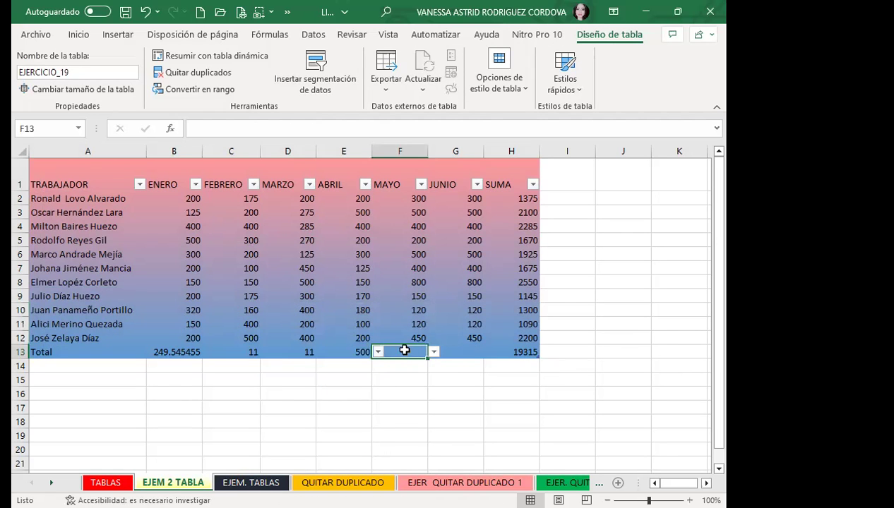
pyautogui.click(434, 352)
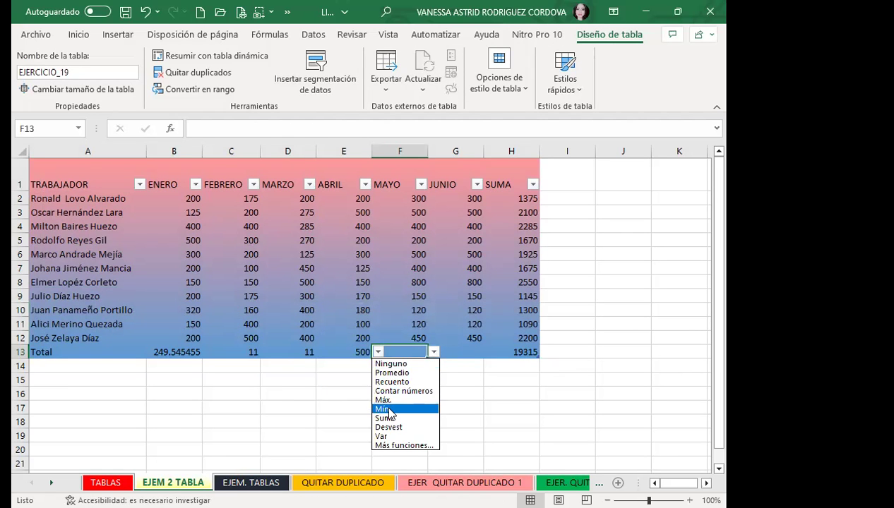
pyautogui.click(385, 409)
# Step: Set the JUNIO total to Suma
pyautogui.click(459, 351)
pyautogui.click(489, 352)
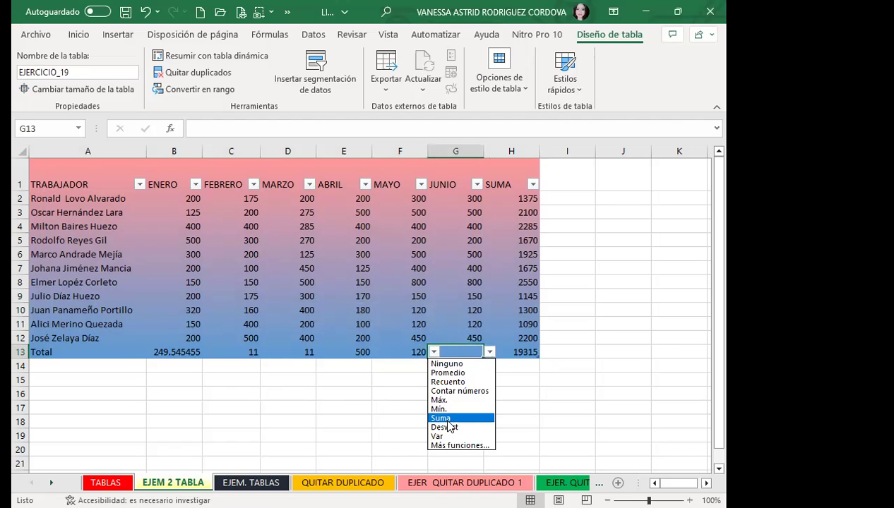
pyautogui.click(444, 419)
pyautogui.click(373, 406)
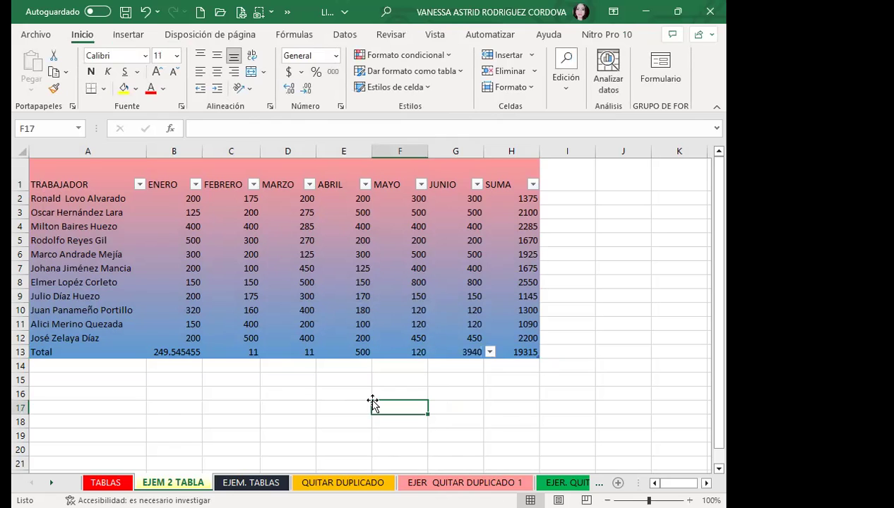
pyautogui.click(285, 255)
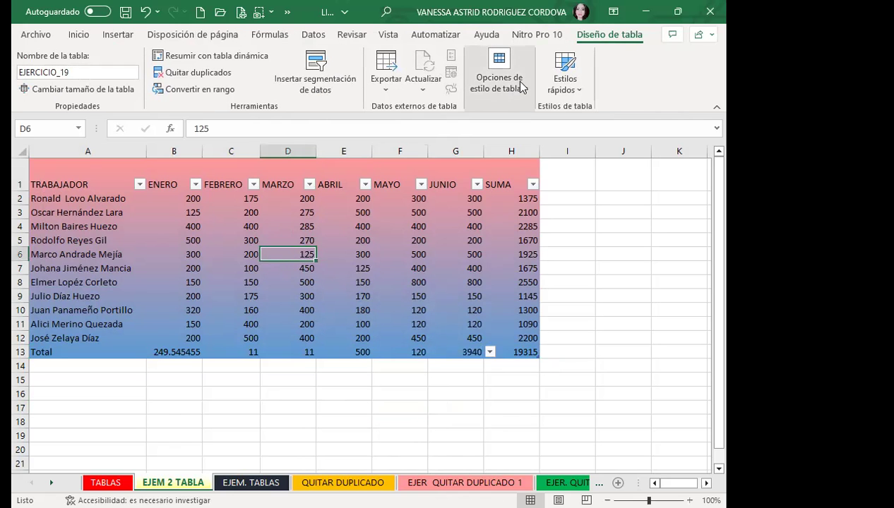
# Step: Apply the quick table style with a green header and light-blue banded rows
pyautogui.click(566, 88)
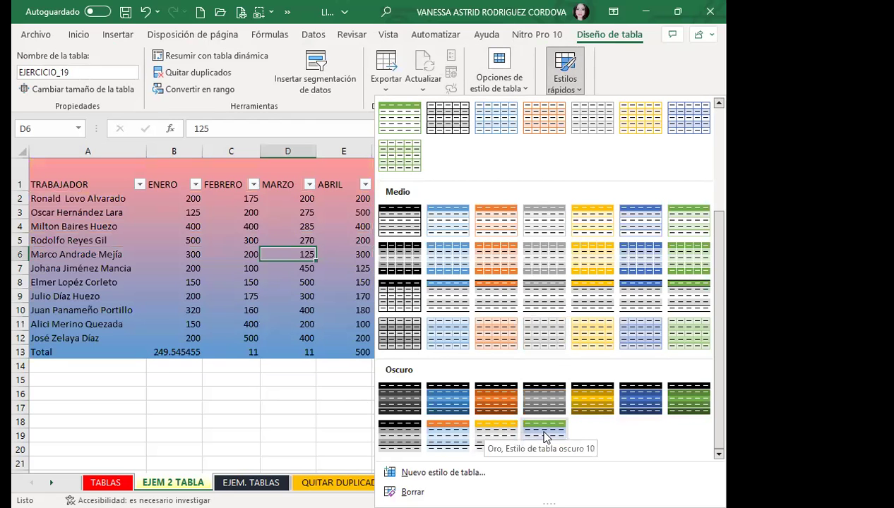
pyautogui.click(301, 309)
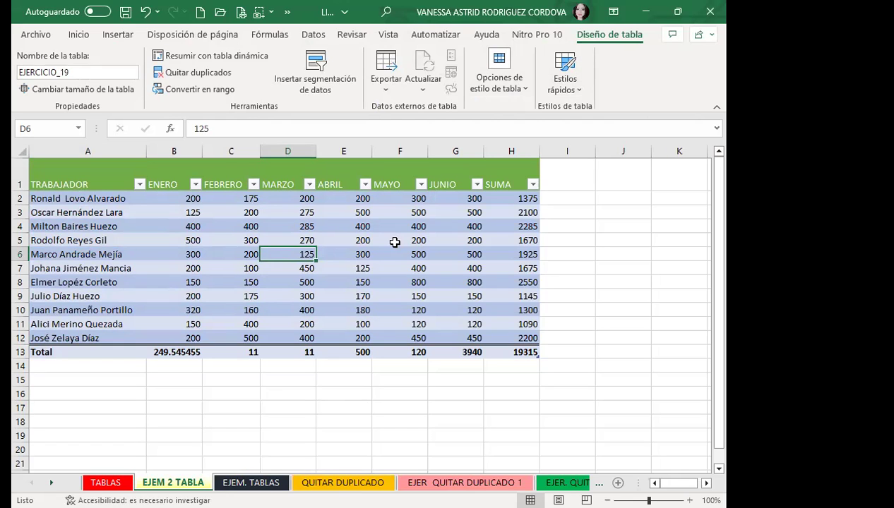
# Step: Check Primera columna and Última columna to bold the worker names and SUMA totals
pyautogui.click(518, 88)
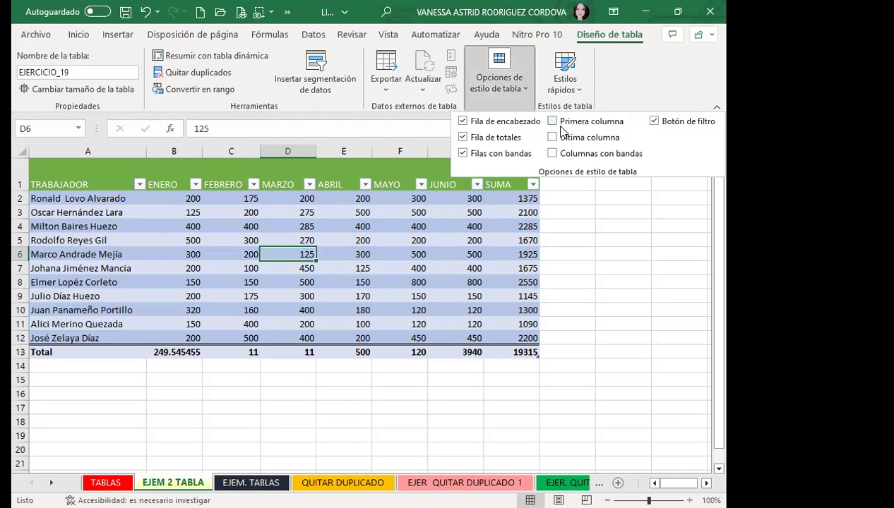
pyautogui.click(550, 122)
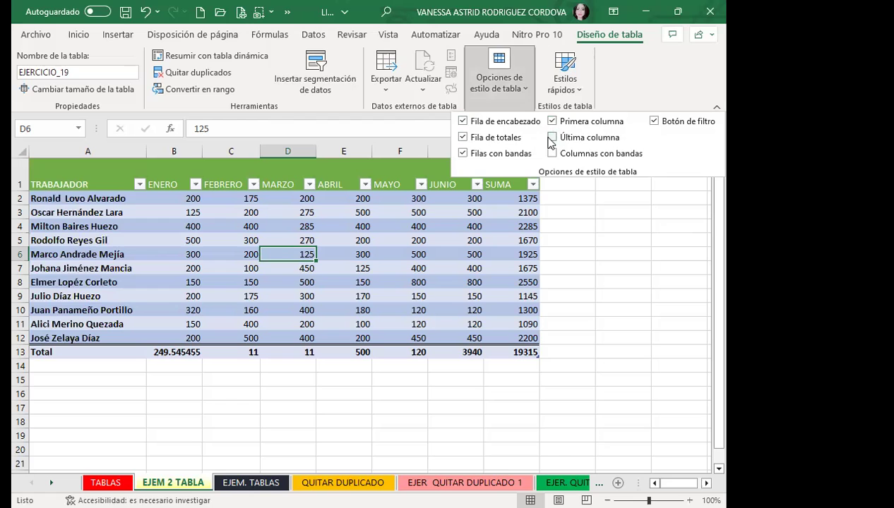
pyautogui.click(552, 138)
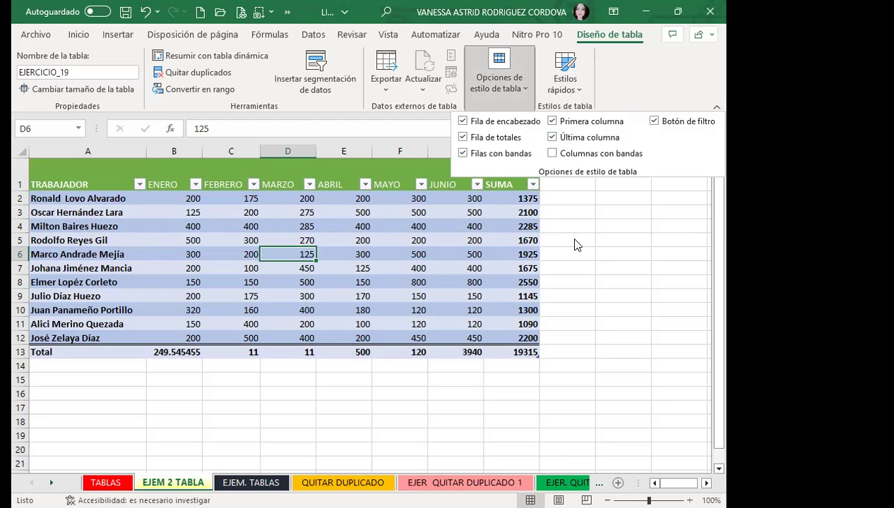
pyautogui.click(192, 200)
pyautogui.click(192, 199)
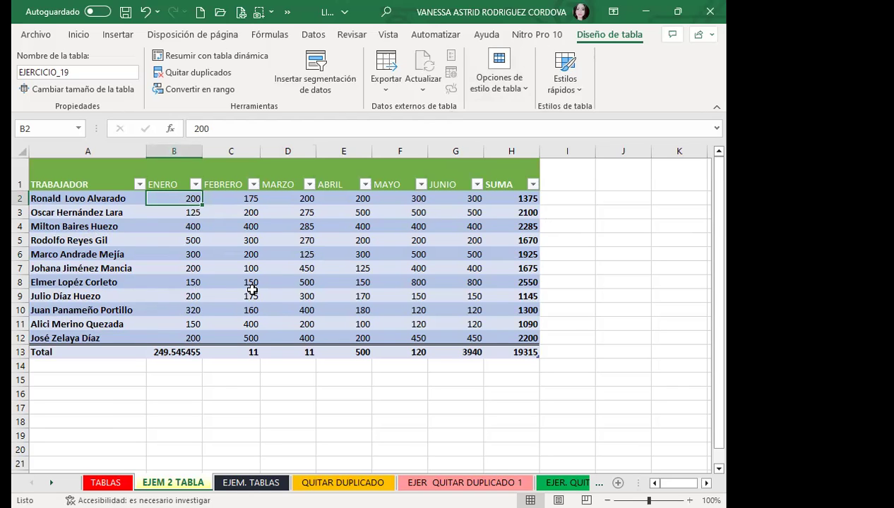
pyautogui.click(161, 348)
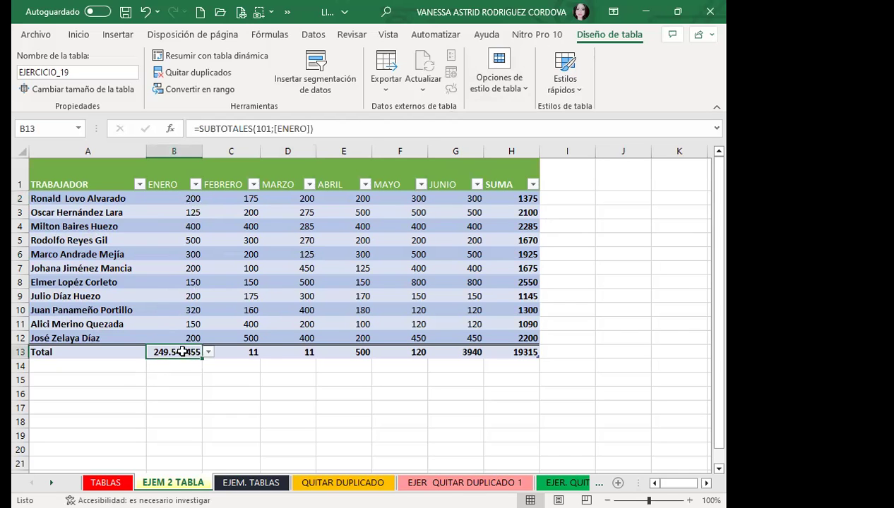
pyautogui.click(238, 352)
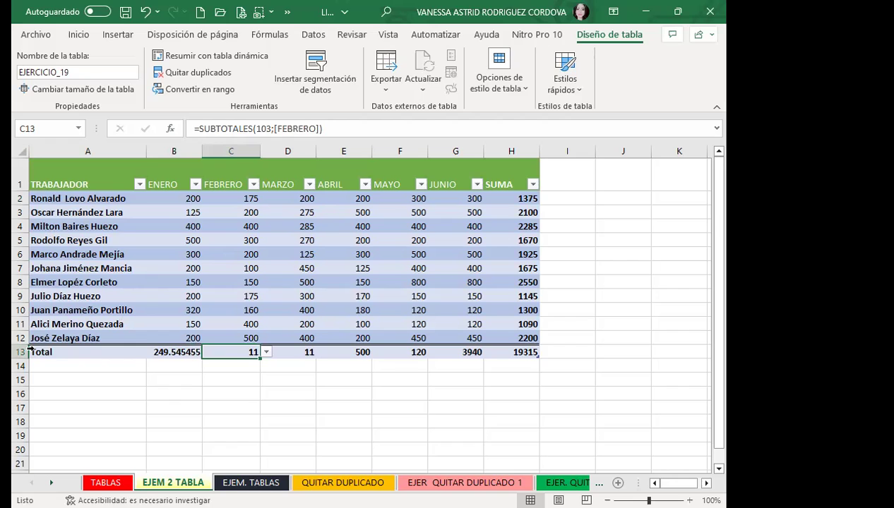
pyautogui.click(47, 349)
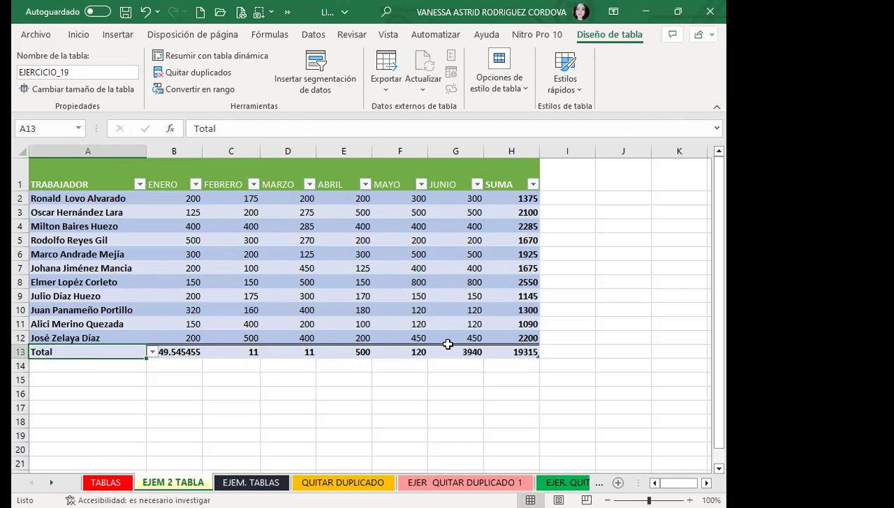
pyautogui.click(449, 345)
pyautogui.click(180, 351)
pyautogui.click(57, 350)
pyautogui.click(233, 351)
pyautogui.click(308, 352)
pyautogui.click(350, 355)
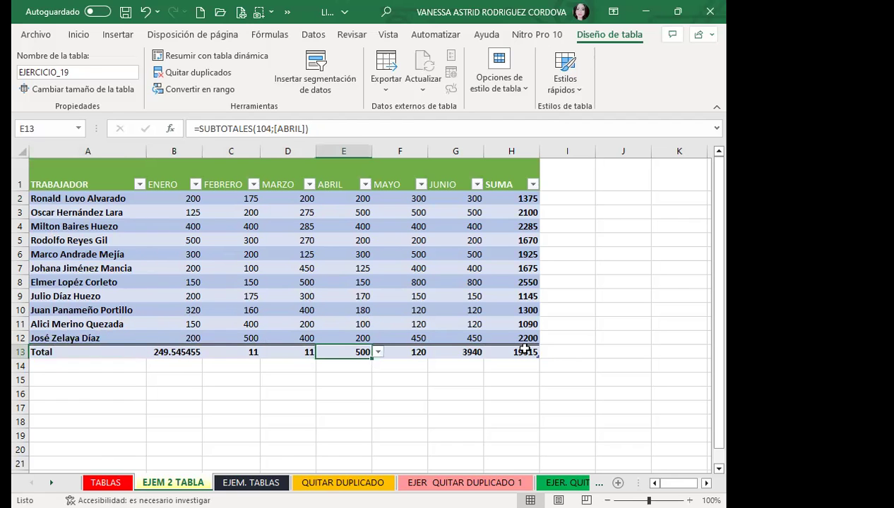
pyautogui.click(544, 336)
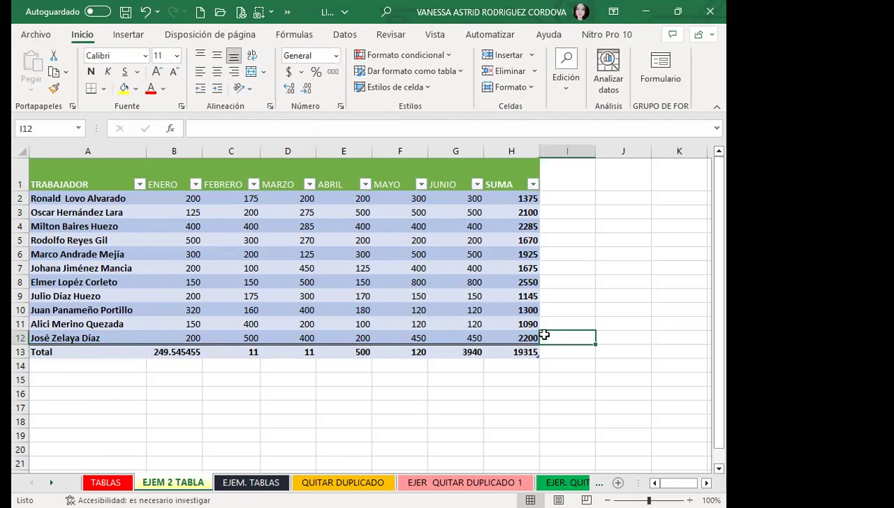
pyautogui.click(25, 324)
pyautogui.click(506, 54)
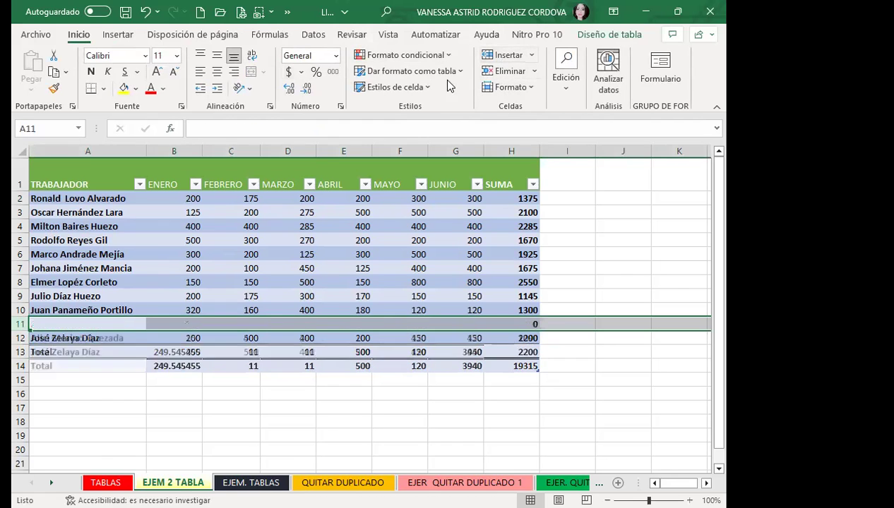
pyautogui.click(240, 305)
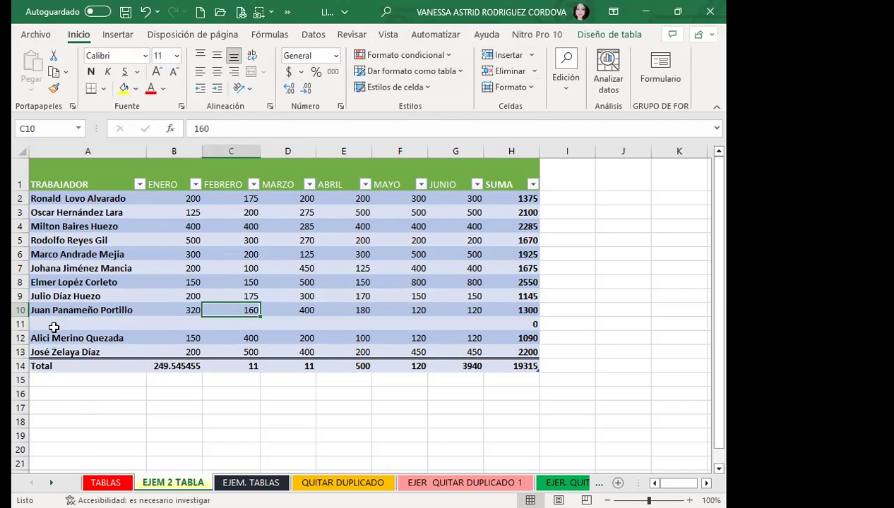
pyautogui.click(117, 324)
pyautogui.click(523, 323)
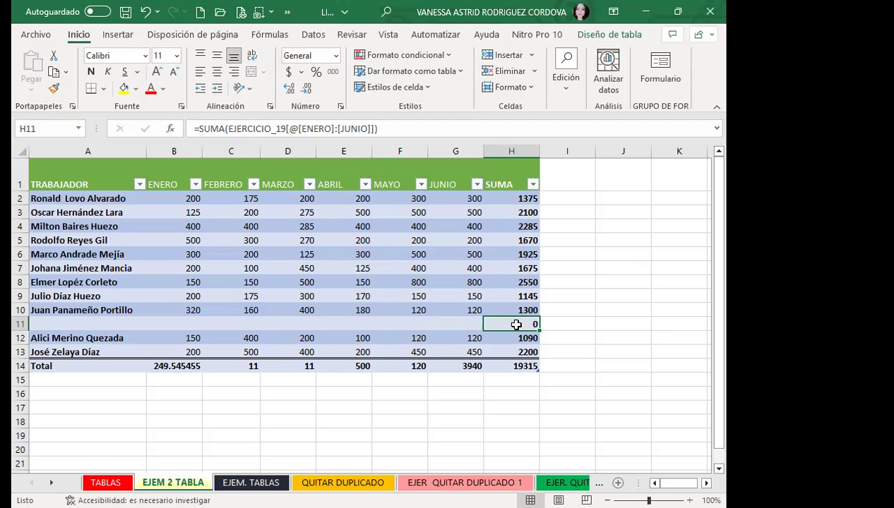
pyautogui.click(450, 321)
pyautogui.click(230, 324)
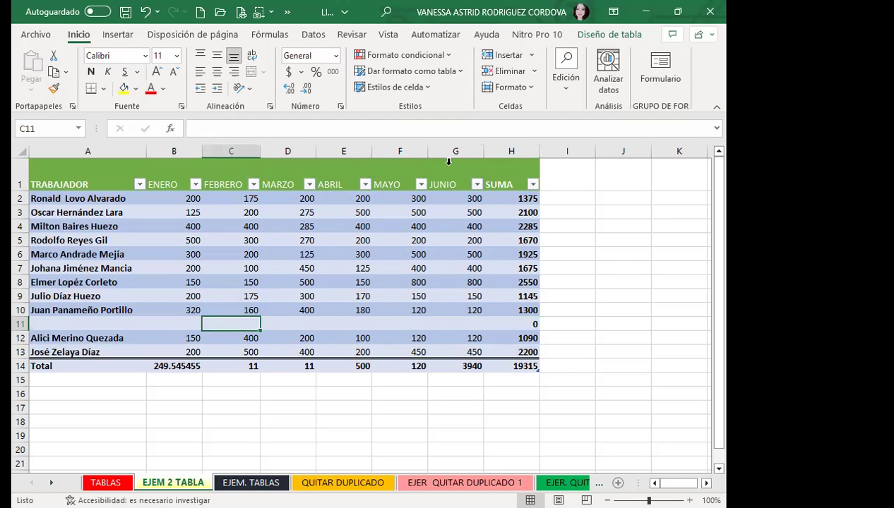
pyautogui.hotkey('ctrl', '-')
pyautogui.click(609, 34)
pyautogui.click(344, 240)
# Step: Insert slicers for the TRABAJADOR and SUMA columns
pyautogui.click(315, 71)
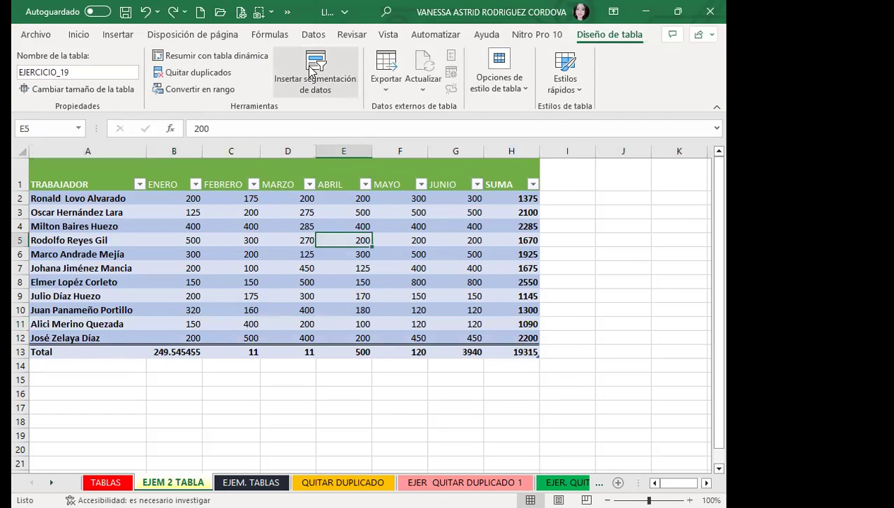
pyautogui.click(458, 150)
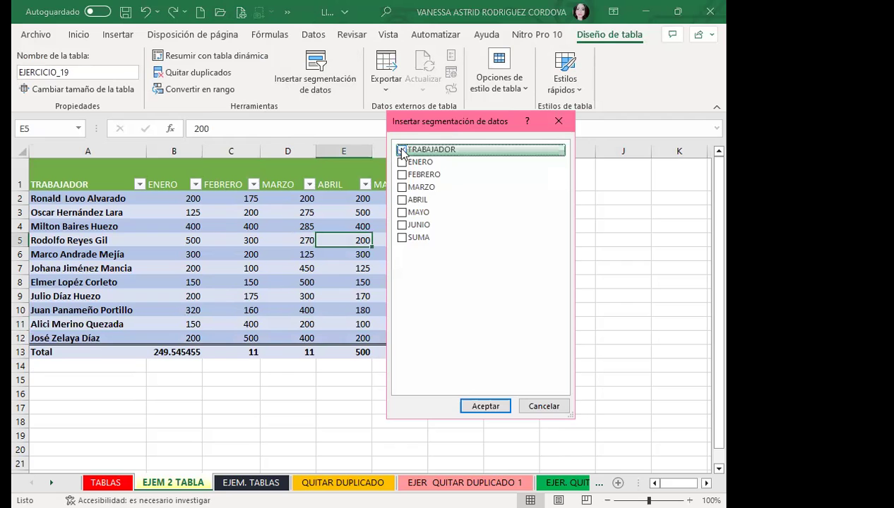
pyautogui.click(411, 240)
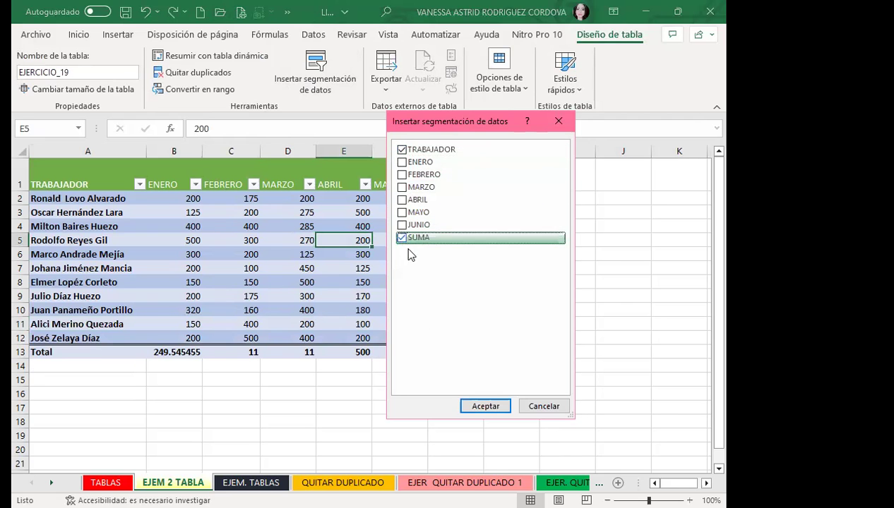
pyautogui.click(485, 406)
# Step: Place the TRABAJADOR slicer over columns I–K with the SUMA slicer beside it
pyautogui.moveTo(408, 253); pyautogui.dragTo(663, 208)
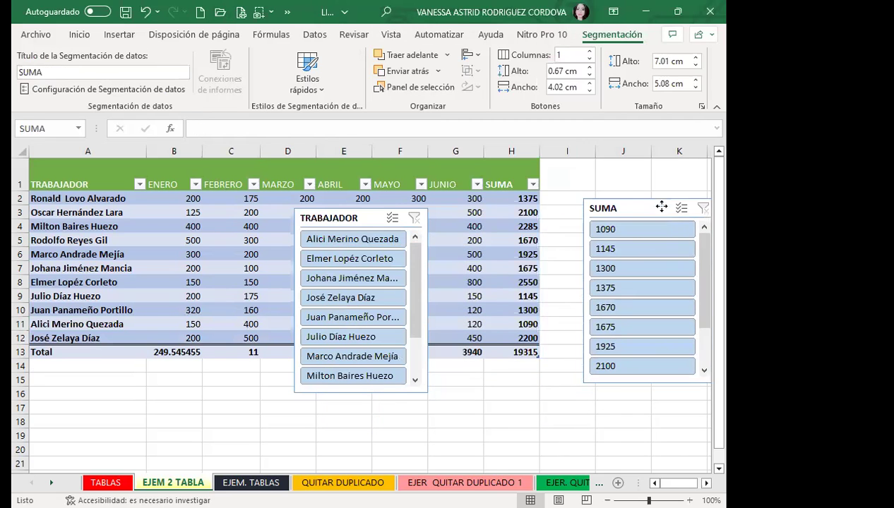
pyautogui.hscroll(5, 641, 420)
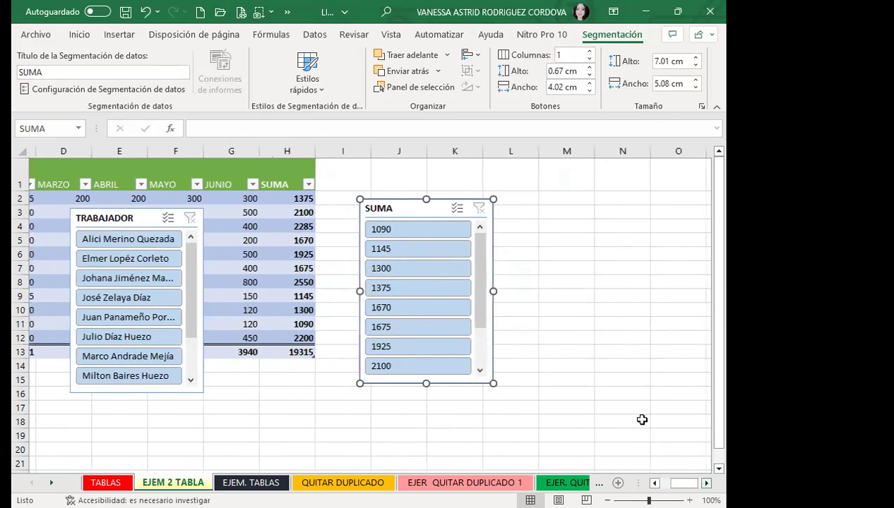
pyautogui.moveTo(370, 212); pyautogui.dragTo(582, 219)
pyautogui.moveTo(75, 219)
pyautogui.mouseDown()
pyautogui.moveTo(372, 207)
pyautogui.moveTo(370, 199)
pyautogui.mouseUp()
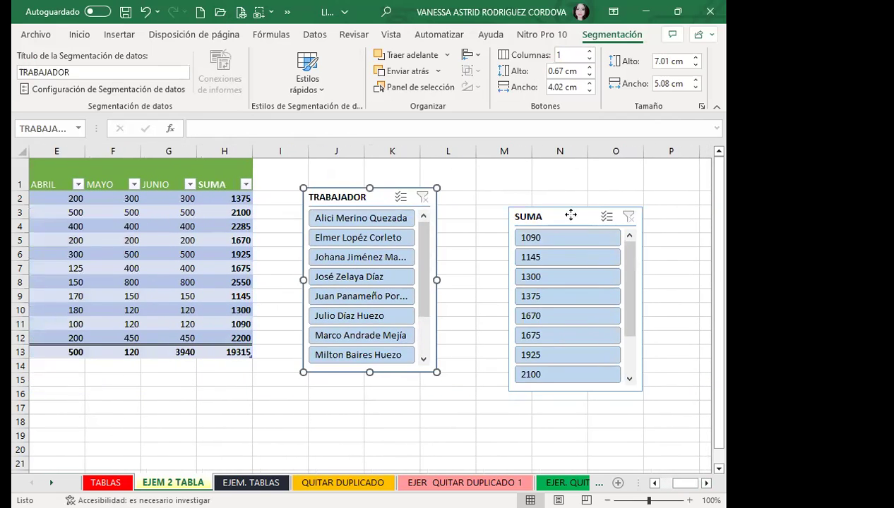
pyautogui.moveTo(570, 213); pyautogui.dragTo(523, 186)
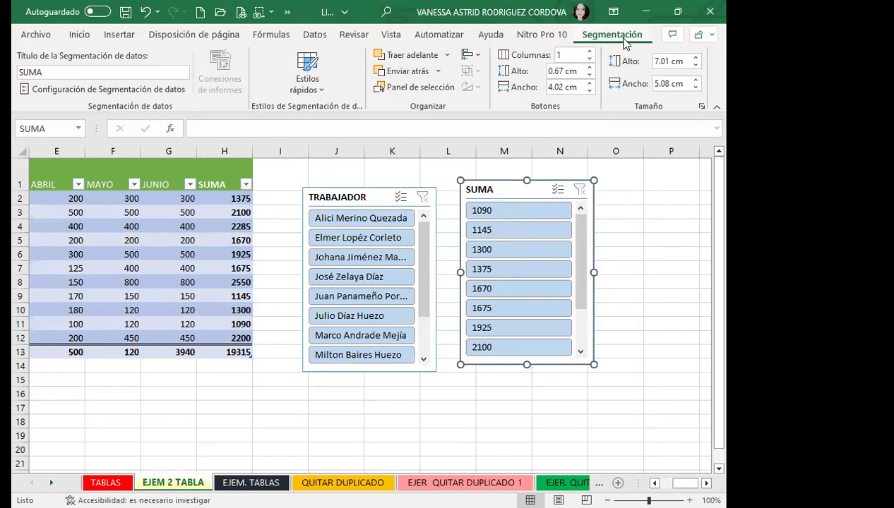
pyautogui.click(343, 188)
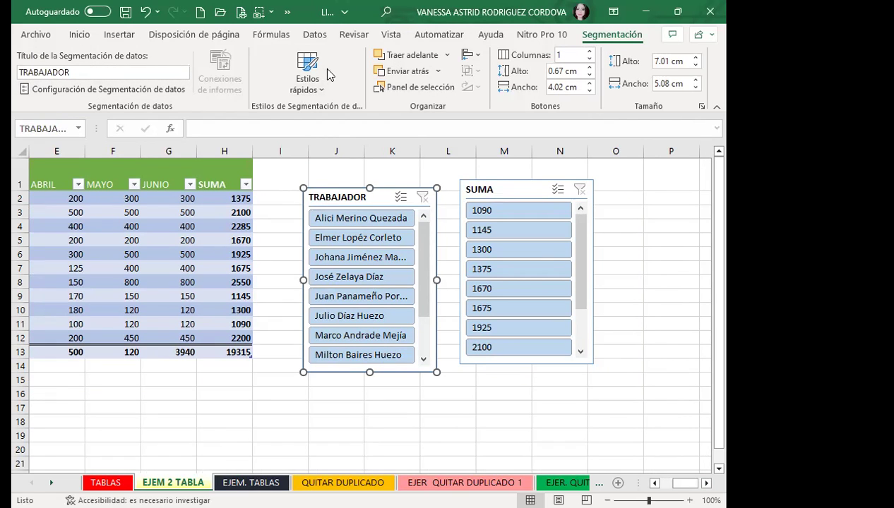
# Step: Try green and blue styles on the TRABAJADOR slicer and filter SUMA to 1145
pyautogui.click(316, 95)
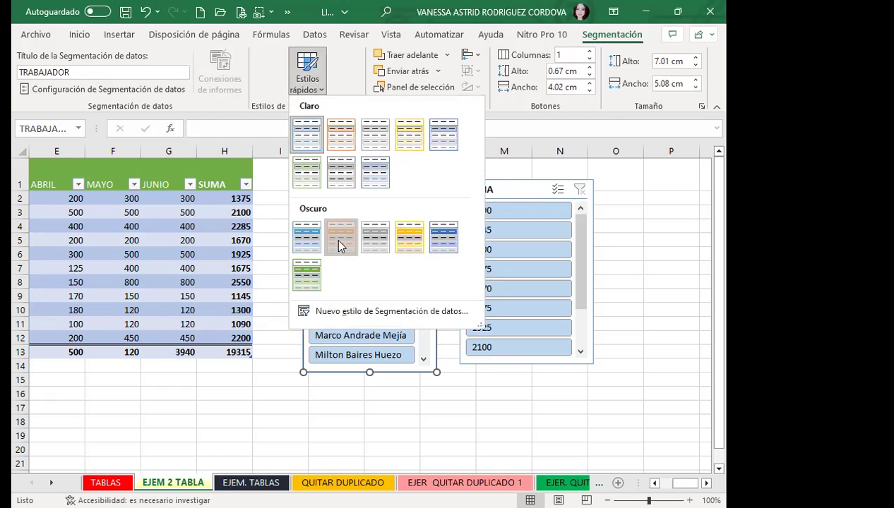
pyautogui.click(335, 238)
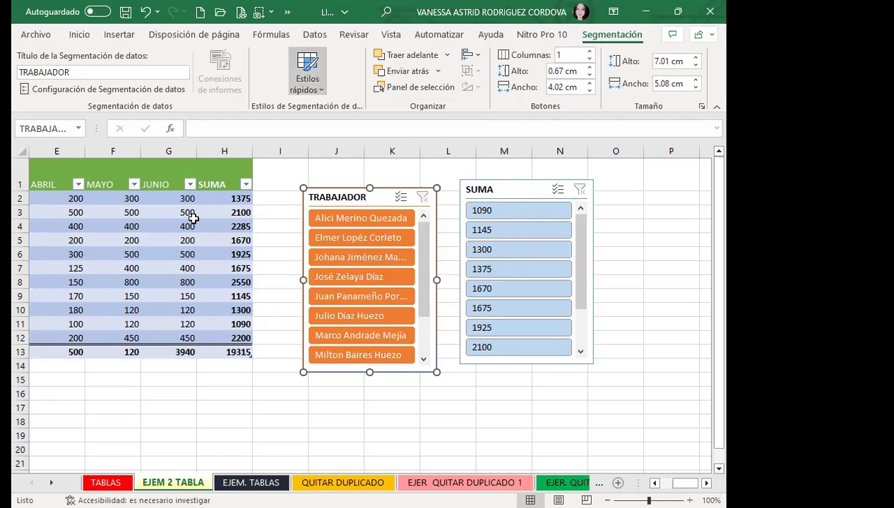
pyautogui.click(535, 231)
pyautogui.click(317, 96)
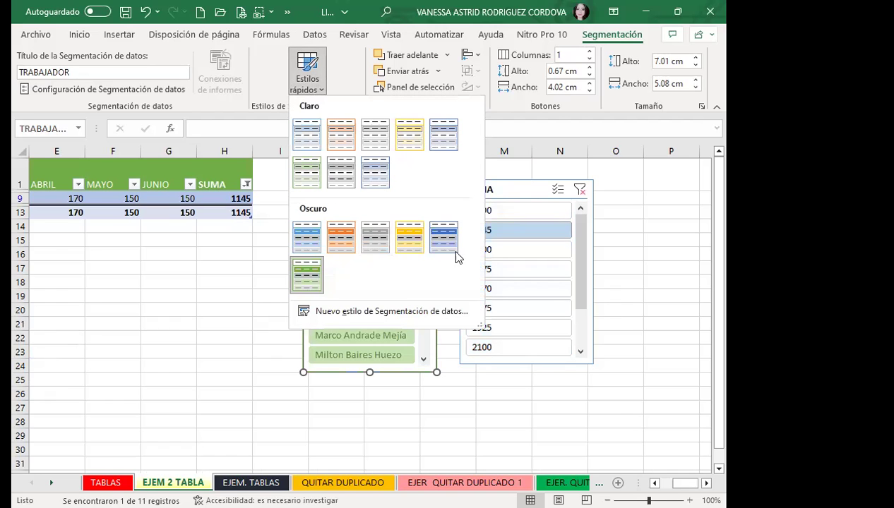
pyautogui.click(455, 240)
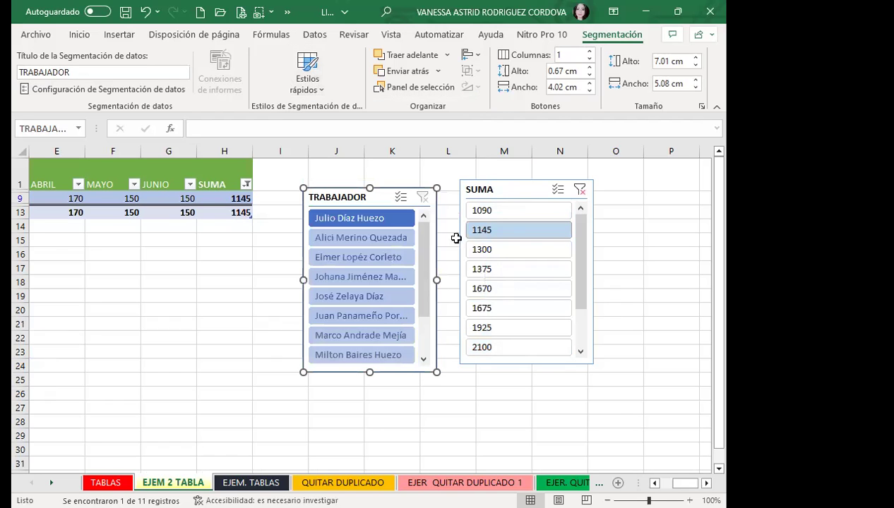
# Step: Apply the dark green style to TRABAJADOR and the dark grey style to SUMA
pyautogui.click(318, 89)
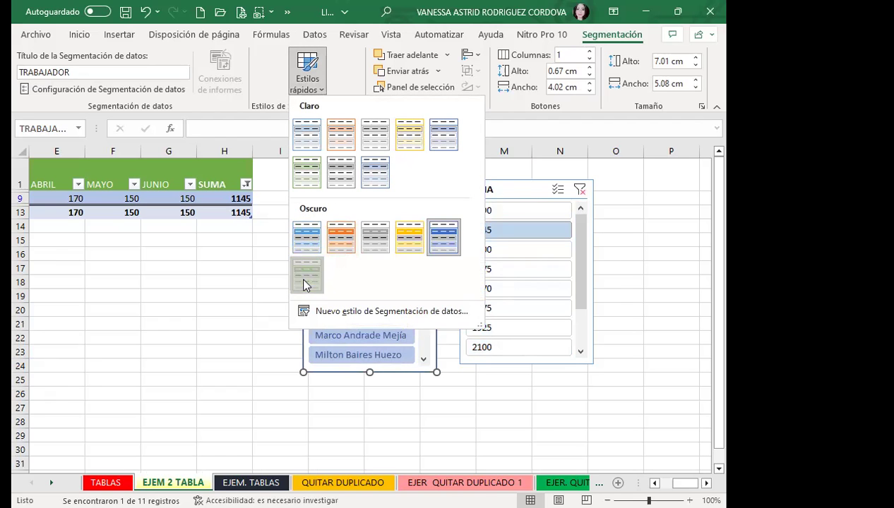
pyautogui.click(306, 277)
pyautogui.click(520, 190)
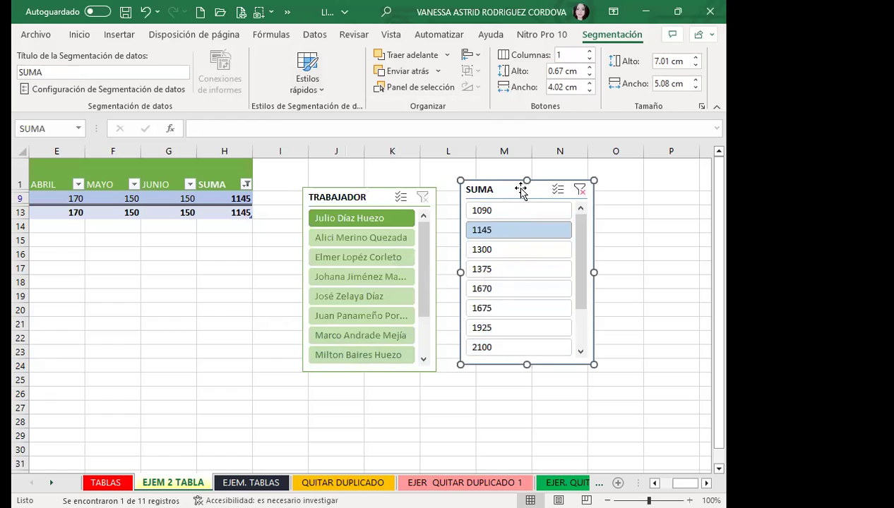
pyautogui.click(307, 78)
pyautogui.click(443, 248)
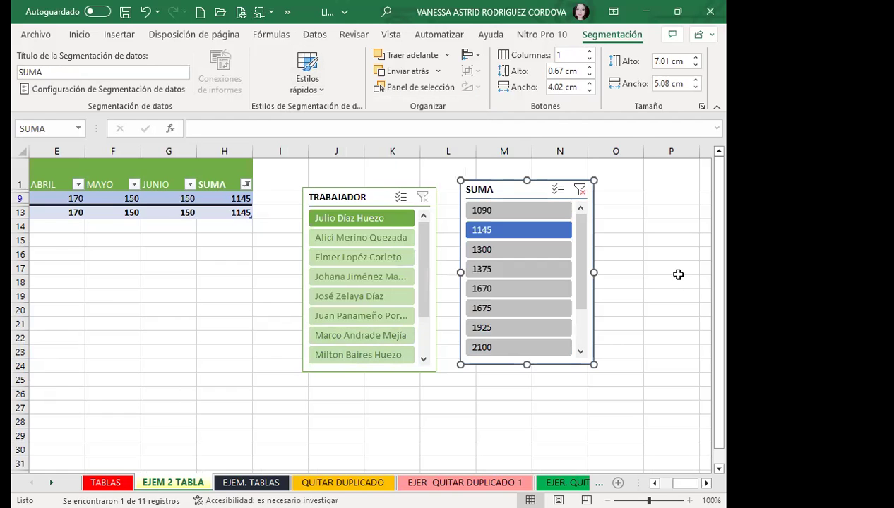
pyautogui.click(621, 280)
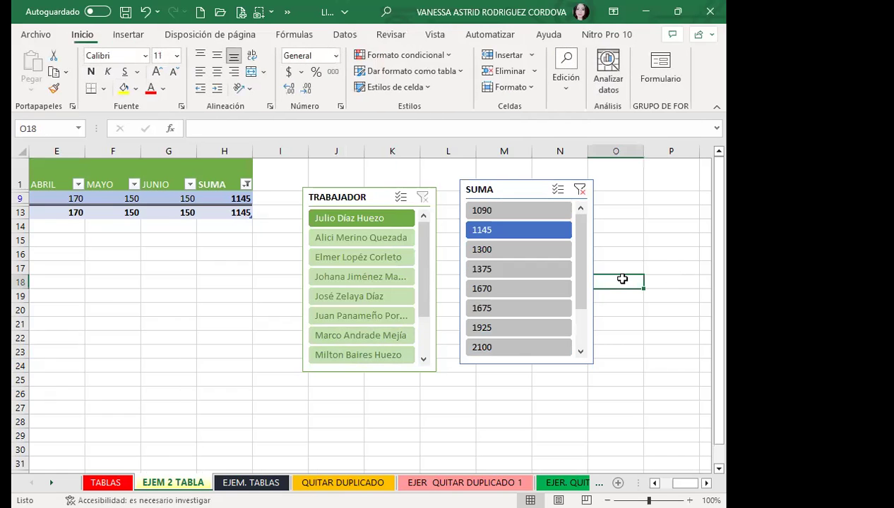
# Step: Filter SUMA to 1300 and look through the slicer alignment options
pyautogui.click(493, 250)
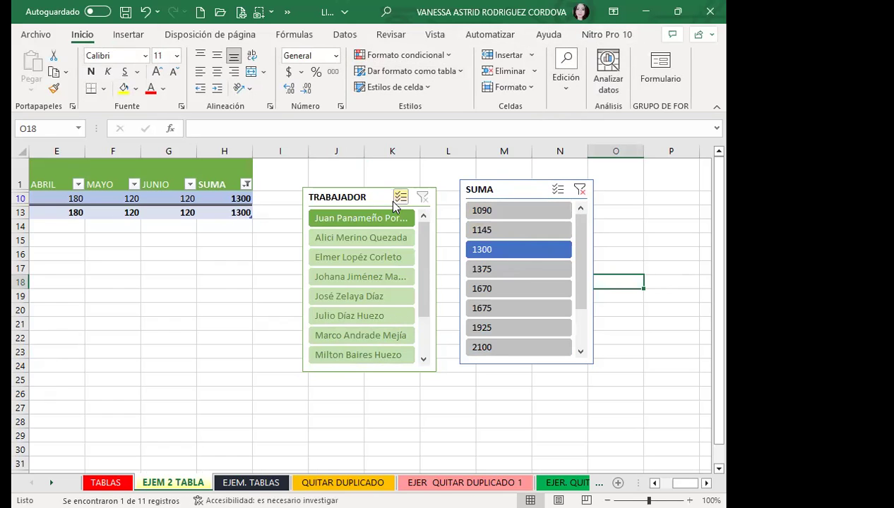
pyautogui.click(361, 199)
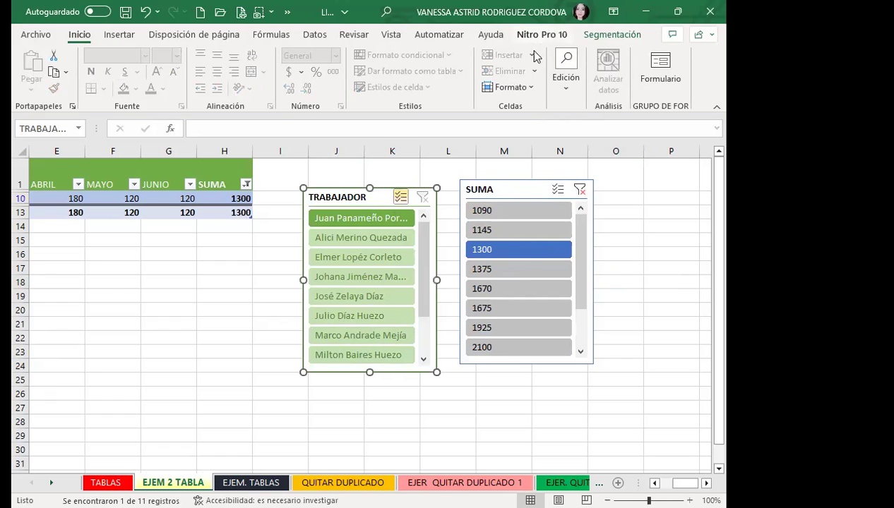
pyautogui.click(612, 34)
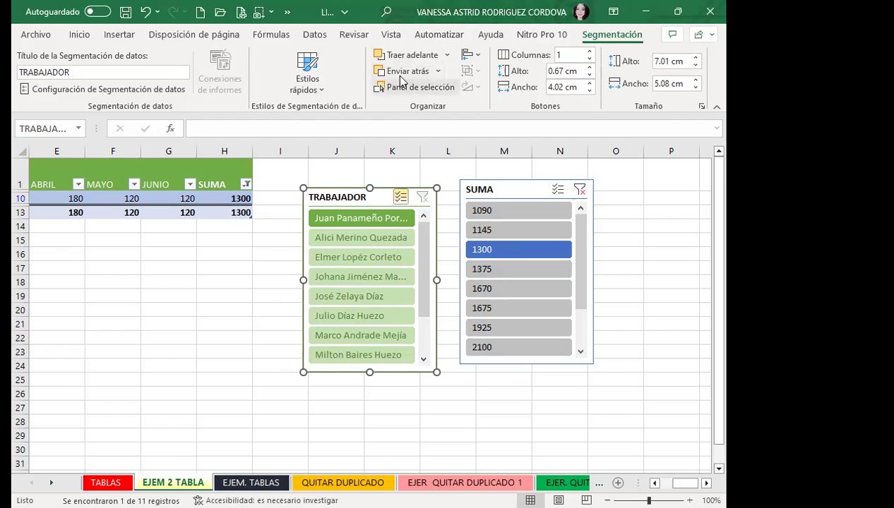
pyautogui.click(479, 56)
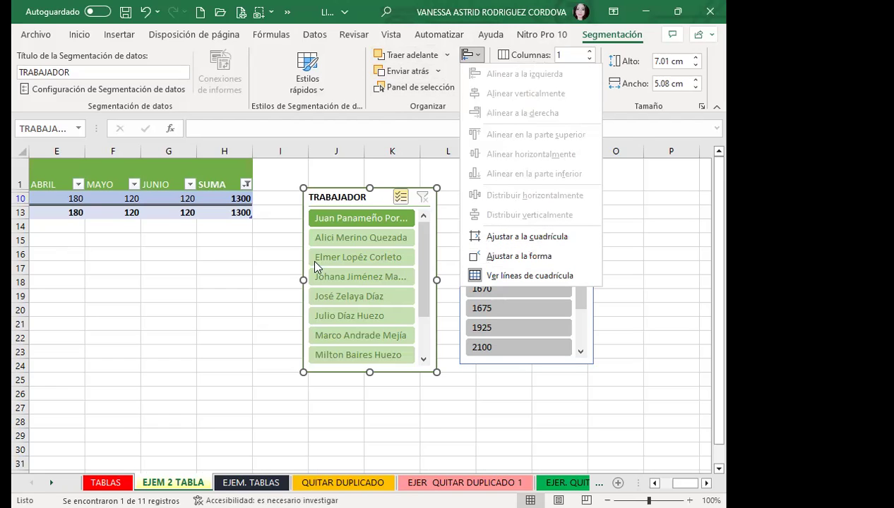
pyautogui.click(355, 259)
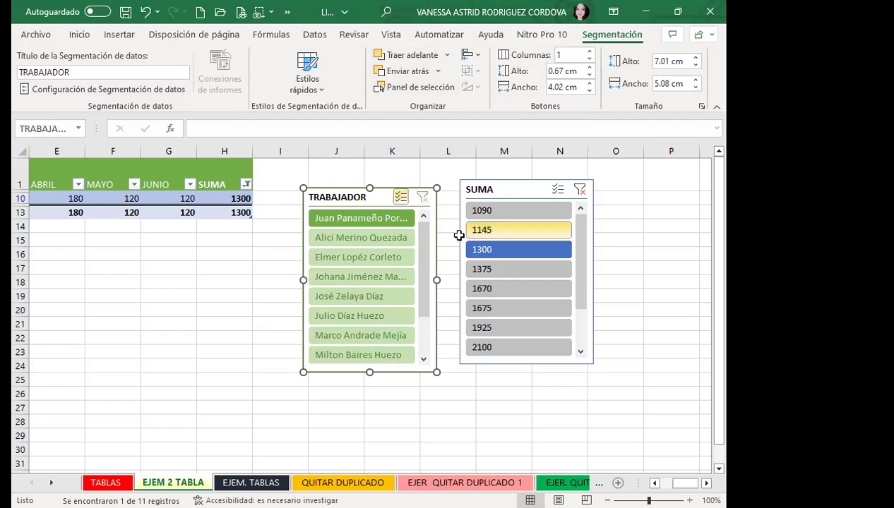
# Step: Combine worker selections with SUMA values 1145, 1375 and 2100
pyautogui.click(344, 220)
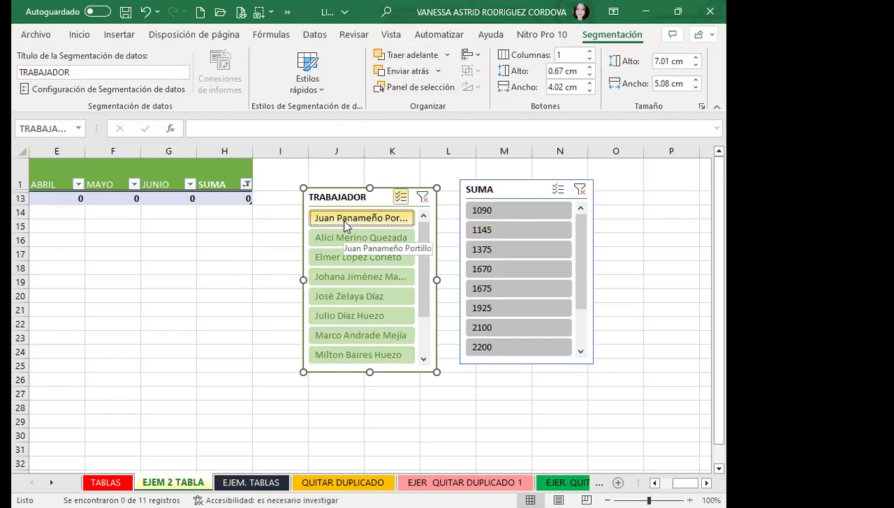
pyautogui.click(339, 238)
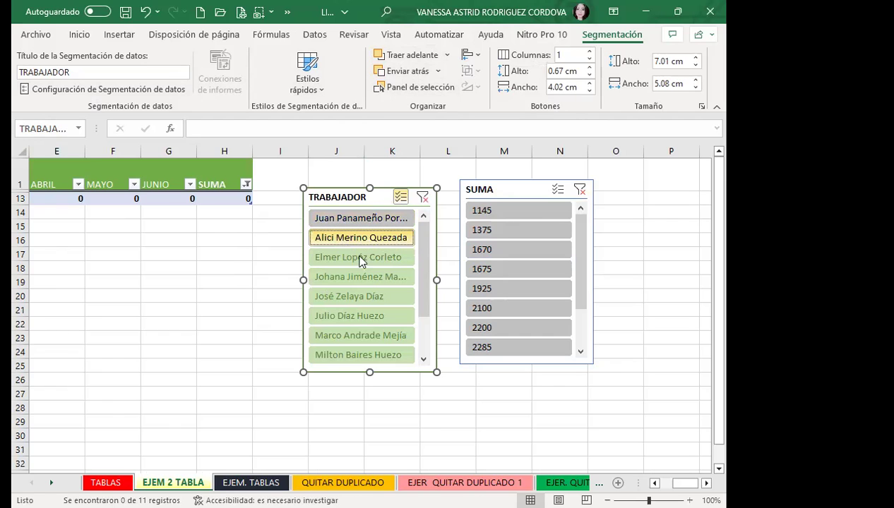
pyautogui.click(489, 212)
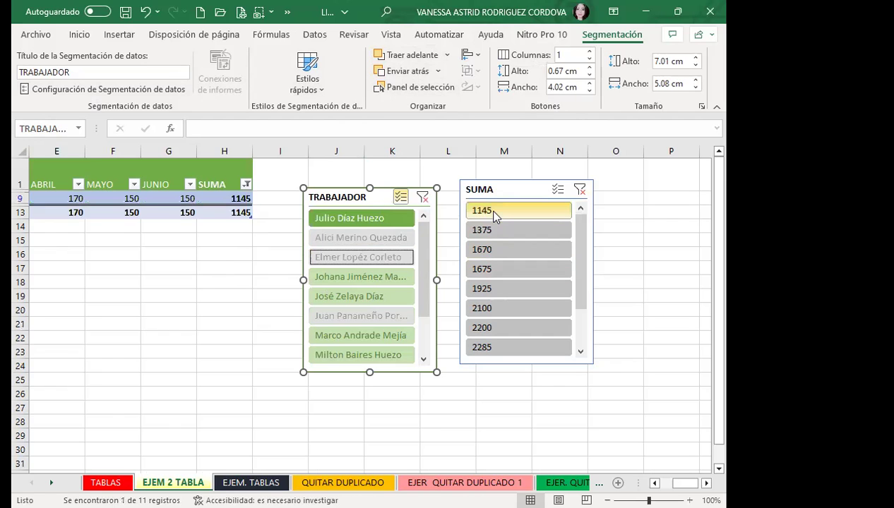
pyautogui.click(376, 239)
pyautogui.click(492, 249)
pyautogui.click(341, 277)
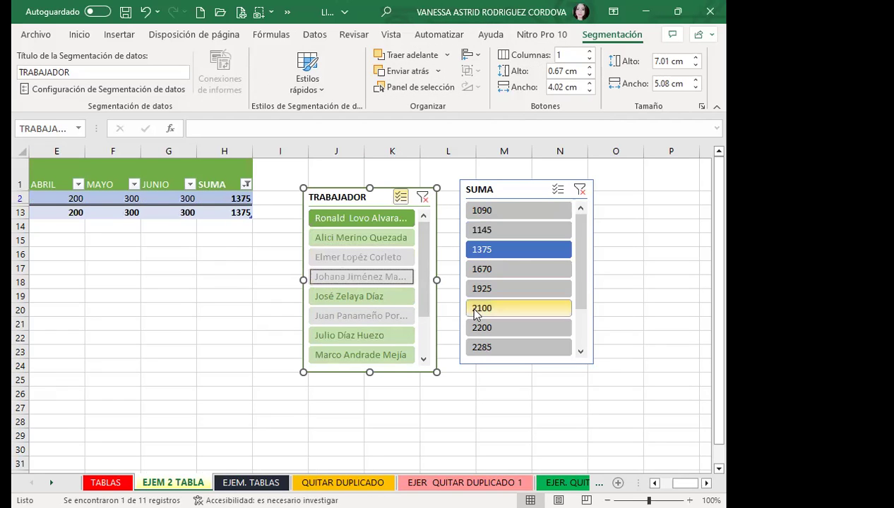
pyautogui.click(474, 309)
# Step: Combine more workers with SUMA values 2285, 1925 and 1675, then clear the SUMA filter
pyautogui.click(332, 336)
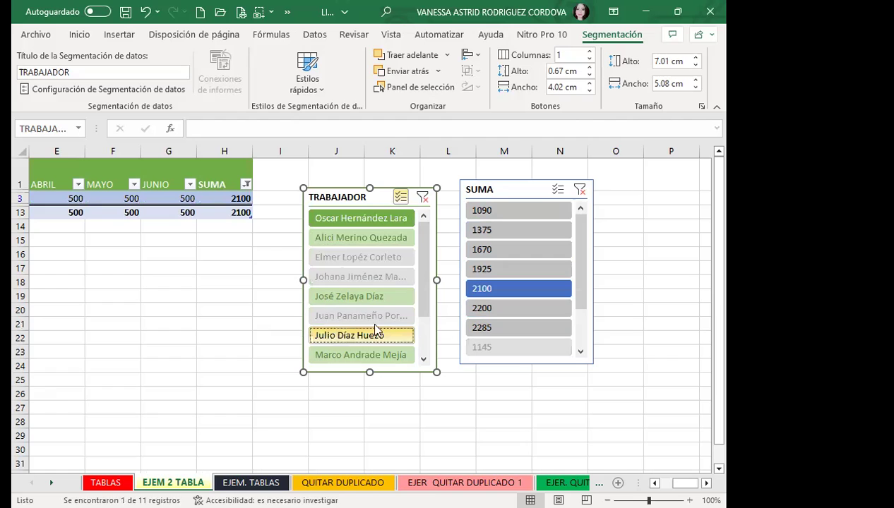
pyautogui.click(492, 329)
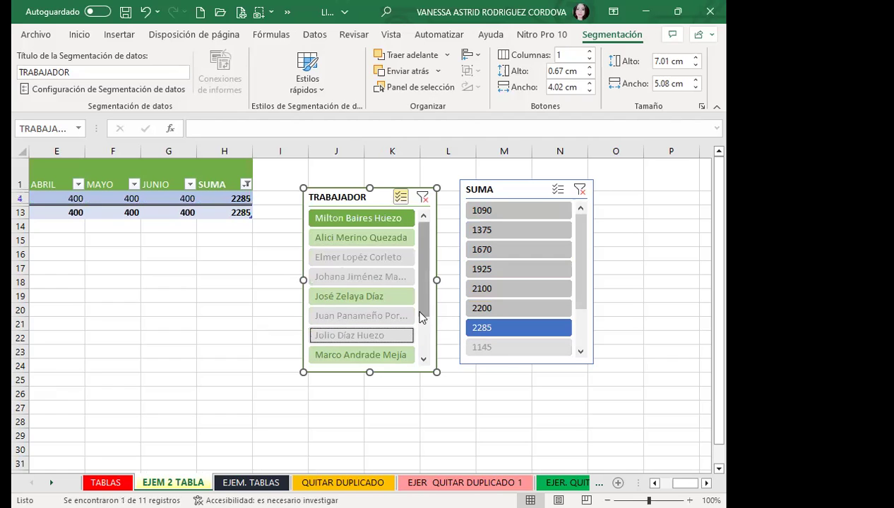
pyautogui.click(354, 259)
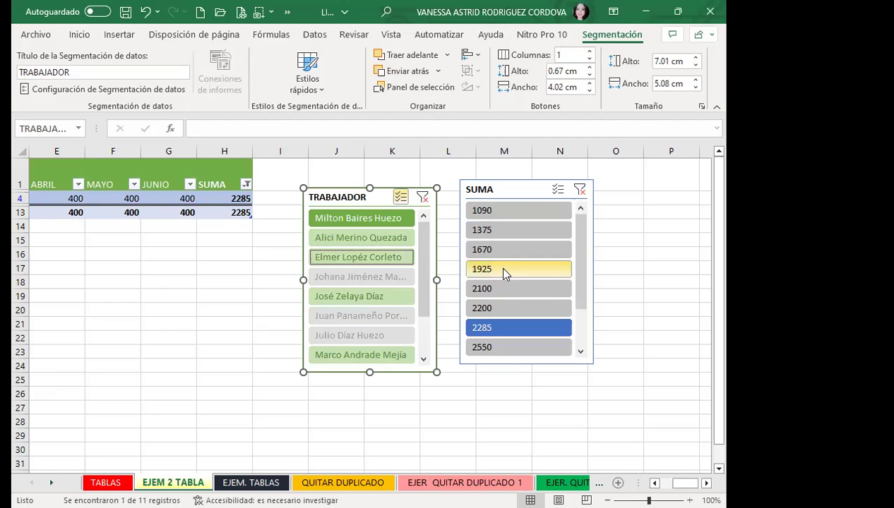
pyautogui.click(504, 270)
pyautogui.click(340, 277)
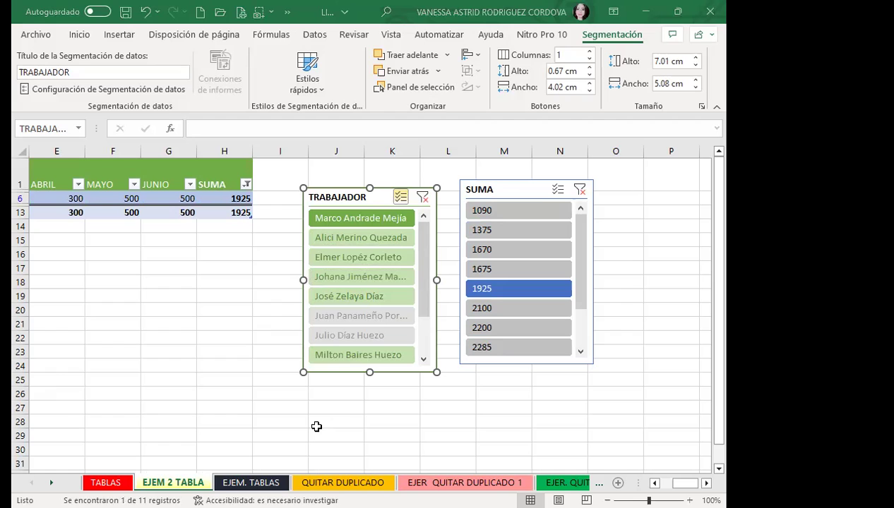
pyautogui.click(501, 267)
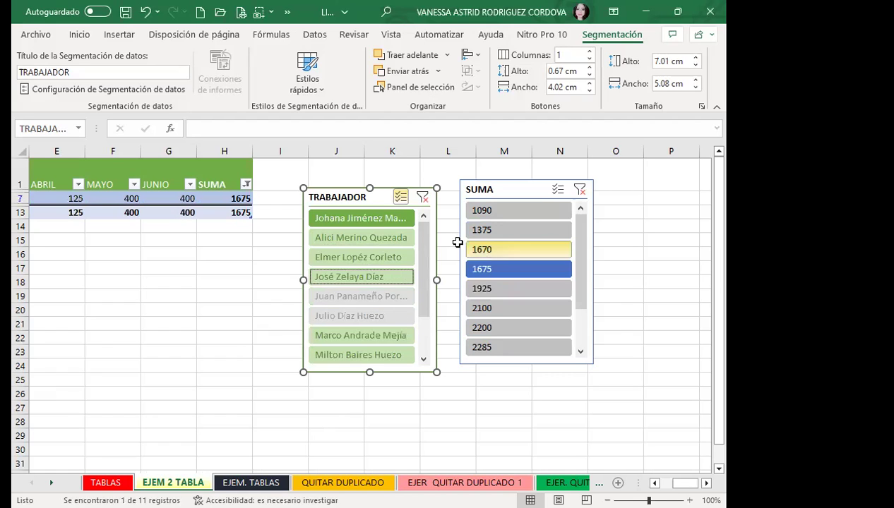
pyautogui.click(578, 189)
# Step: Delete the SUMA slicer and move the TRABAJADOR slicer beside the table in columns I–K
pyautogui.click(527, 194)
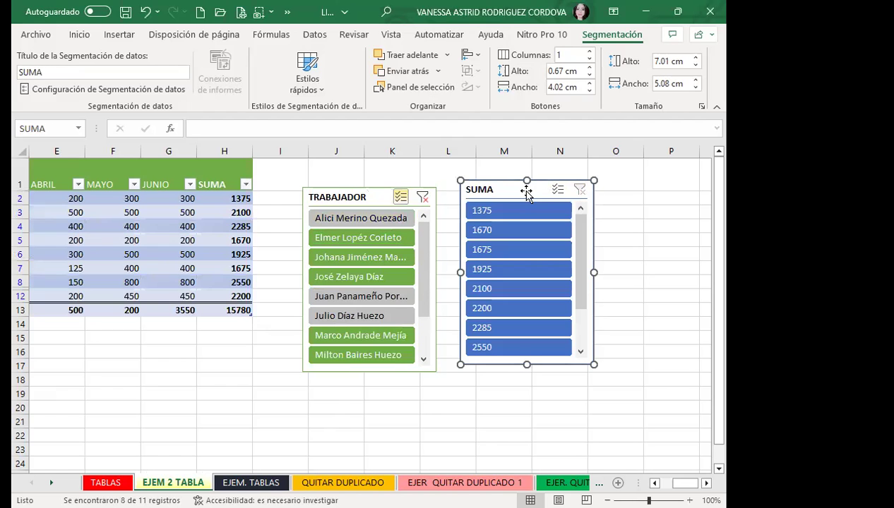
pyautogui.press('Delete')
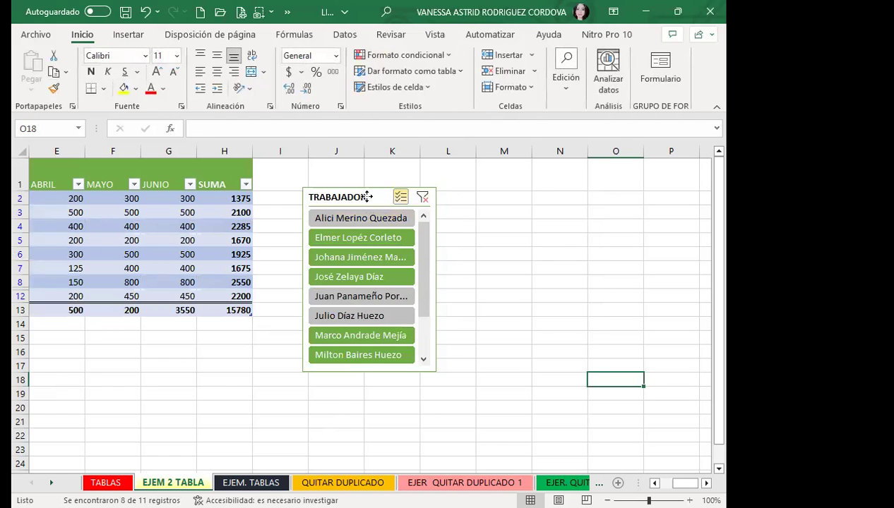
pyautogui.moveTo(363, 196); pyautogui.dragTo(466, 188)
pyautogui.click(439, 288)
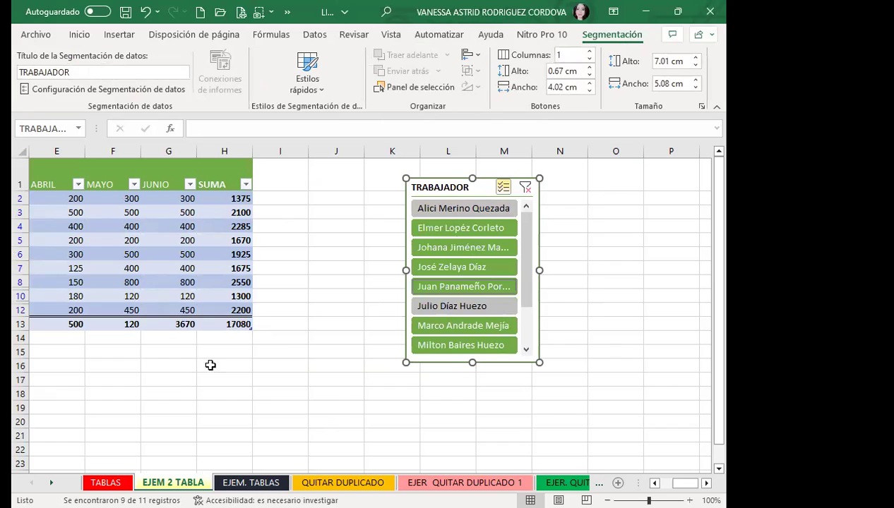
pyautogui.hscroll(-4, 555, 424)
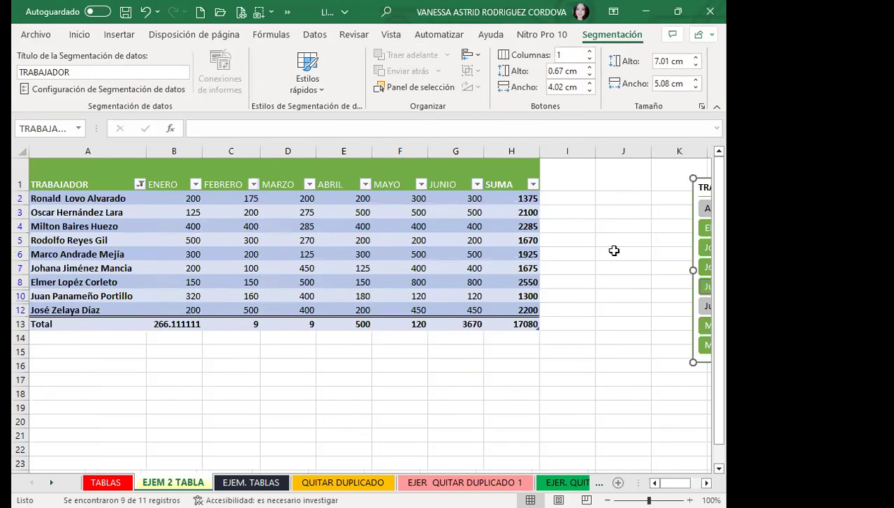
pyautogui.moveTo(705, 191); pyautogui.dragTo(570, 183)
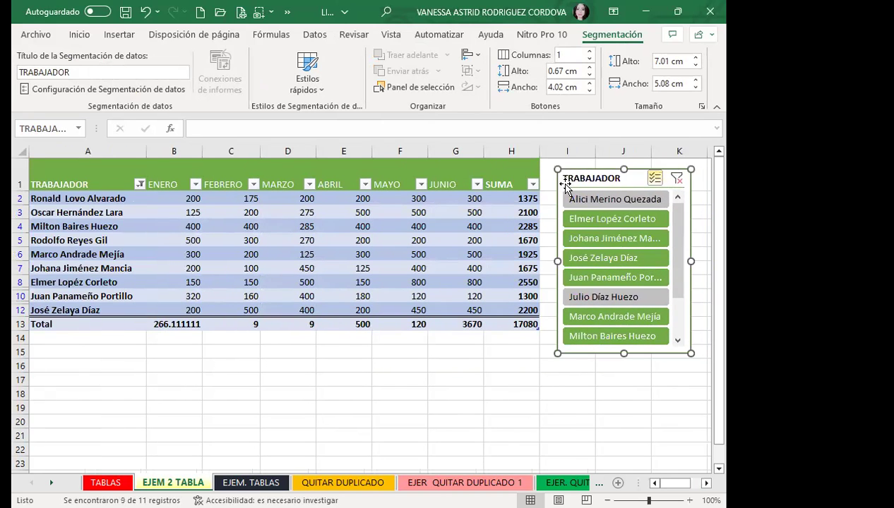
# Step: Clear the worker filter and narrow the table to the row 11 worker only
pyautogui.click(575, 199)
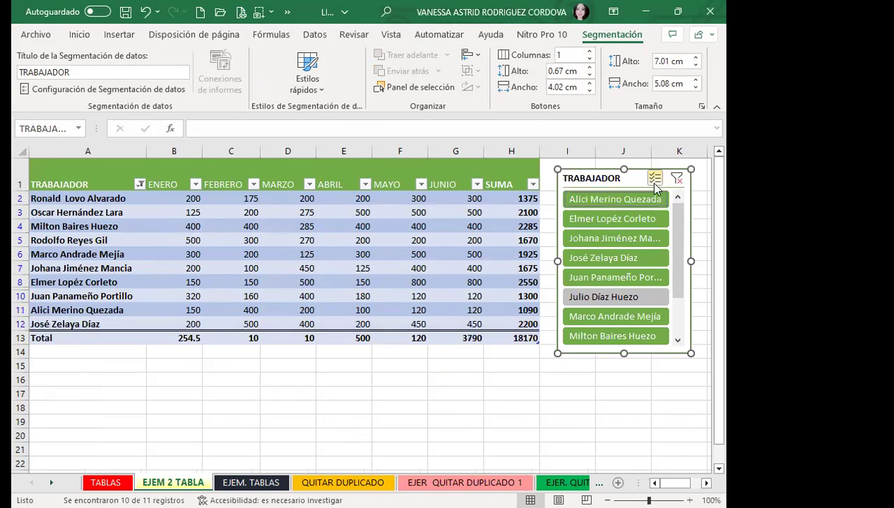
pyautogui.click(678, 181)
pyautogui.click(610, 201)
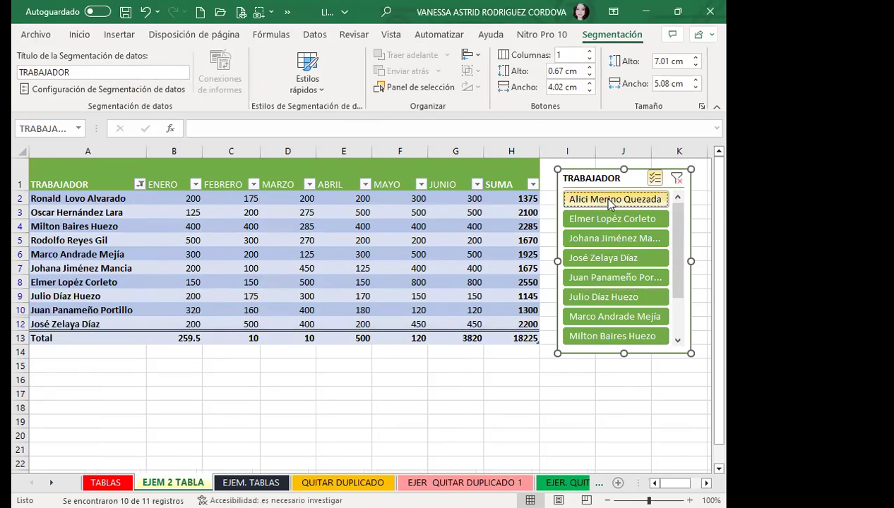
pyautogui.click(607, 201)
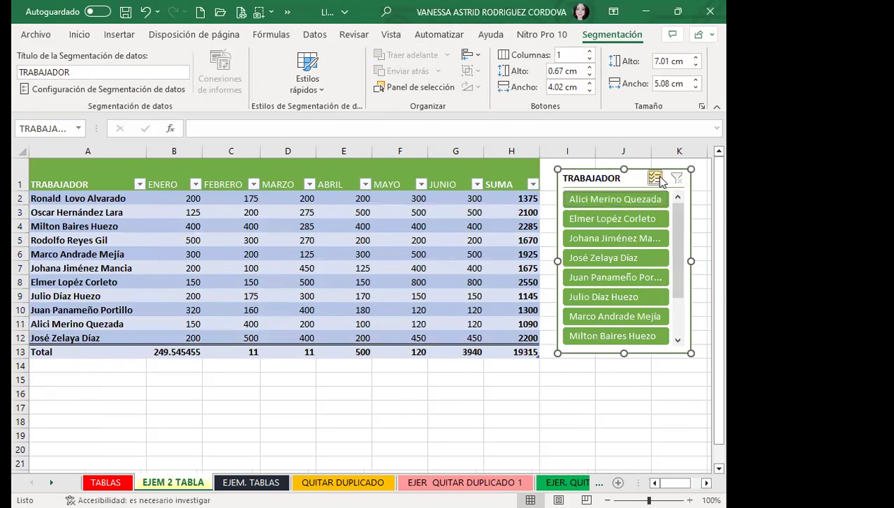
pyautogui.click(614, 201)
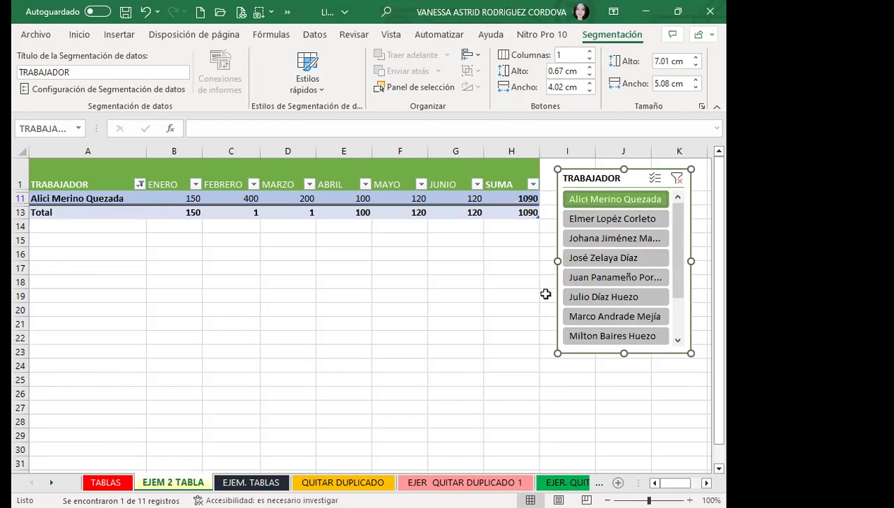
# Step: Switch between the row 7, 10 and 6 workers, then multi-select several workers including rows 2 and 5
pyautogui.click(583, 237)
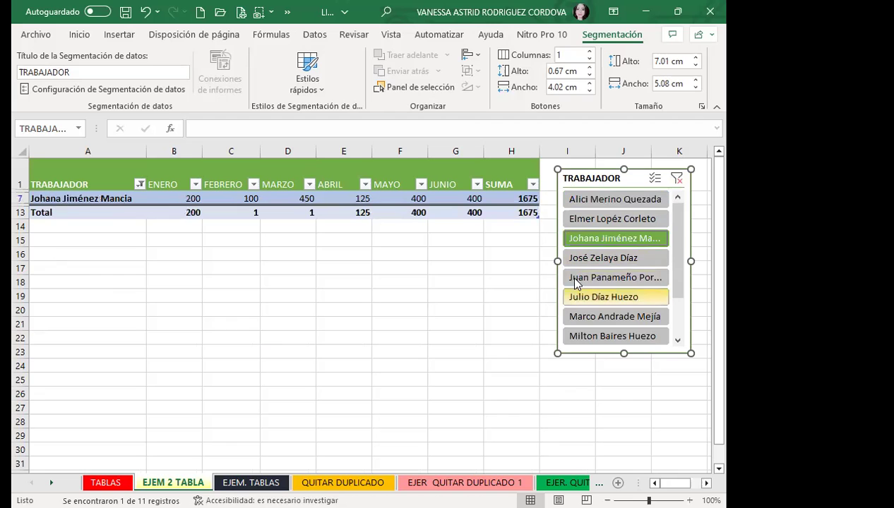
pyautogui.click(576, 279)
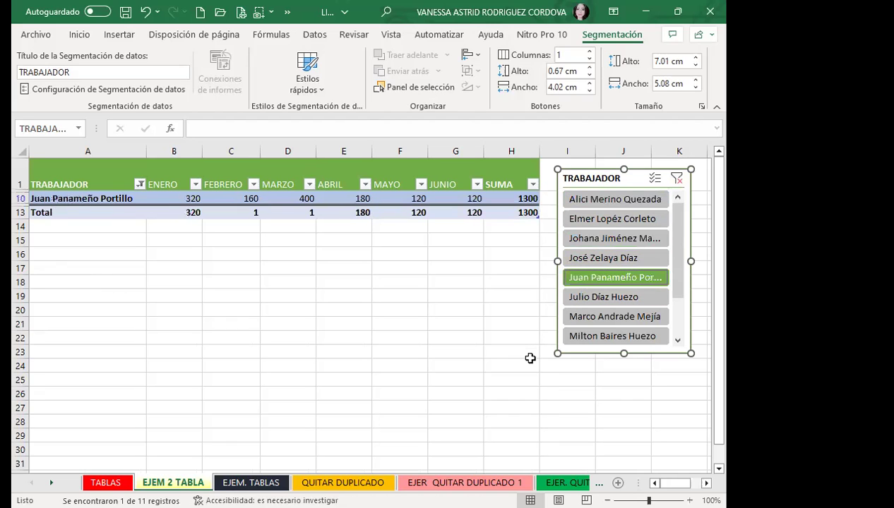
pyautogui.click(617, 315)
pyautogui.click(614, 277)
pyautogui.click(593, 200)
pyautogui.moveTo(592, 221); pyautogui.dragTo(589, 261)
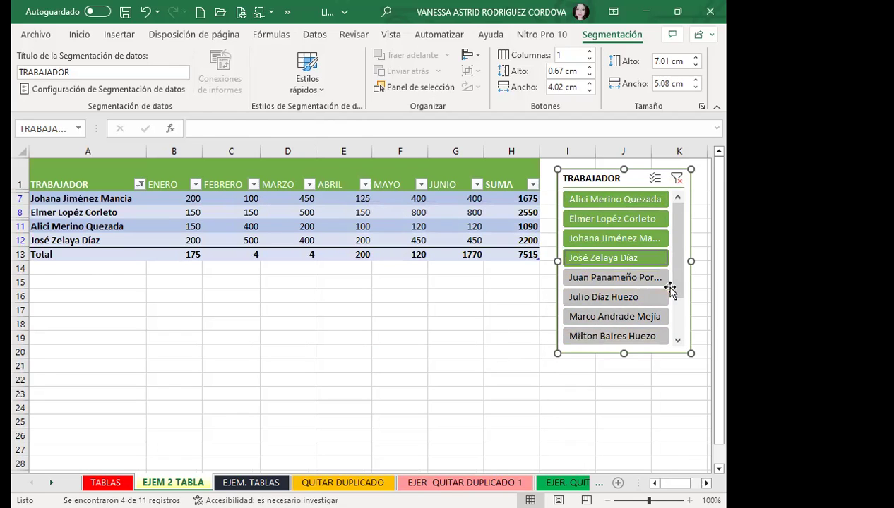
pyautogui.moveTo(677, 283); pyautogui.dragTo(676, 329)
pyautogui.moveTo(590, 316); pyautogui.dragTo(590, 336)
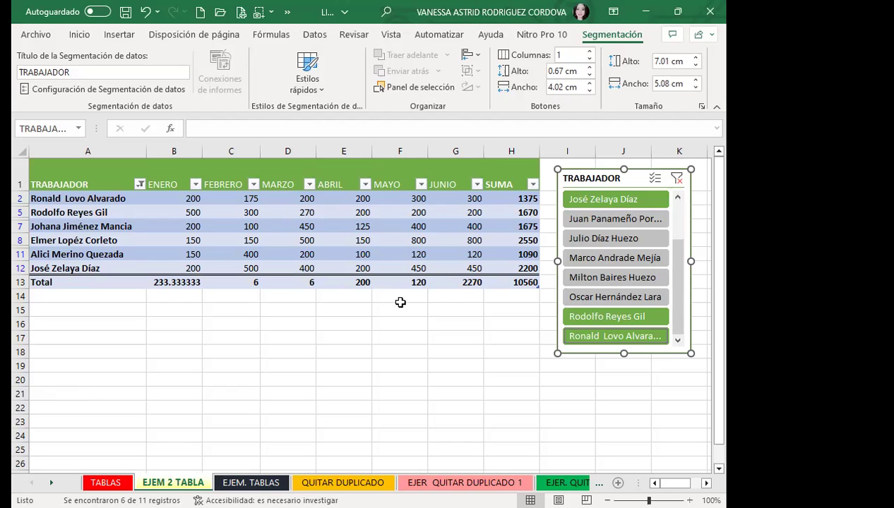
# Step: Clear the worker filter and filter the table to the row 10 worker
pyautogui.click(639, 199)
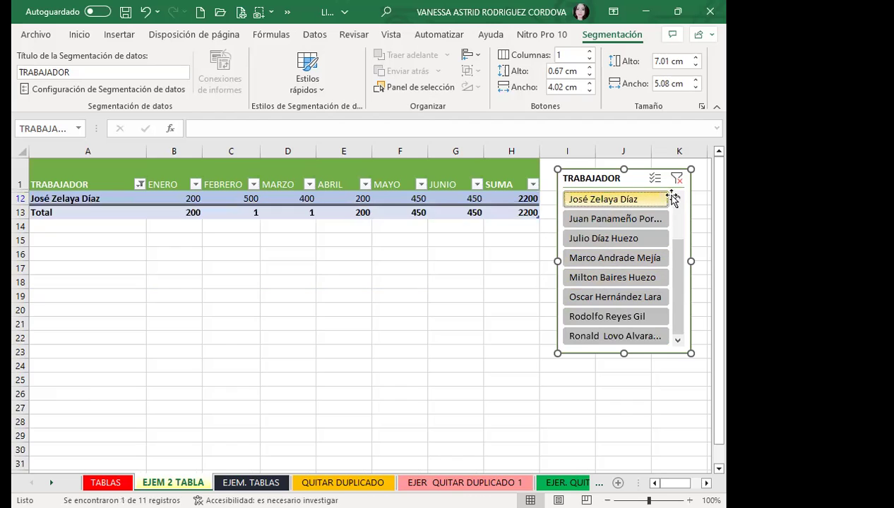
pyautogui.click(677, 178)
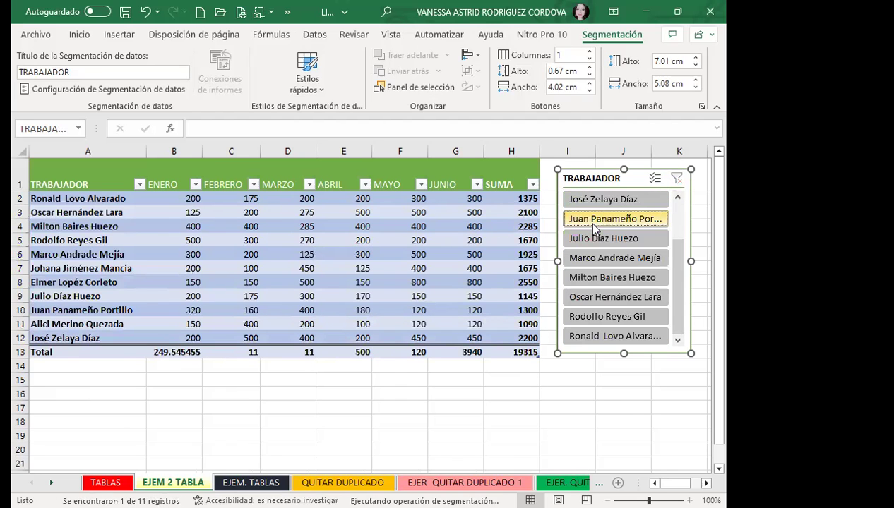
pyautogui.click(593, 224)
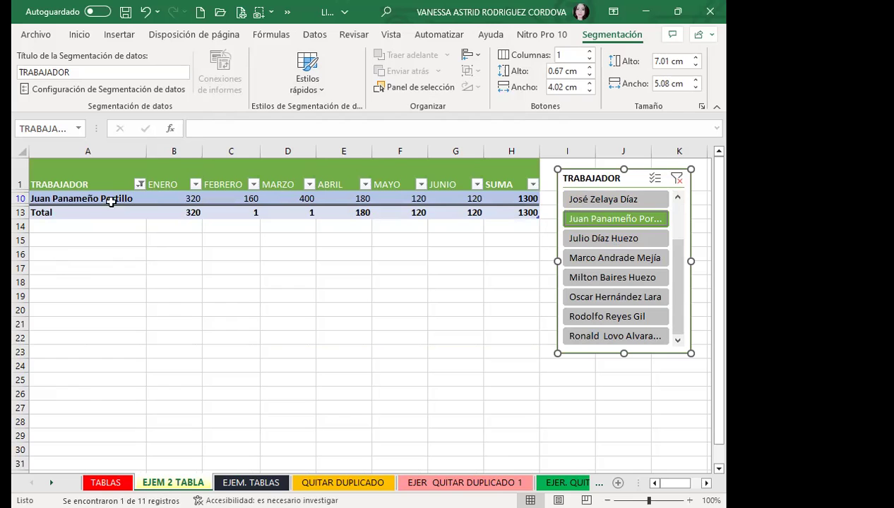
# Step: Inspect the TRABAJADOR column's filter list and close it without changes
pyautogui.click(139, 182)
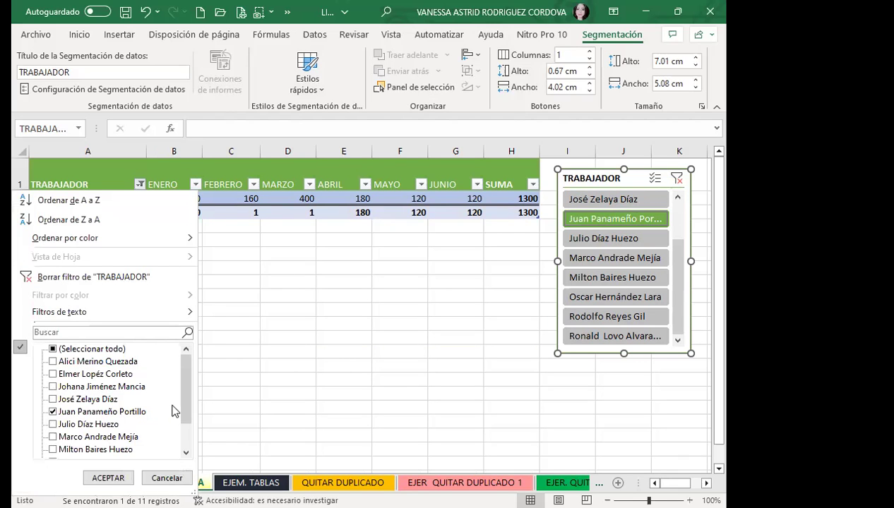
pyautogui.moveTo(184, 404); pyautogui.dragTo(184, 424)
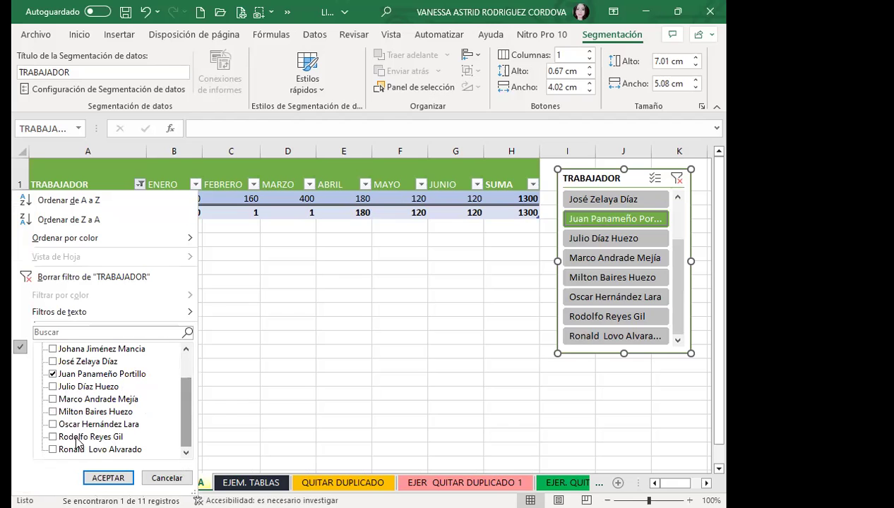
pyautogui.click(228, 324)
pyautogui.click(380, 170)
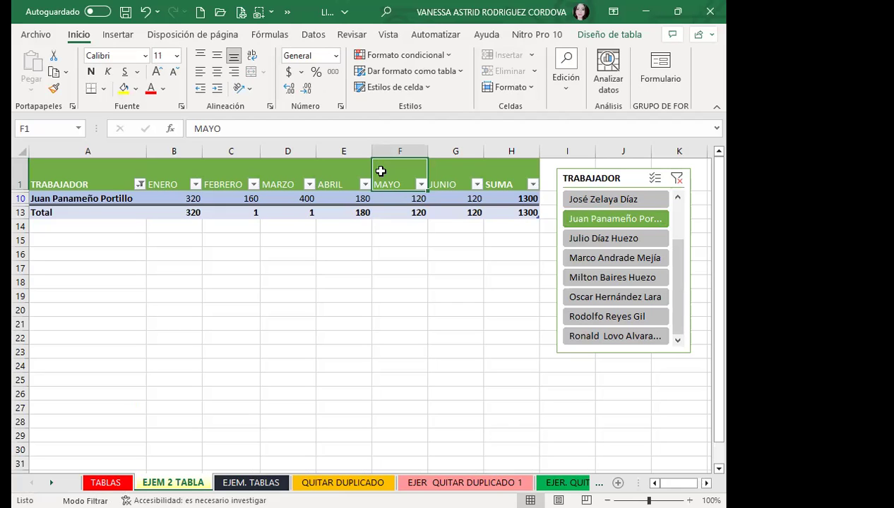
# Step: Filter to the row 12 worker and add three more workers to the filter
pyautogui.click(589, 199)
pyautogui.keyDown('ctrl'); pyautogui.click(592, 239); pyautogui.keyUp('ctrl')
pyautogui.keyDown('ctrl'); pyautogui.click(589, 278); pyautogui.keyUp('ctrl')
pyautogui.keyDown('ctrl'); pyautogui.click(579, 297); pyautogui.keyUp('ctrl')
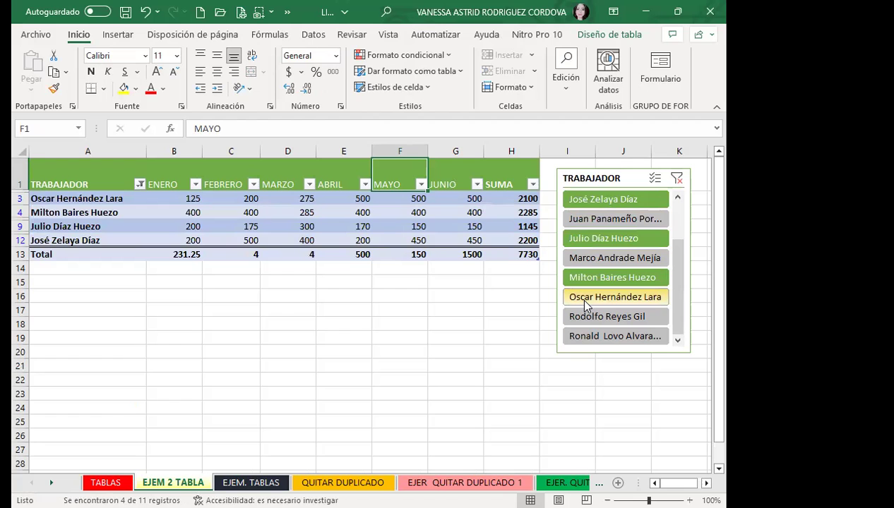
# Step: Clear the worker filter and switch to the QUITAR DUPLICADO sheet
pyautogui.click(677, 178)
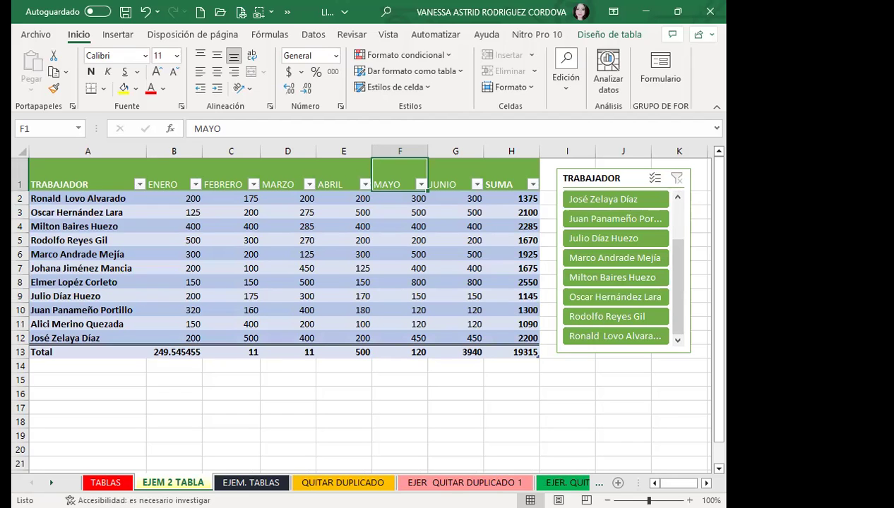
pyautogui.click(364, 185)
pyautogui.click(343, 483)
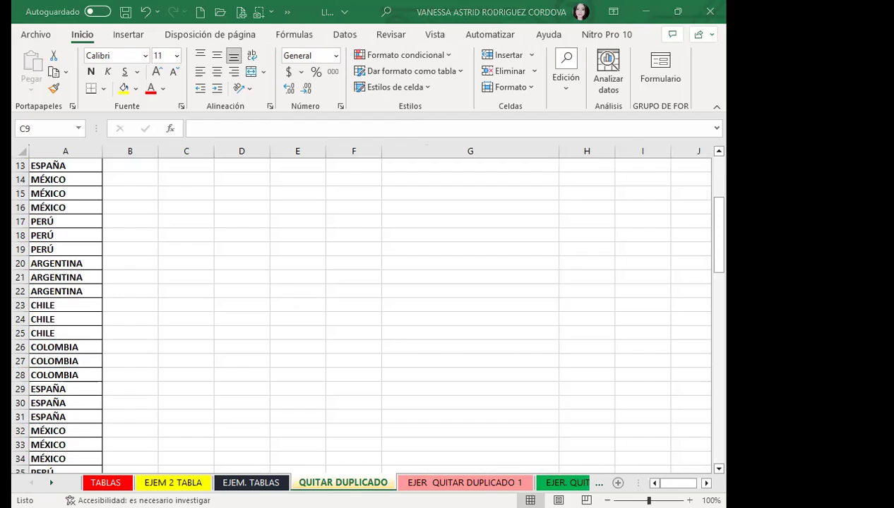
pyautogui.click(264, 289)
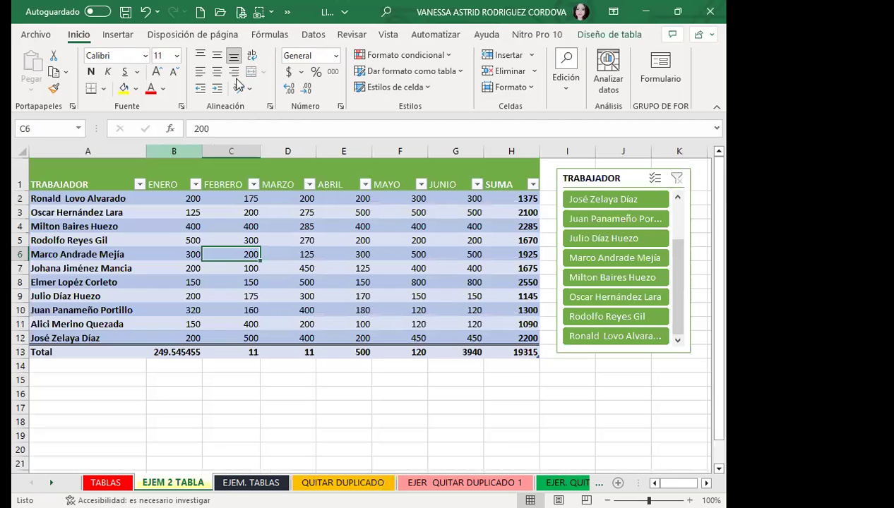
pyautogui.click(173, 482)
pyautogui.click(608, 34)
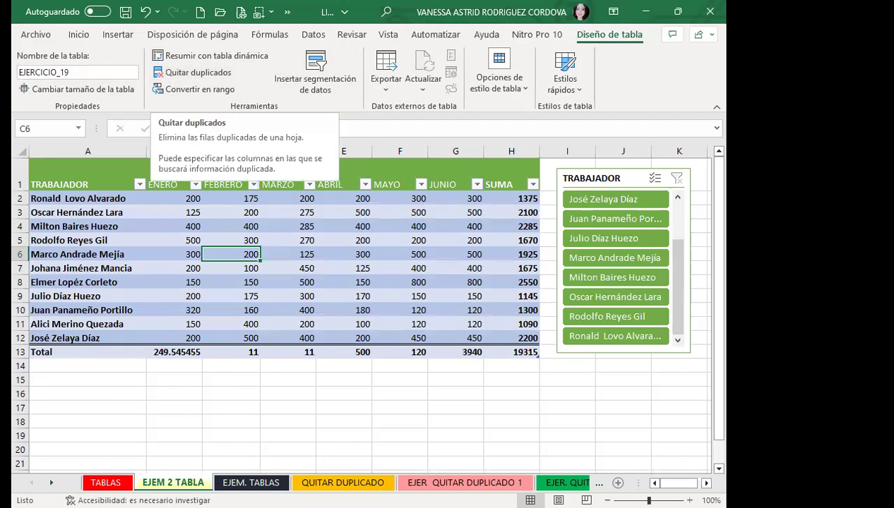
pyautogui.click(311, 477)
pyautogui.click(39, 277)
pyautogui.scroll(-3, 39, 277)
pyautogui.scroll(-12, 49, 271)
pyautogui.scroll(-6, 60, 270)
pyautogui.scroll(9, 60, 271)
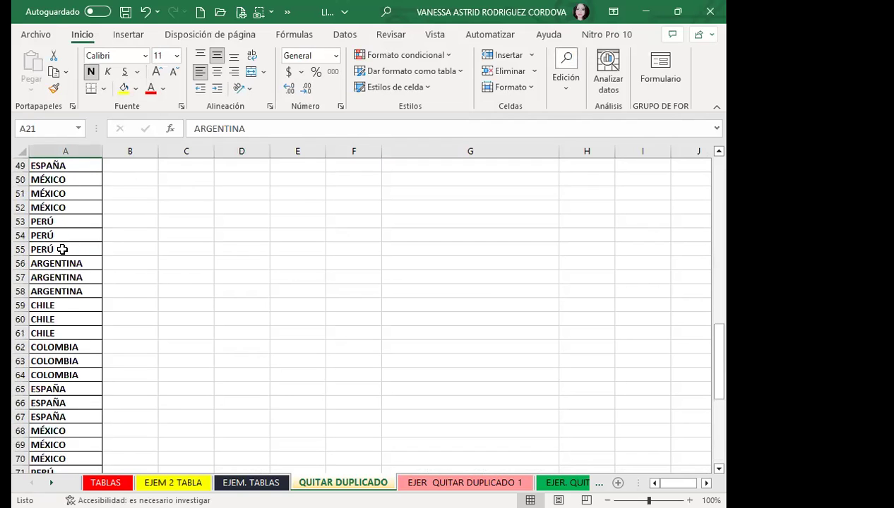
pyautogui.scroll(9, 62, 235)
pyautogui.click(62, 223)
pyautogui.scroll(5, 62, 230)
pyautogui.scroll(2, 62, 223)
pyautogui.click(63, 222)
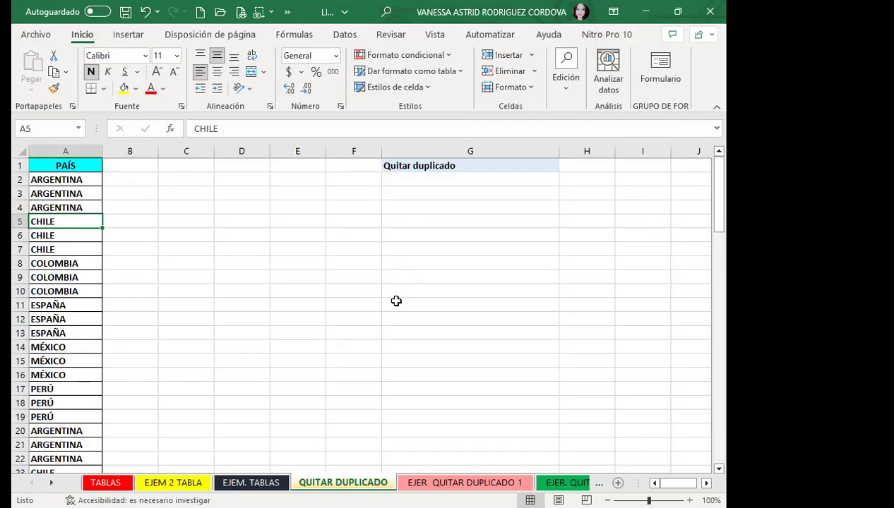
pyautogui.click(45, 245)
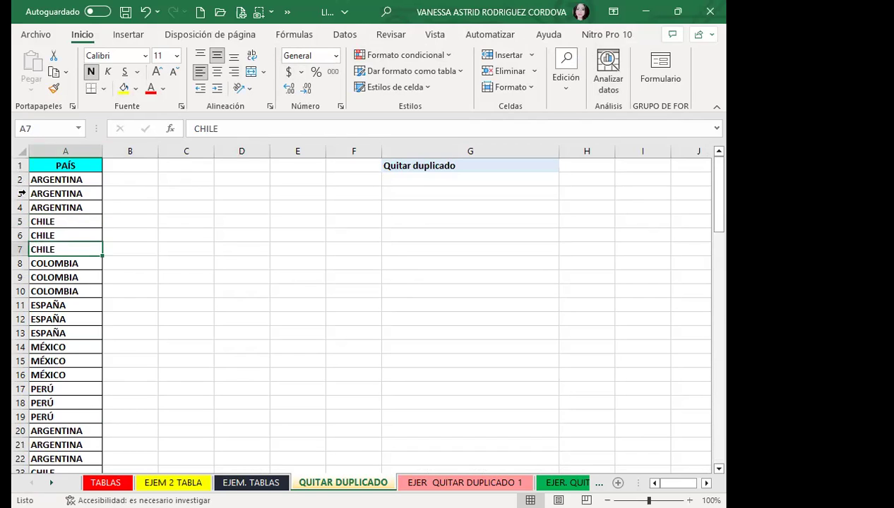
pyautogui.click(42, 233)
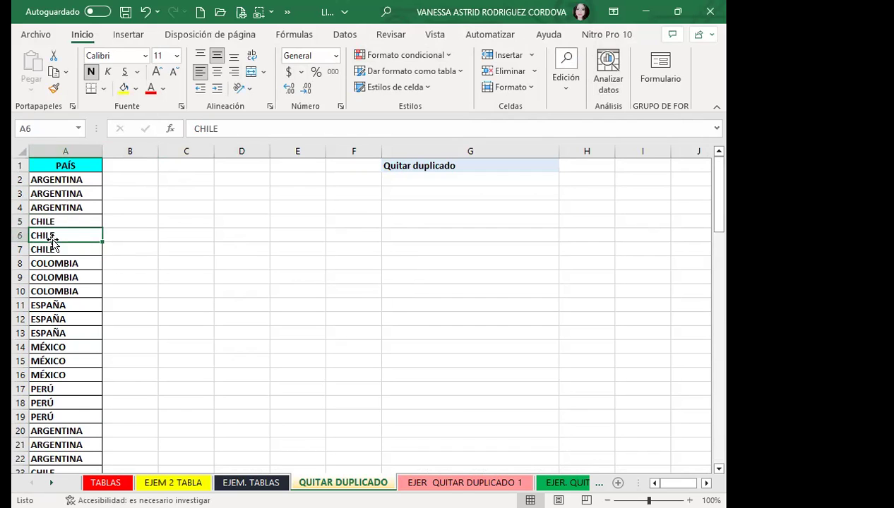
# Step: Format the PAÍS list in column A as a table using the first custom table style
pyautogui.click(453, 70)
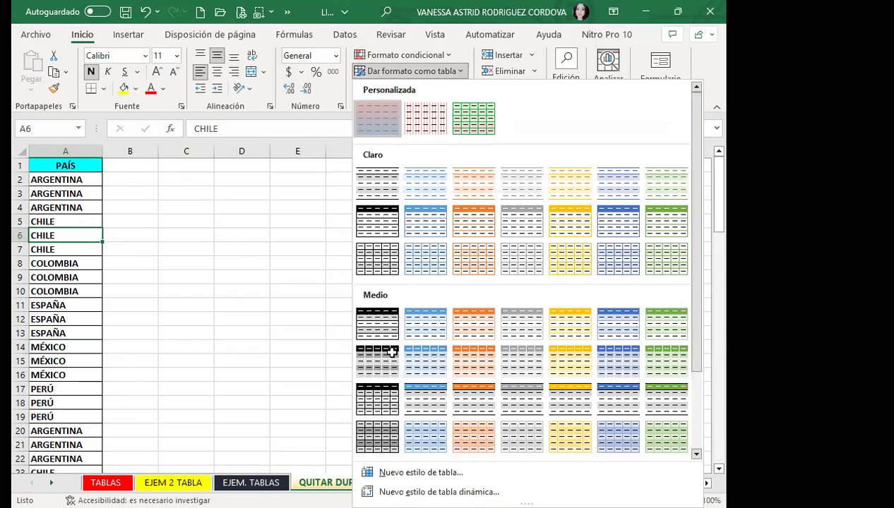
pyautogui.click(387, 353)
pyautogui.click(464, 296)
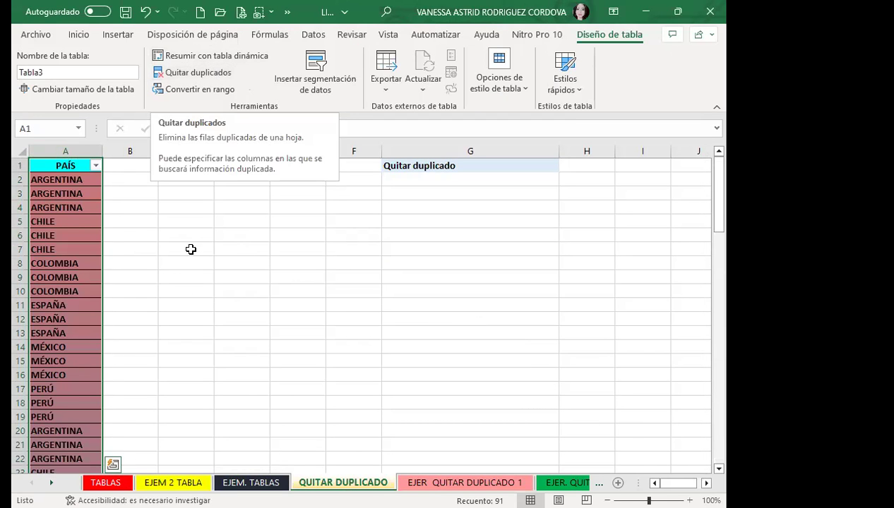
# Step: Open Quitar duplicados and close it unused, then convert the table back to a normal range
pyautogui.click(228, 73)
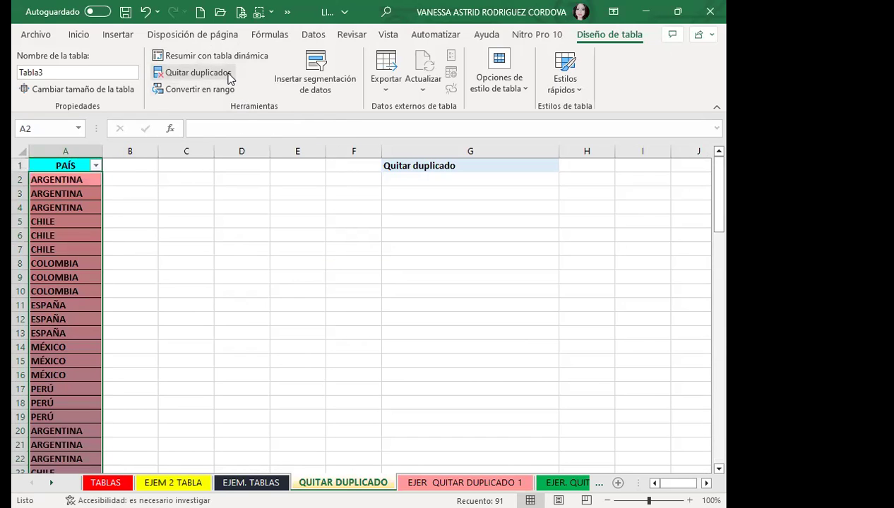
pyautogui.click(228, 73)
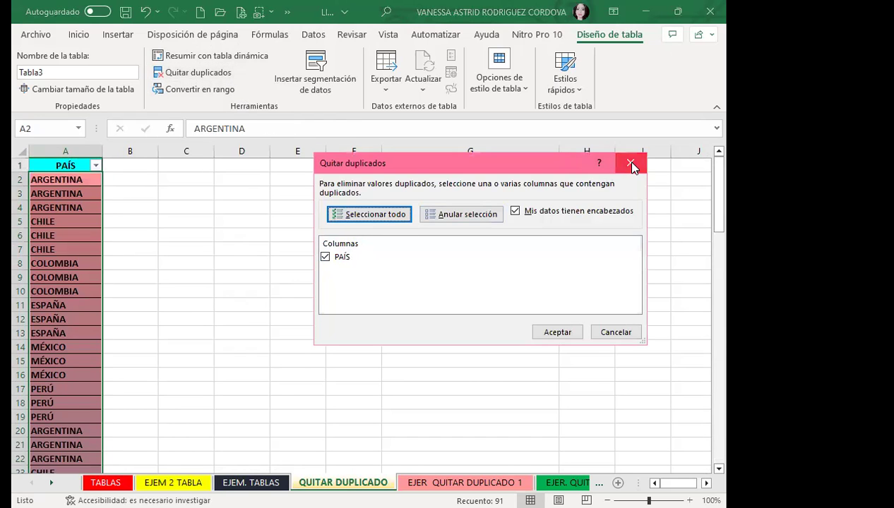
pyautogui.click(631, 165)
pyautogui.click(193, 89)
pyautogui.click(340, 301)
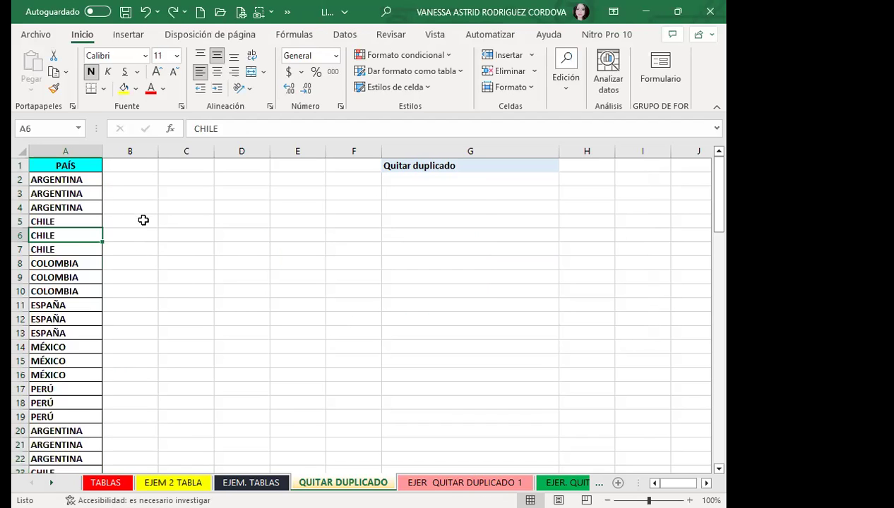
# Step: Select the PAÍS header in A1 and bring up the Datos ribbon tools
pyautogui.click(69, 207)
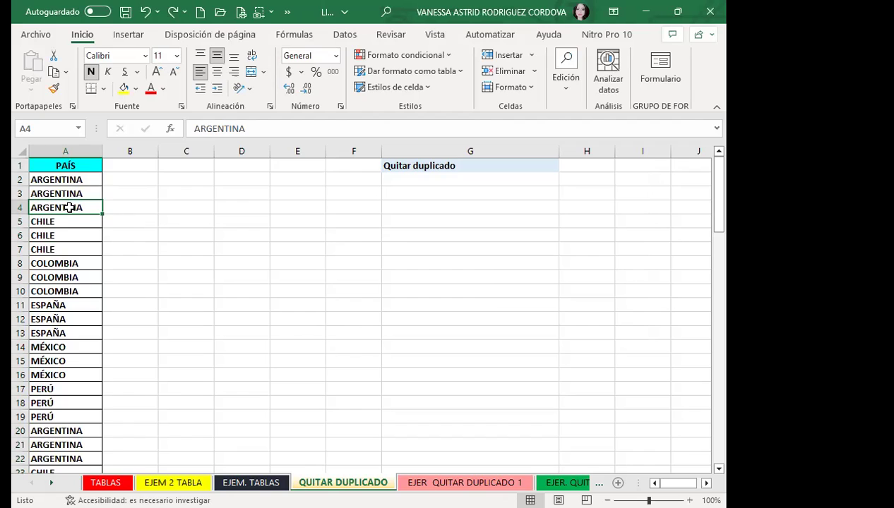
pyautogui.click(64, 165)
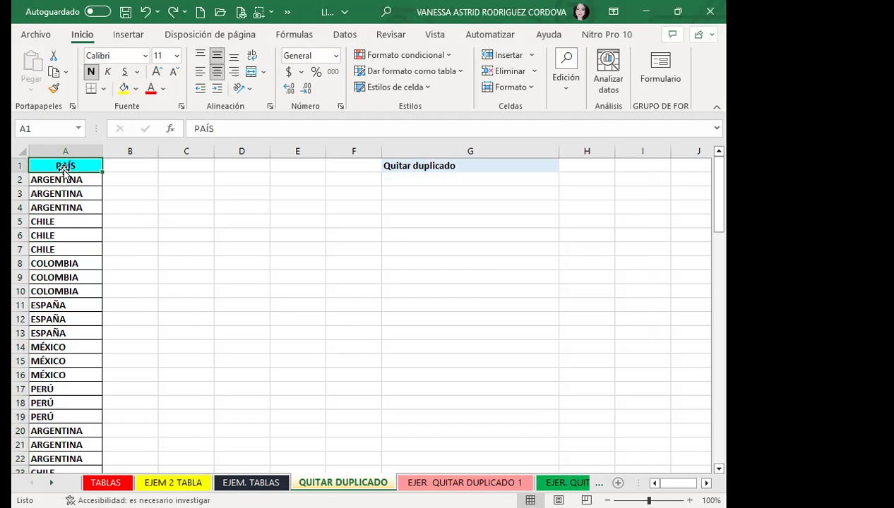
pyautogui.click(345, 35)
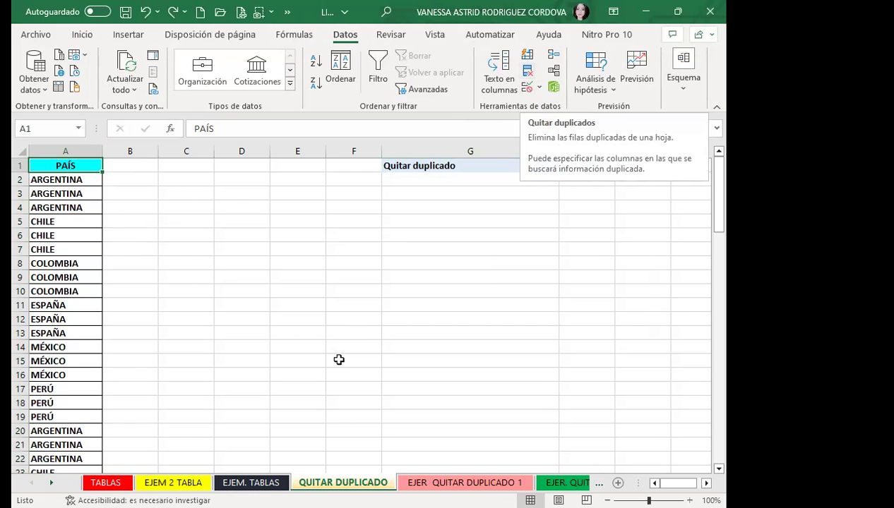
pyautogui.hotkey('ctrl', 'pageup')
pyautogui.hotkey('ctrl', 'pageup')
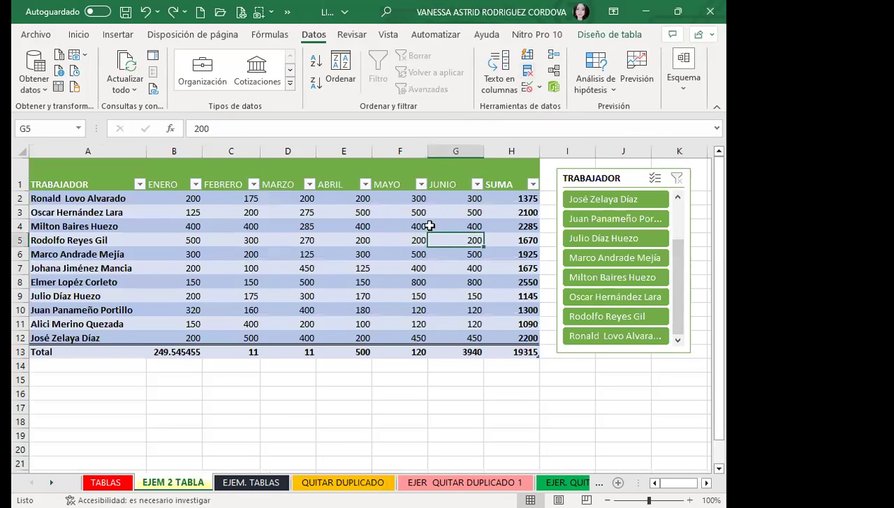
pyautogui.click(593, 34)
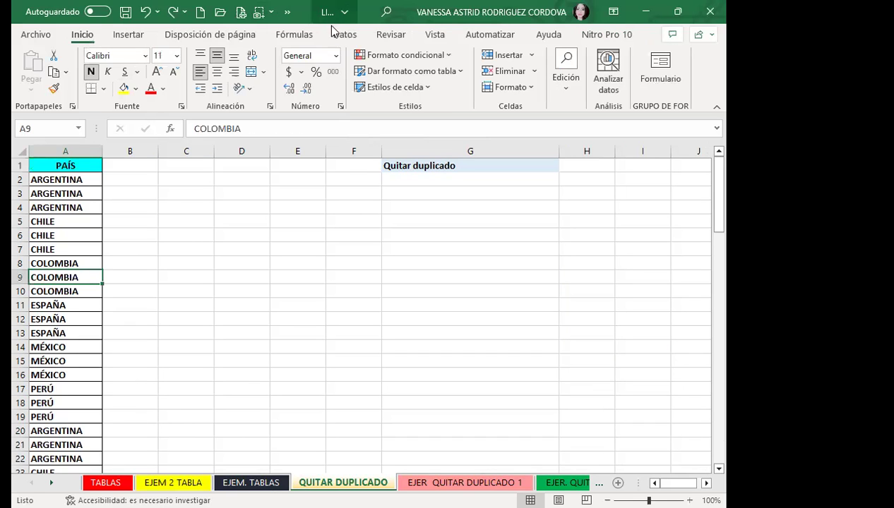
pyautogui.click(333, 33)
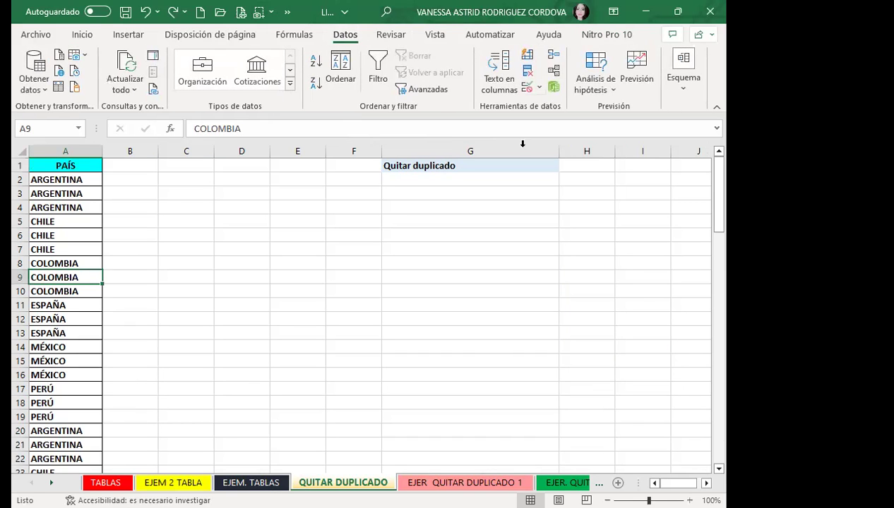
# Step: Run Quitar duplicados on the PAÍS list, leaving six unique countries
pyautogui.click(527, 73)
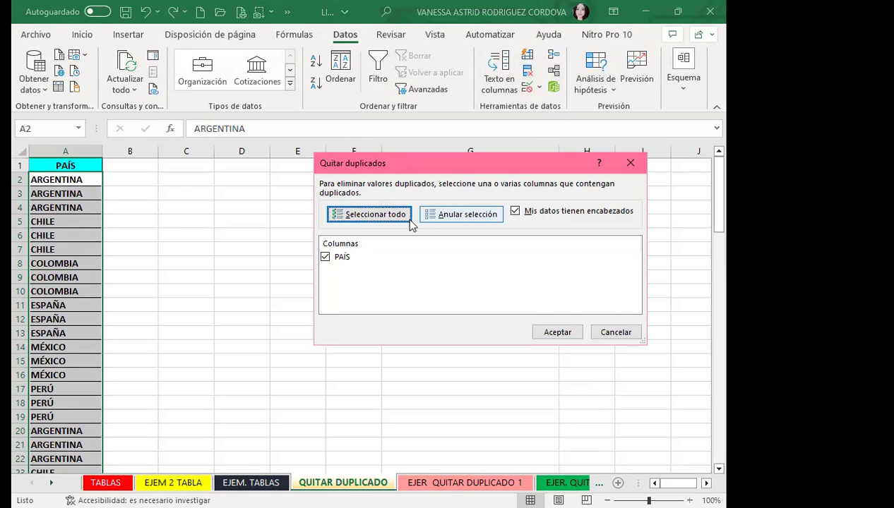
pyautogui.click(557, 333)
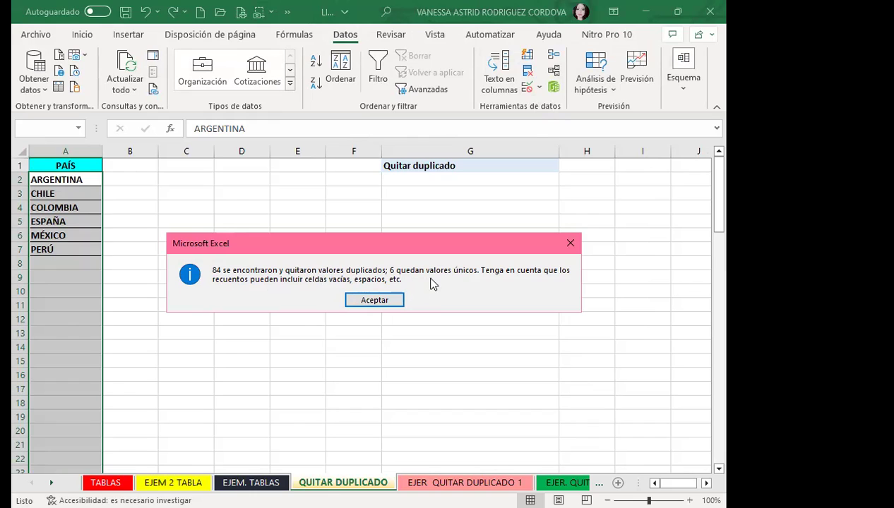
pyautogui.click(374, 300)
# Step: Review the remaining countries from COLOMBIA to PERÚ and the Quitar duplicado title in G1
pyautogui.click(65, 208)
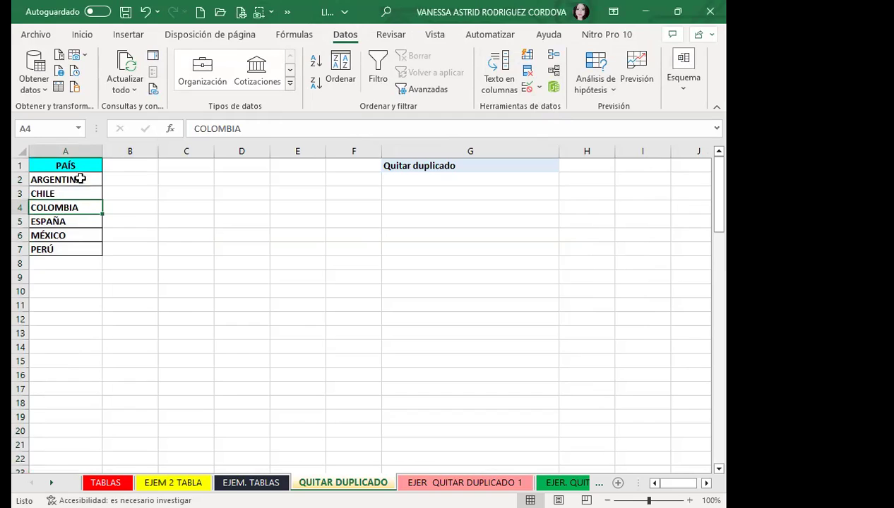
pyautogui.click(77, 249)
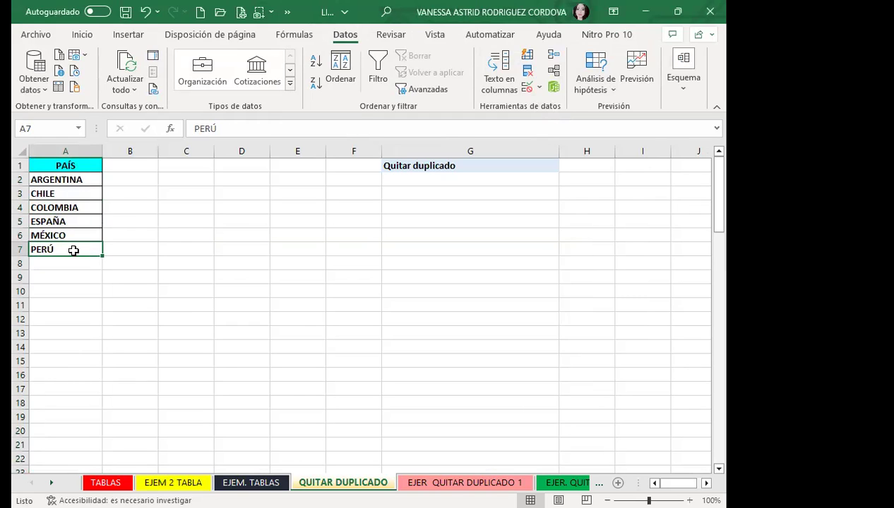
pyautogui.click(299, 225)
pyautogui.click(91, 216)
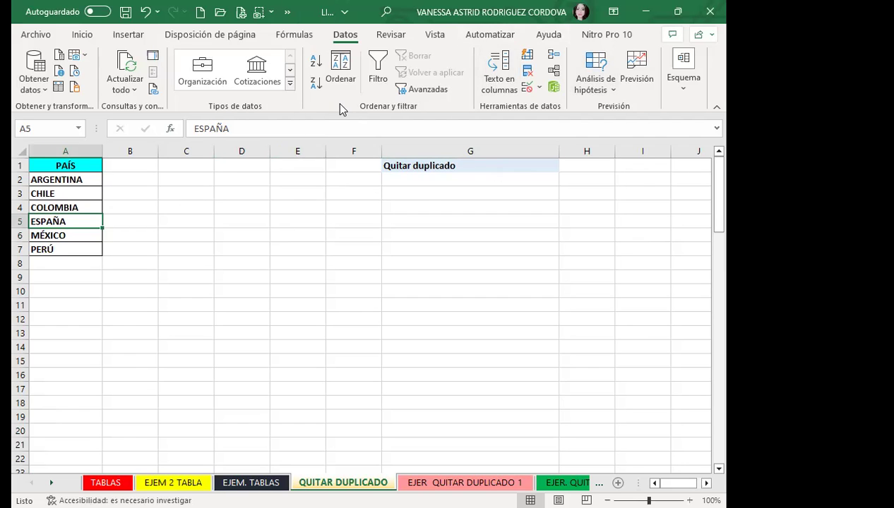
pyautogui.click(433, 170)
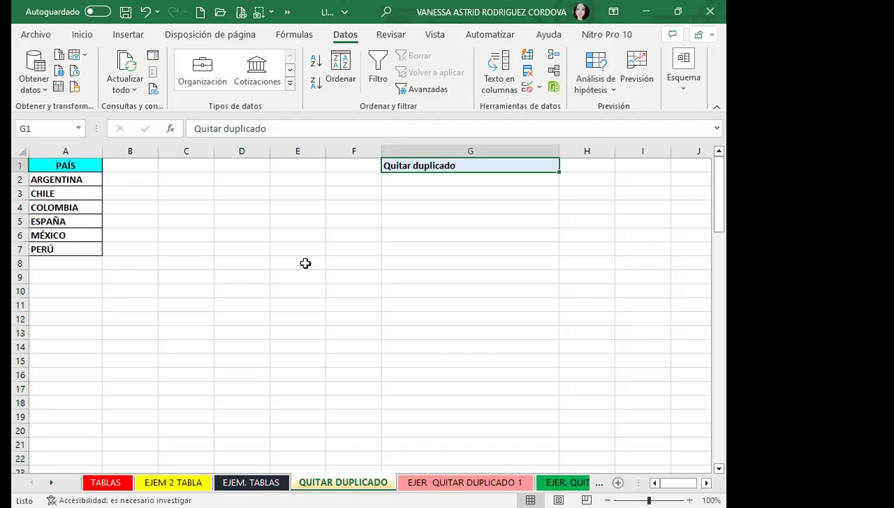
# Step: On the EJER QUITAR DUPLICADO 1 sheet, check the FECHA/NOMBRE list for duplicates, finding none
pyautogui.click(95, 208)
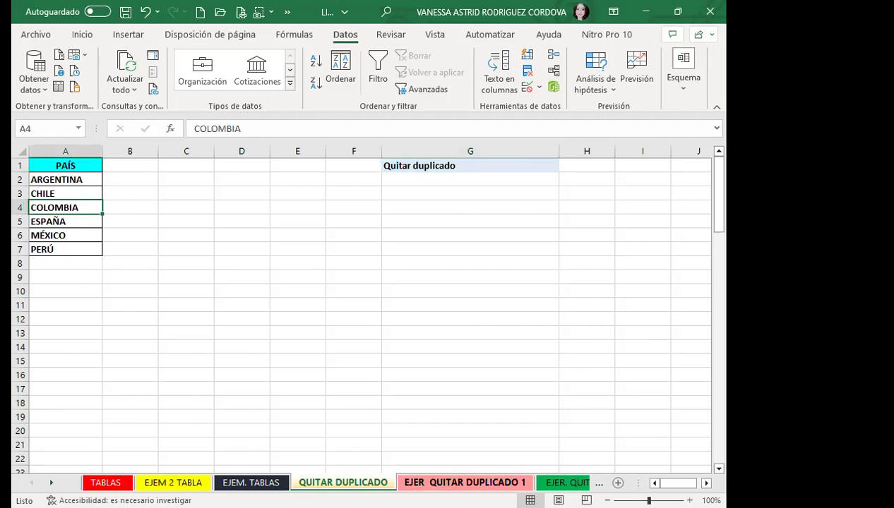
pyautogui.click(423, 482)
pyautogui.click(117, 249)
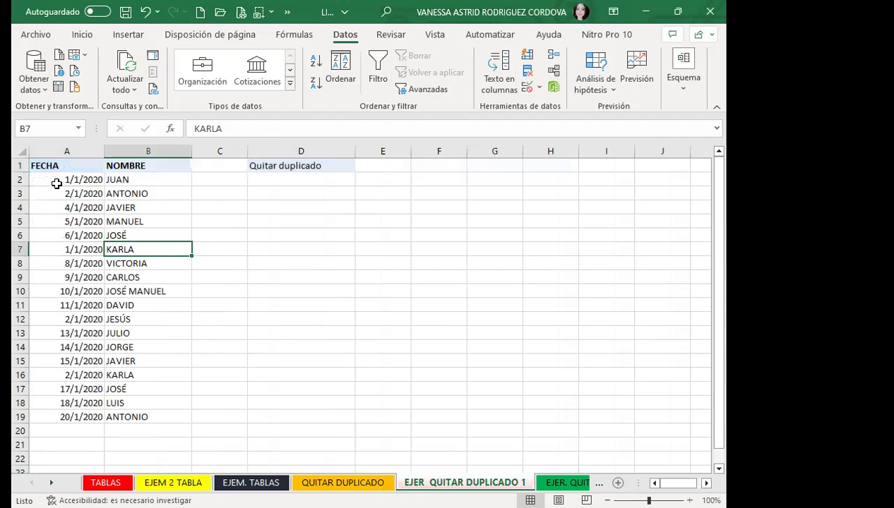
pyautogui.click(56, 183)
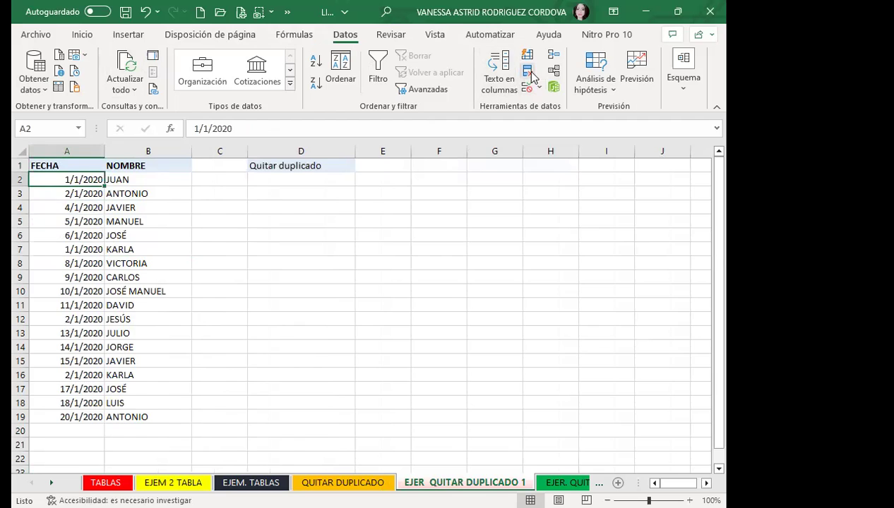
pyautogui.click(531, 74)
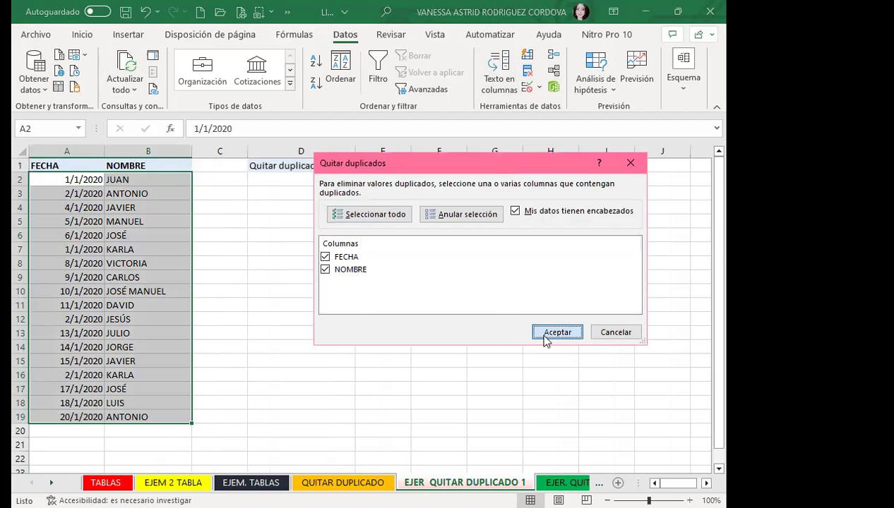
pyautogui.click(545, 339)
pyautogui.click(369, 300)
# Step: Re-run the FECHA/NOMBRE duplicate check, then move to the EJER. QUITAR DUPLICADO sheet
pyautogui.click(130, 249)
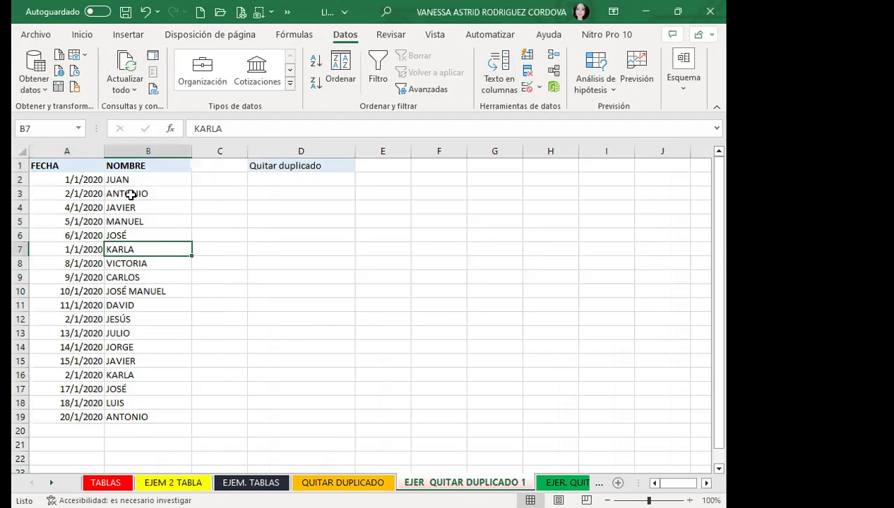
pyautogui.click(74, 222)
pyautogui.click(524, 72)
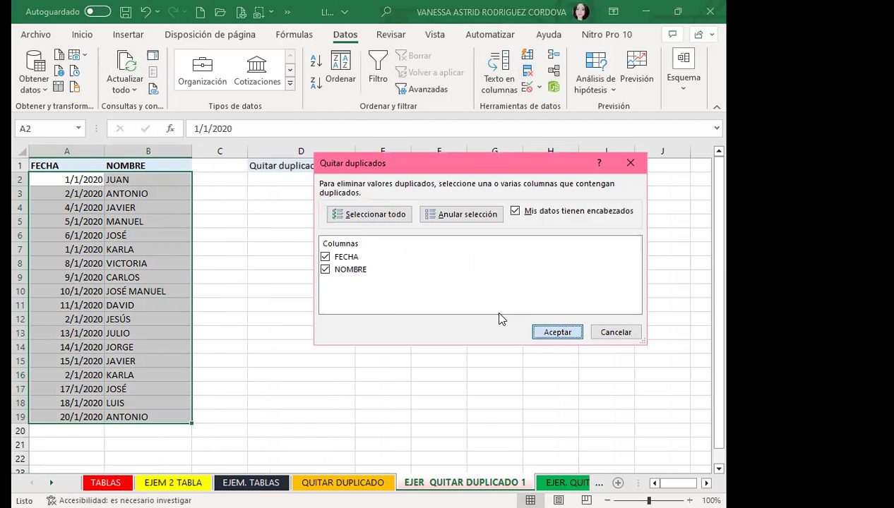
pyautogui.press('Return')
pyautogui.click(389, 299)
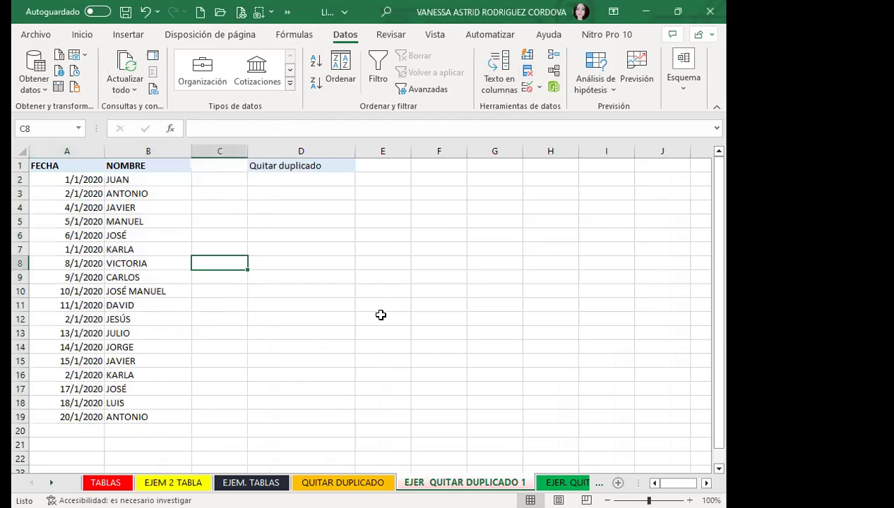
pyautogui.click(562, 483)
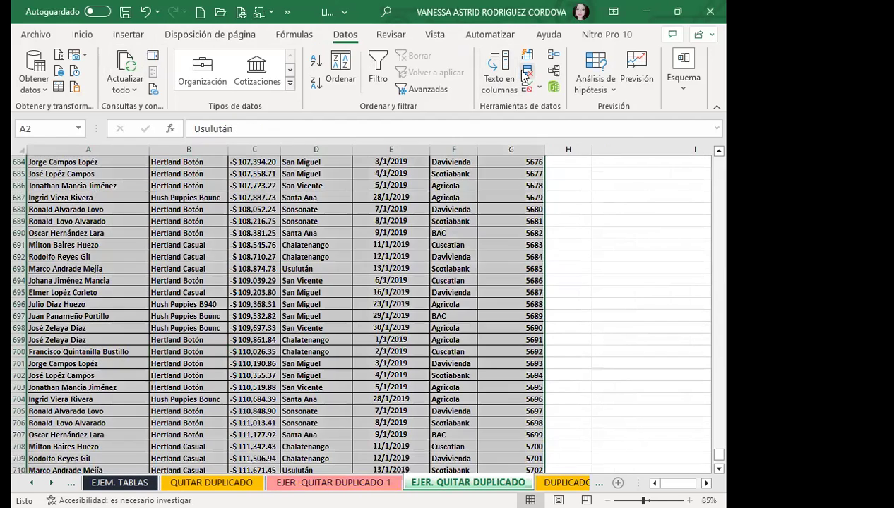
# Step: Run Quitar duplicados on all sales-table columns, find none, and return to EJER QUITAR DUPLICADO 1
pyautogui.click(525, 72)
pyautogui.click(545, 336)
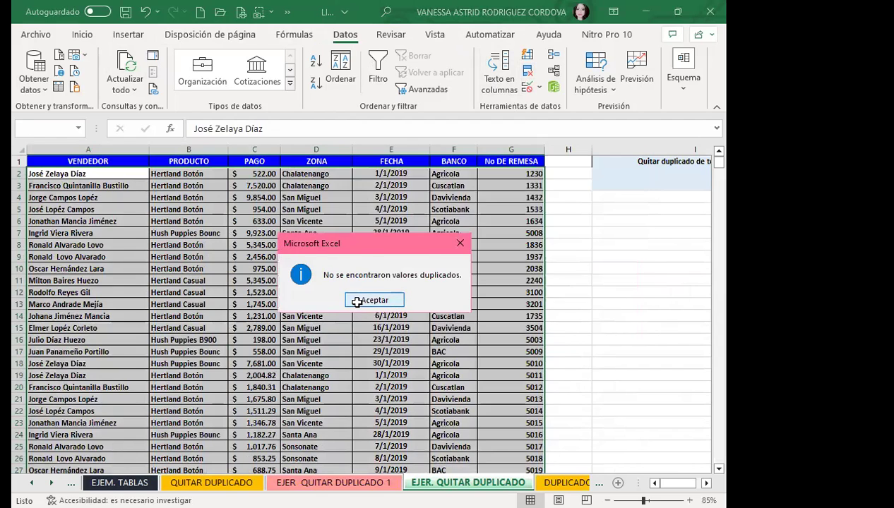
pyautogui.click(355, 351)
pyautogui.click(211, 244)
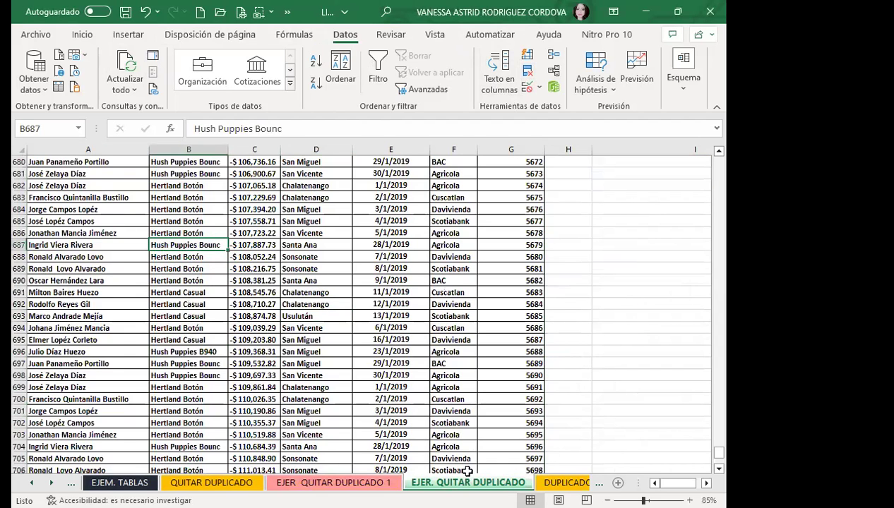
pyautogui.click(331, 482)
pyautogui.click(73, 264)
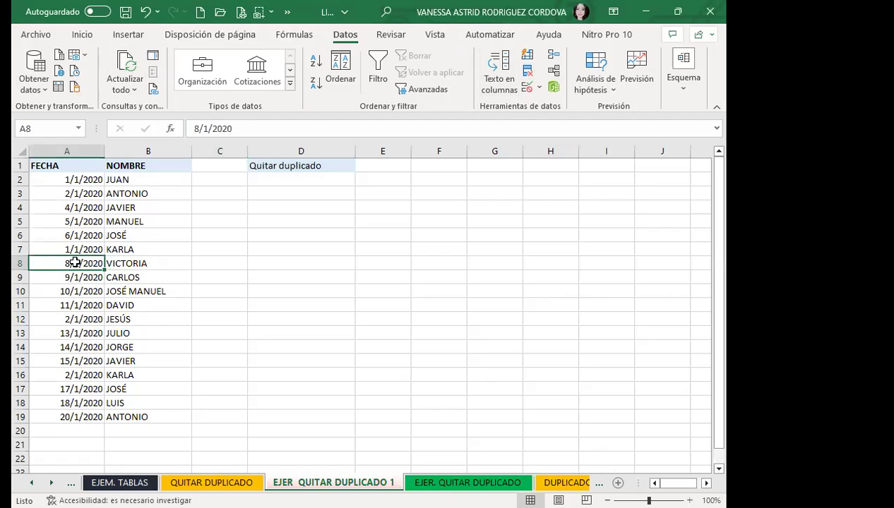
# Step: With B8 selected, run Quitar duplicados on FECHA and NOMBRE, finding no duplicates
pyautogui.click(145, 265)
pyautogui.scroll(-3, 104, 359)
pyautogui.scroll(3, 146, 345)
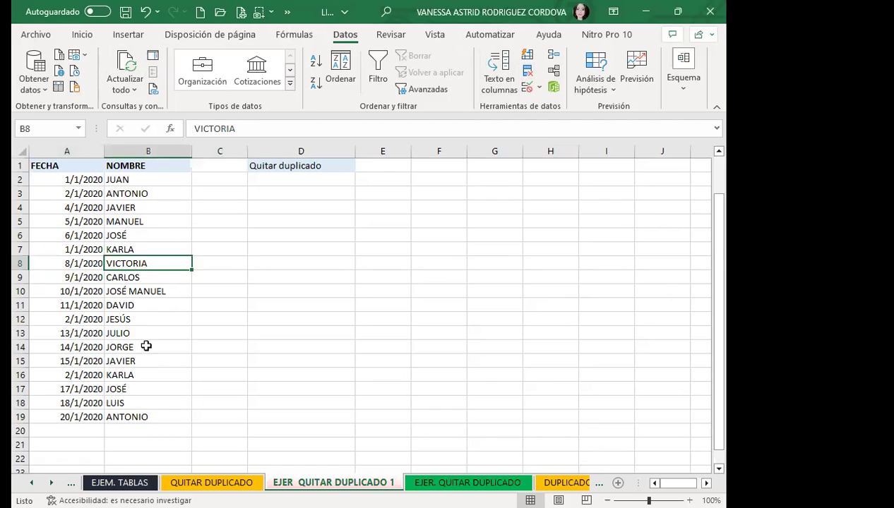
pyautogui.click(534, 72)
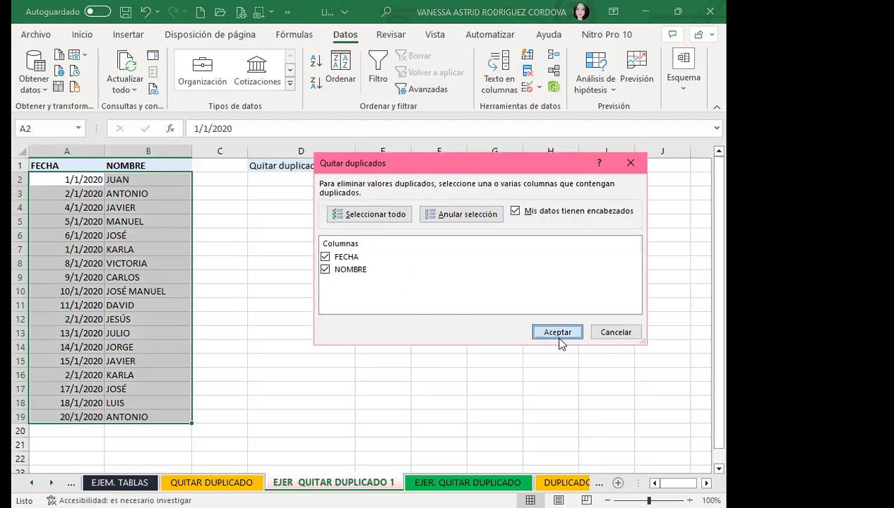
pyautogui.click(557, 334)
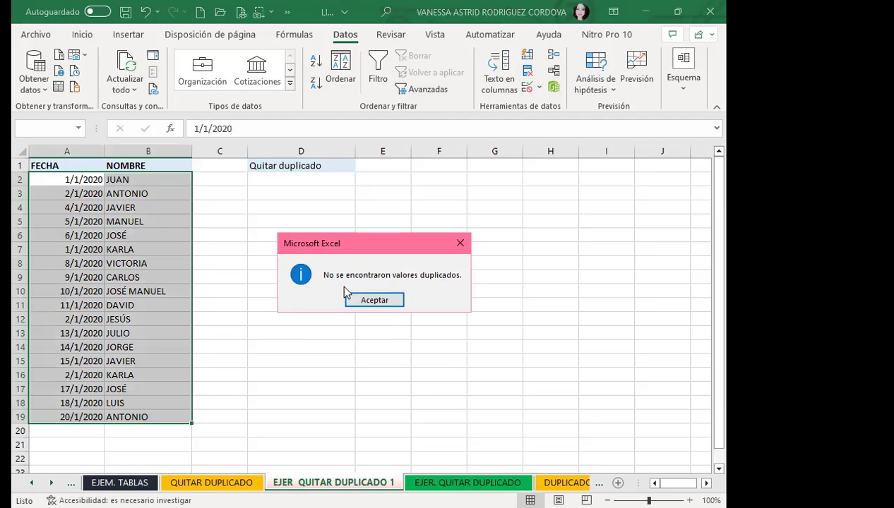
pyautogui.click(460, 243)
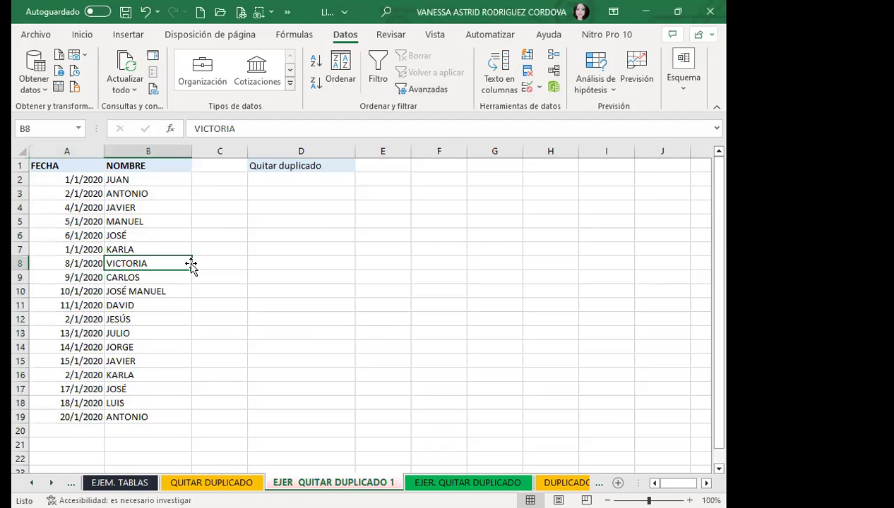
# Step: Review names like KARLA and JORGE, then return to the QUITAR DUPLICADO sheet's six-country list
pyautogui.click(114, 290)
pyautogui.scroll(-2, 152, 289)
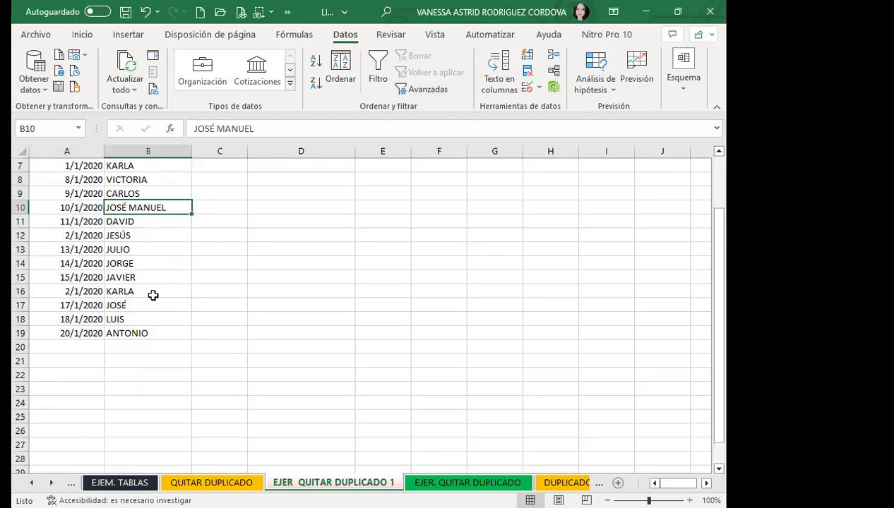
pyautogui.click(144, 289)
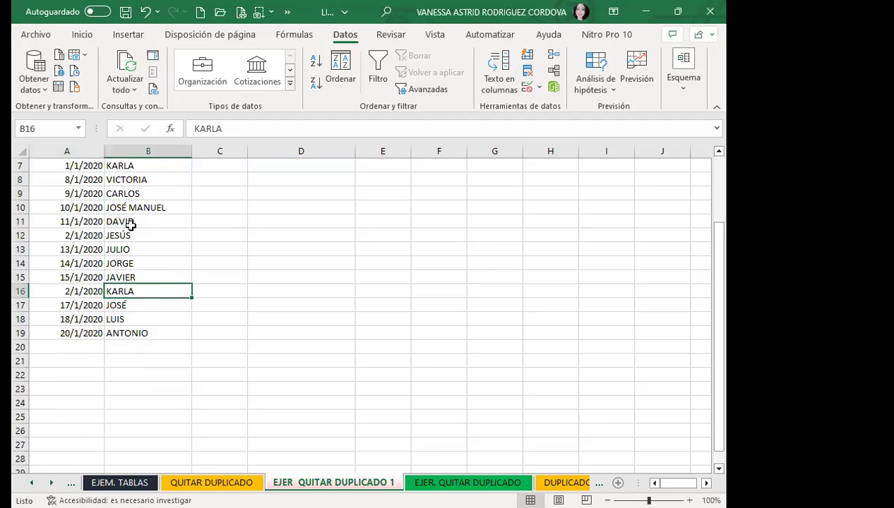
pyautogui.click(131, 263)
pyautogui.scroll(2, 135, 261)
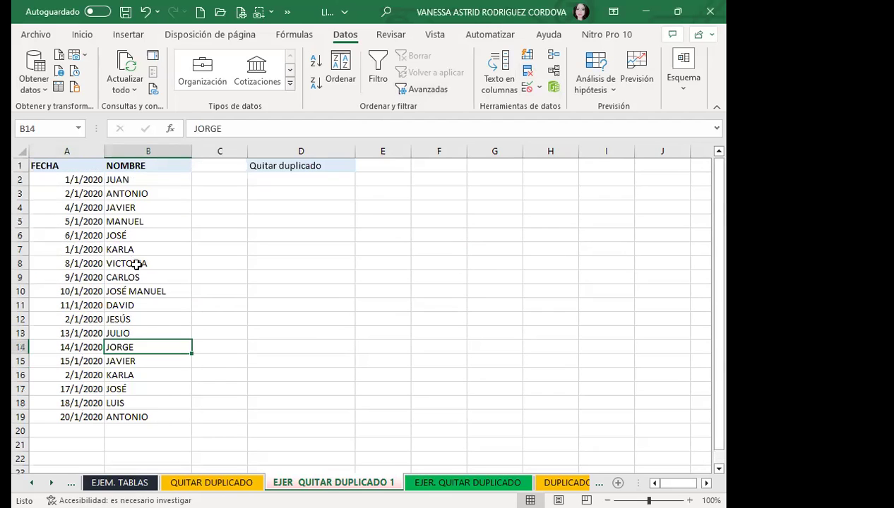
pyautogui.click(205, 483)
pyautogui.click(92, 280)
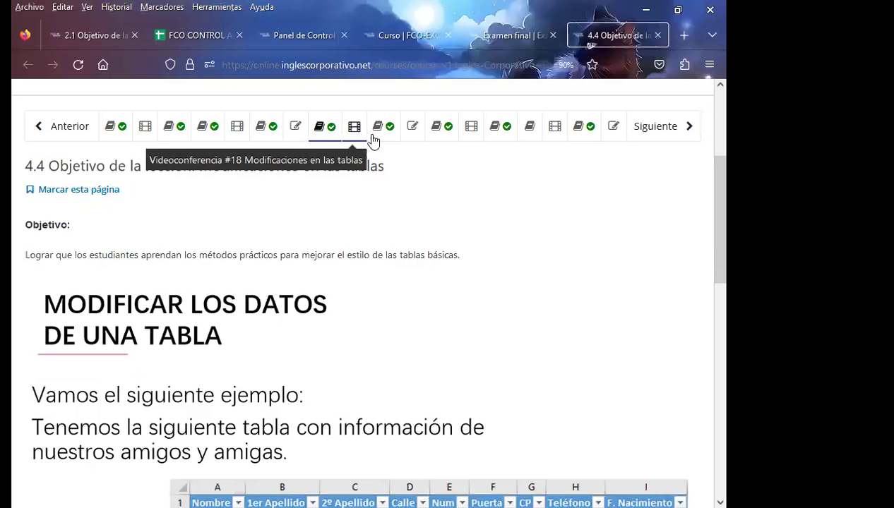
# Step: Switch to the Inglés Corporativo course forum page and scroll through its posts
pyautogui.click(383, 129)
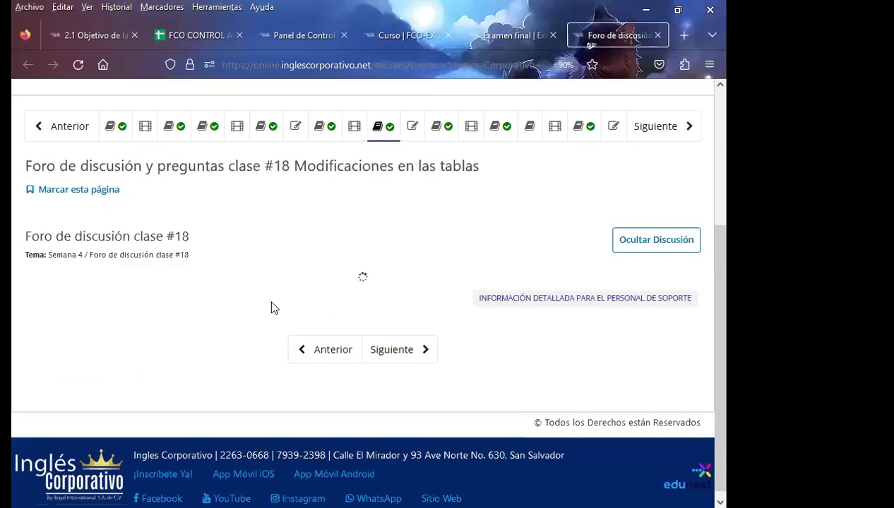
pyautogui.scroll(-2, 363, 385)
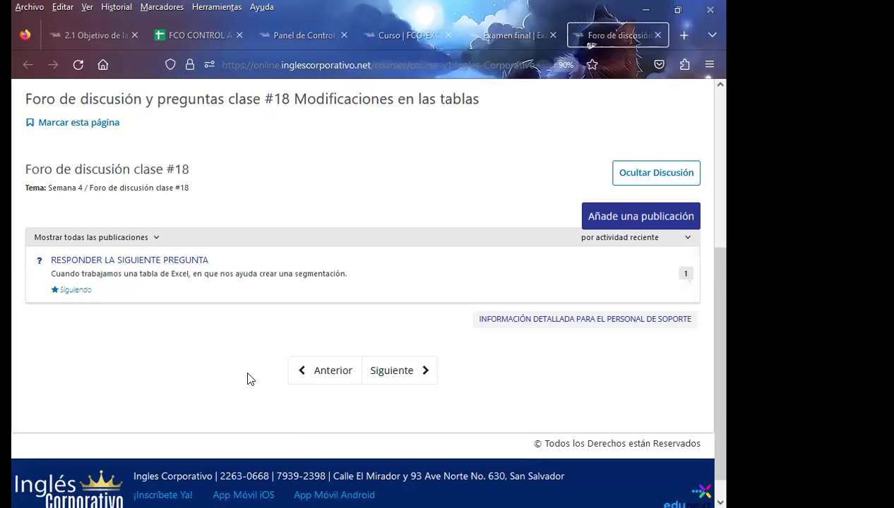
pyautogui.scroll(-1, 202, 306)
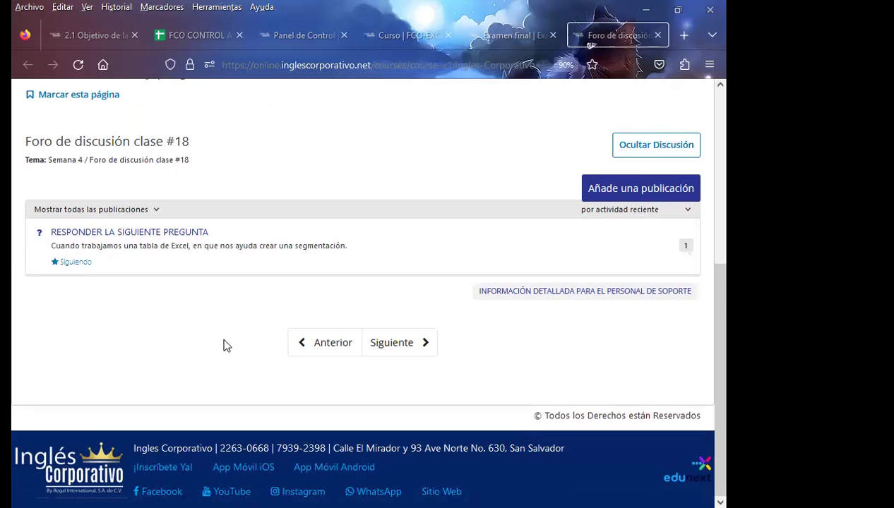
pyautogui.scroll(2, 245, 350)
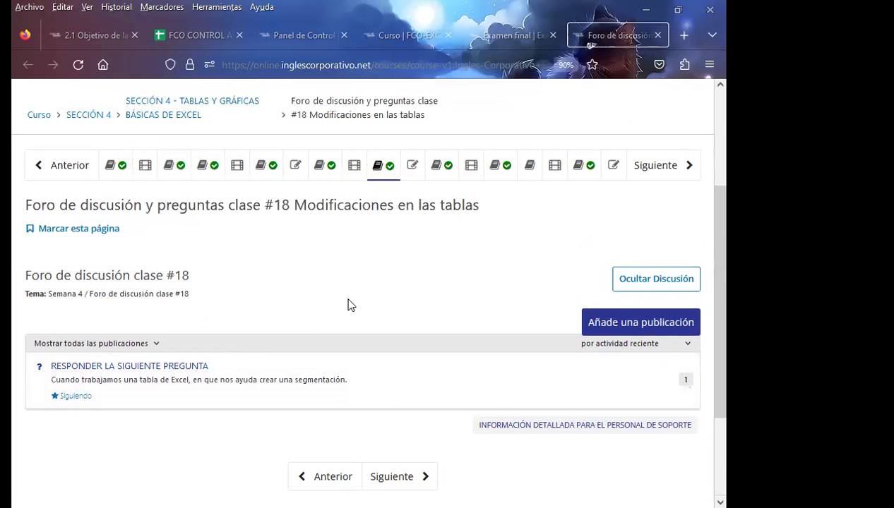
pyautogui.scroll(-2, 339, 299)
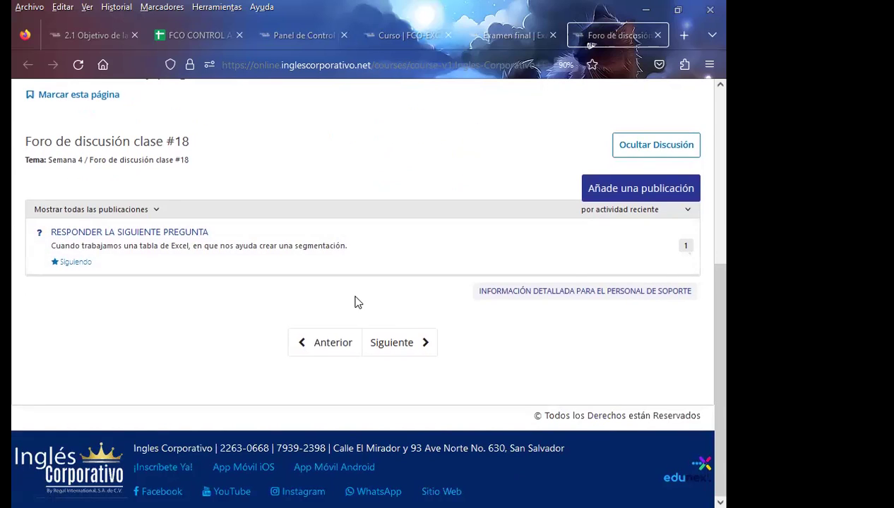
pyautogui.scroll(2, 314, 326)
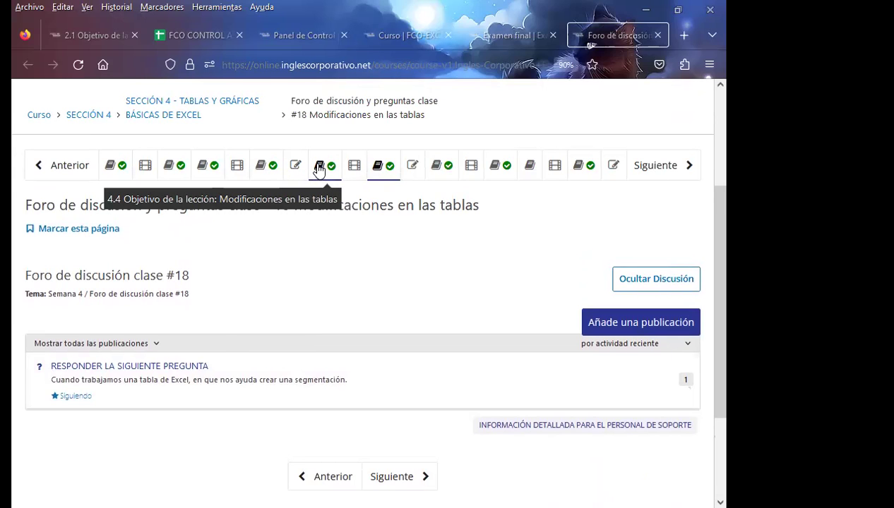
# Step: Visit the class #17 forum, return to the class #18 forum, then switch to the FCO CONTROL spreadsheet
pyautogui.click(319, 170)
pyautogui.click(261, 167)
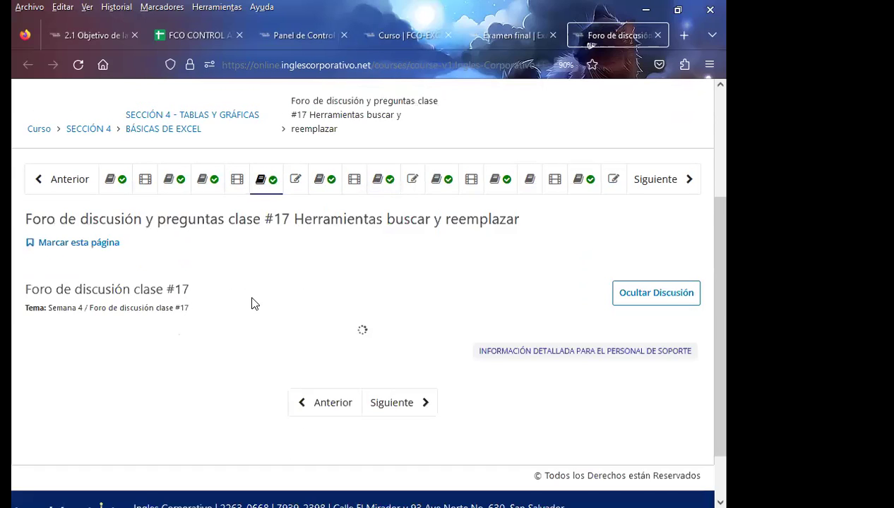
pyautogui.scroll(-1, 254, 304)
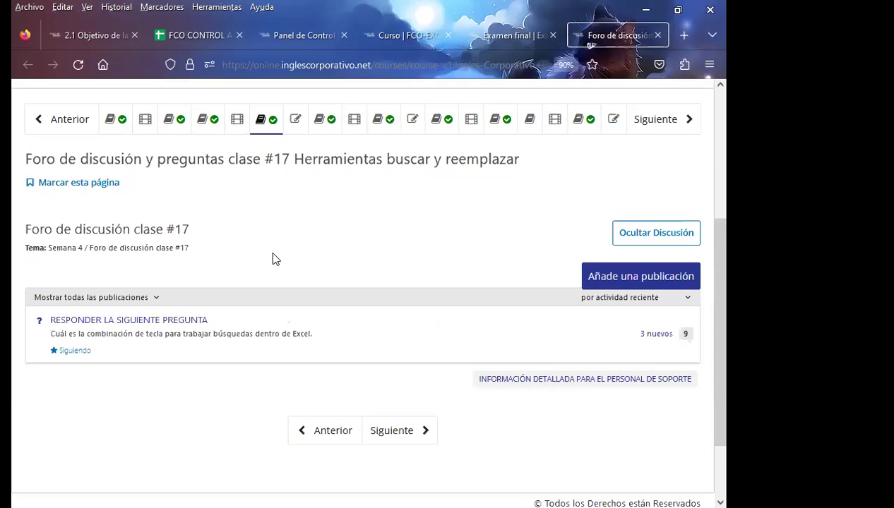
pyautogui.scroll(1, 268, 255)
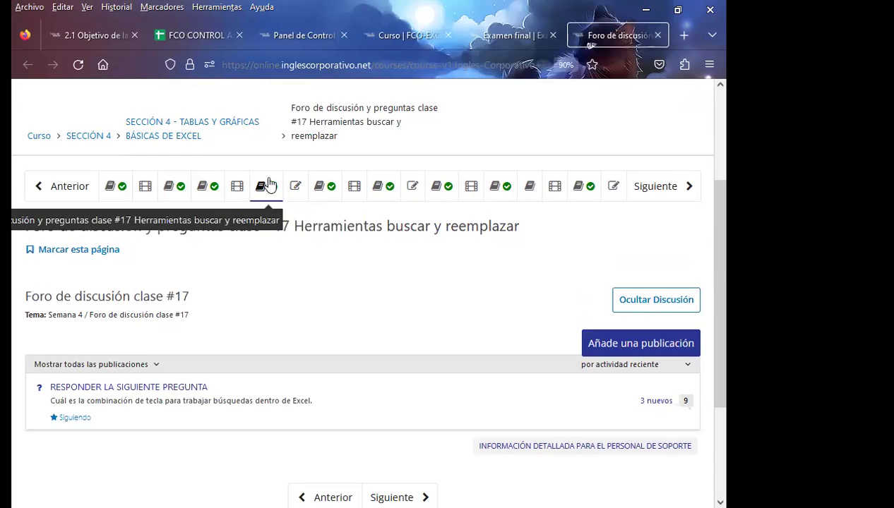
pyautogui.click(382, 189)
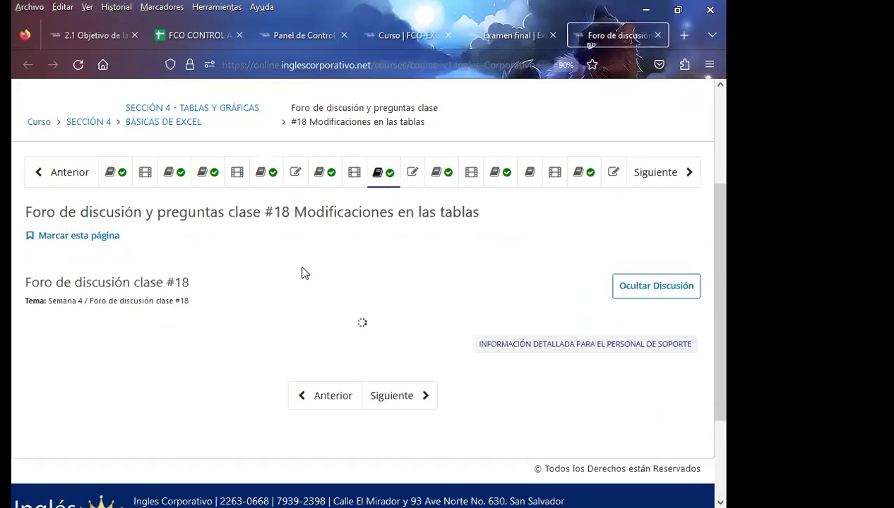
pyautogui.scroll(-1, 289, 287)
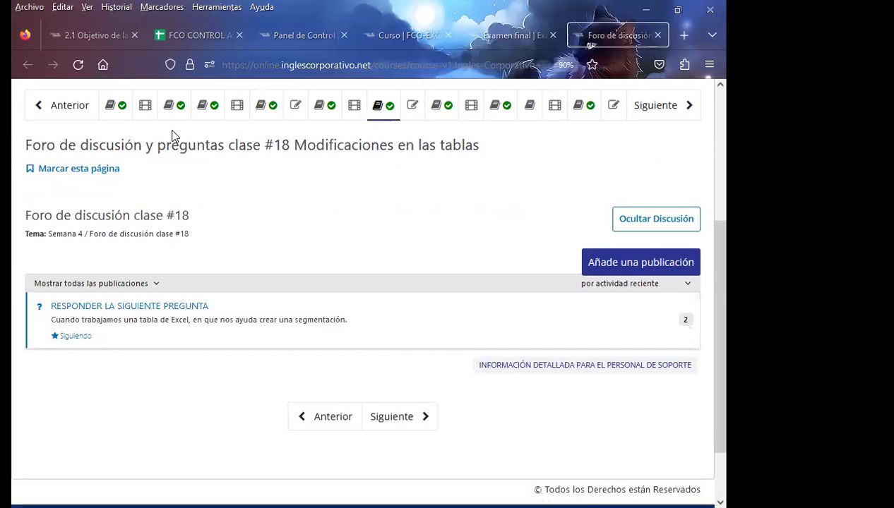
pyautogui.click(196, 34)
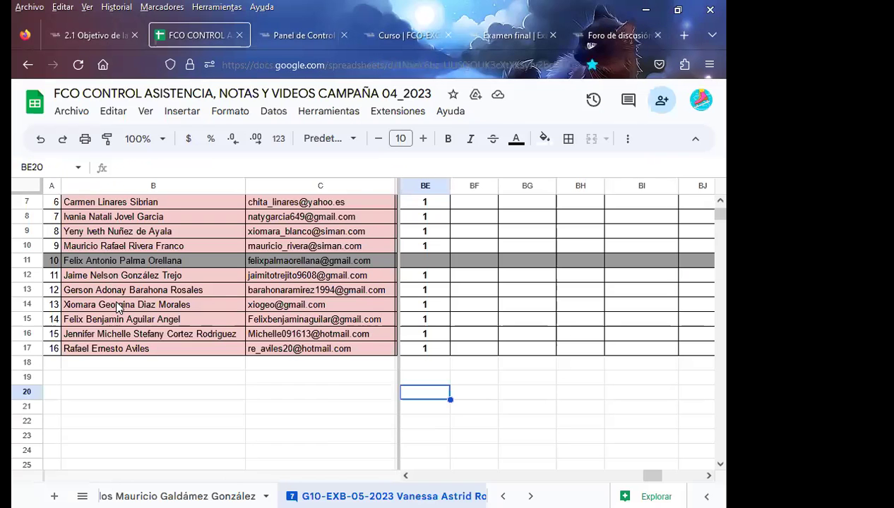
# Step: Enter 1 in BE4 to mark participant 3 present for MARTES 27
pyautogui.scroll(2, 118, 307)
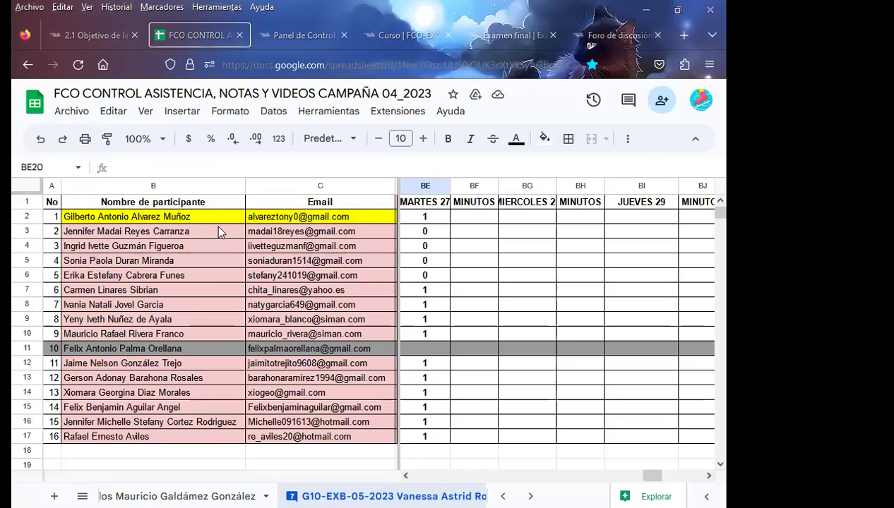
pyautogui.click(424, 246)
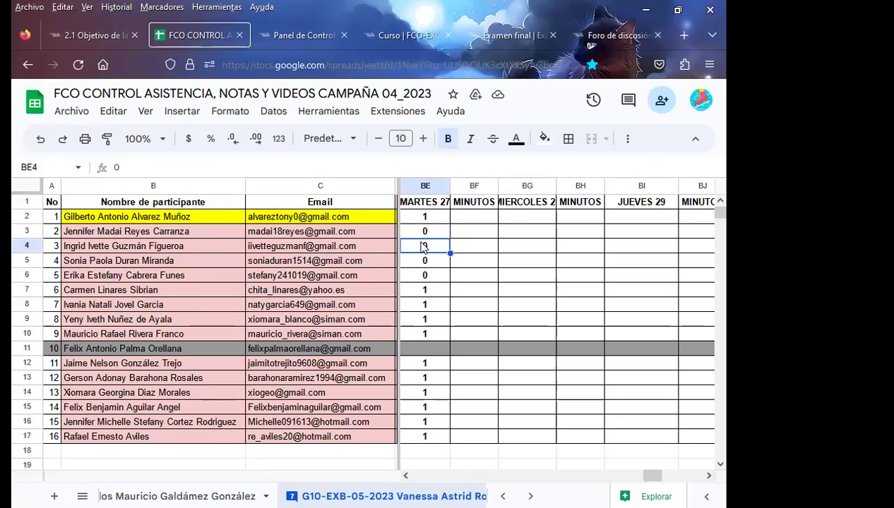
pyautogui.write('1')
pyautogui.press('Return')
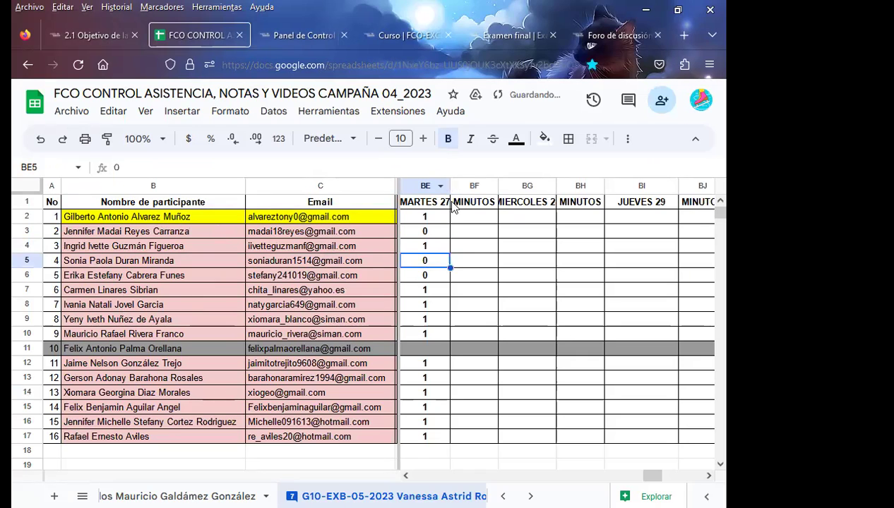